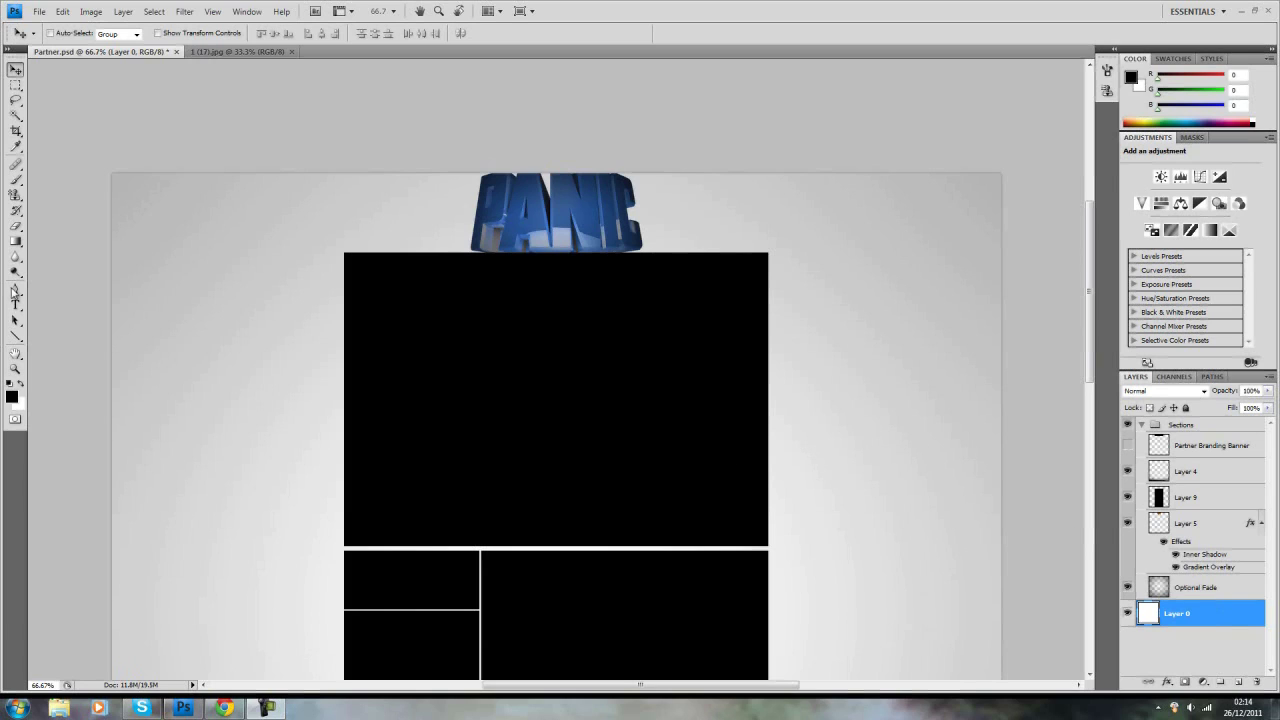
- Pick the Pen tool and switch to the '1 (17).jpg' parchment texture document
left_click(15, 290)
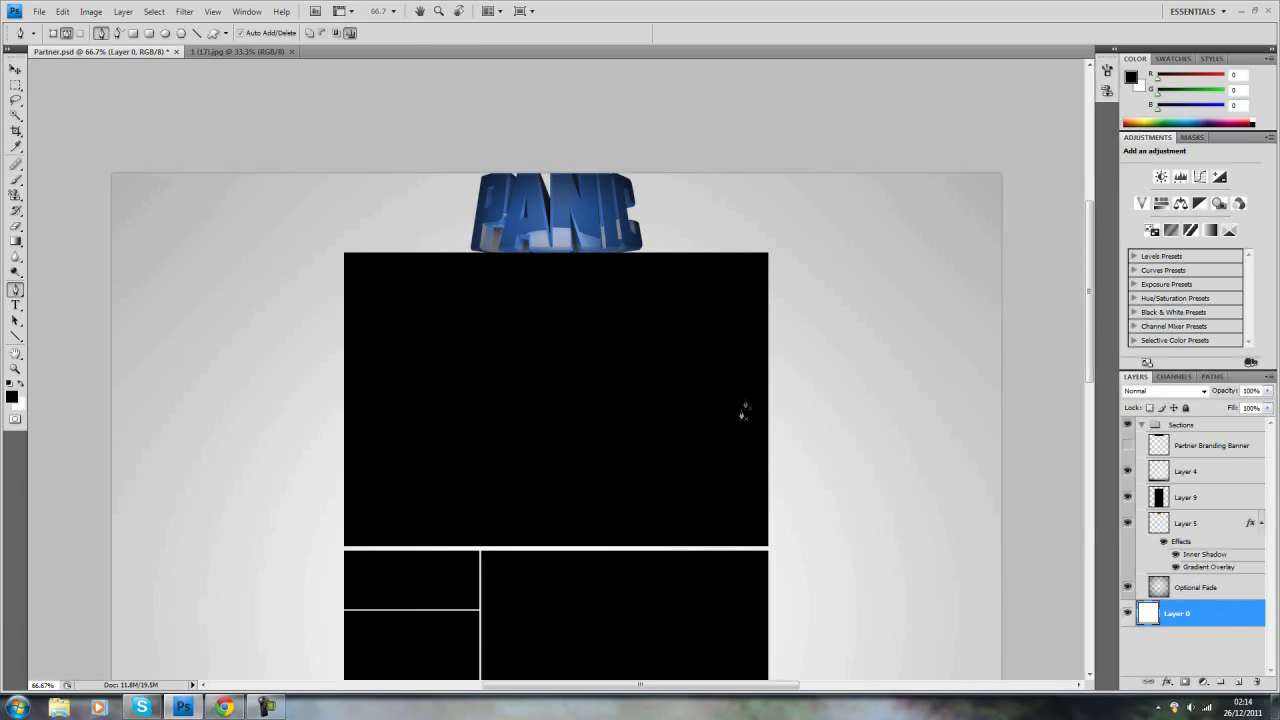
left_click(210, 52)
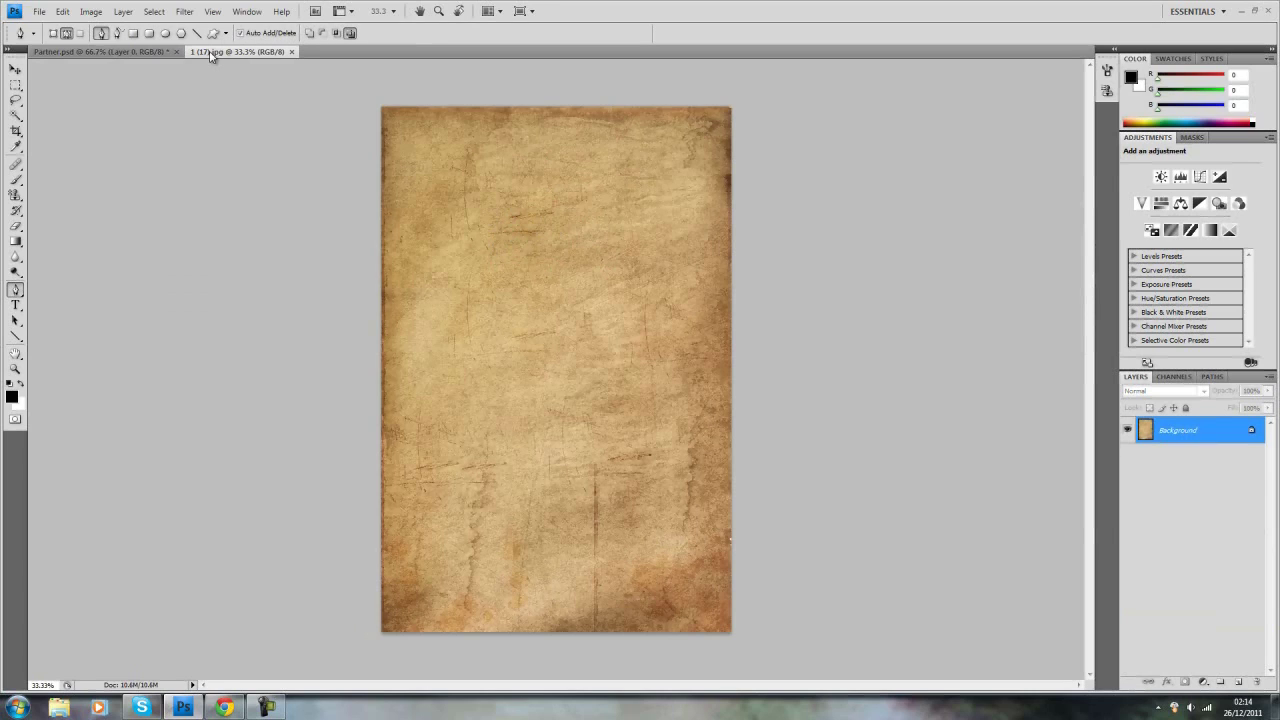
- Define the parchment image as a pattern named '1 (17).jpg', then return to Partner.psd
left_click(15, 69)
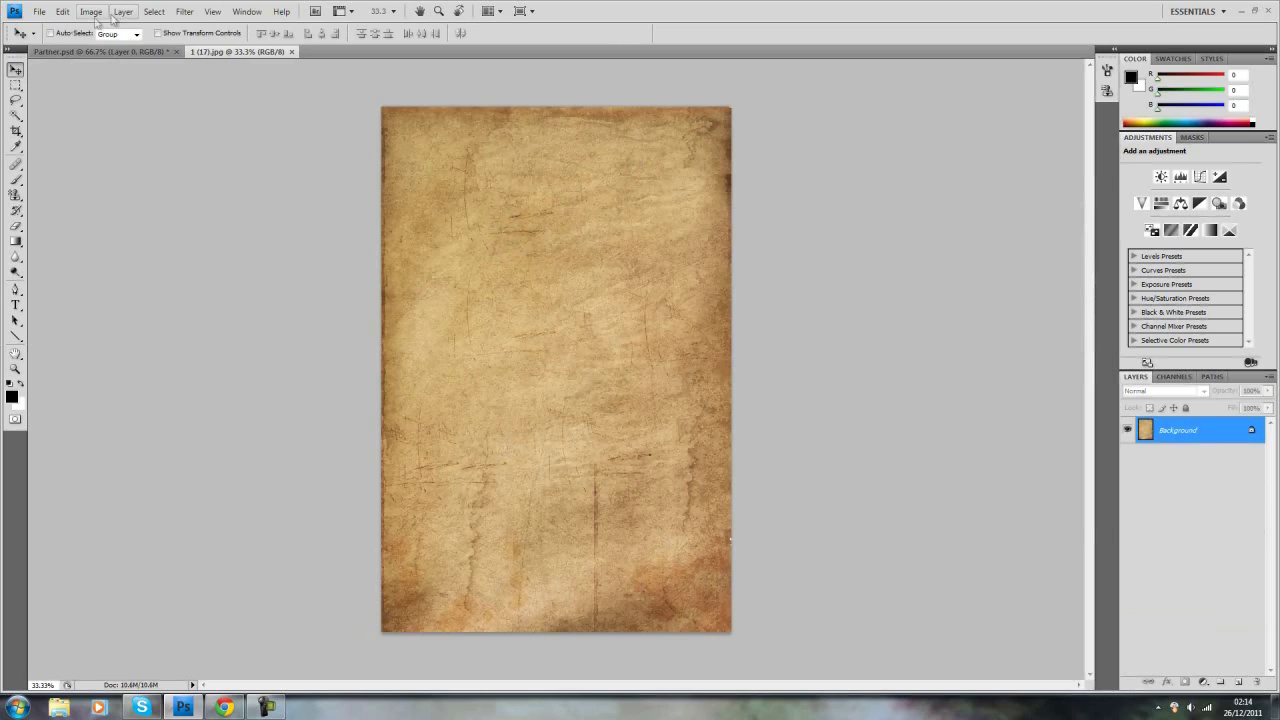
left_click(63, 11)
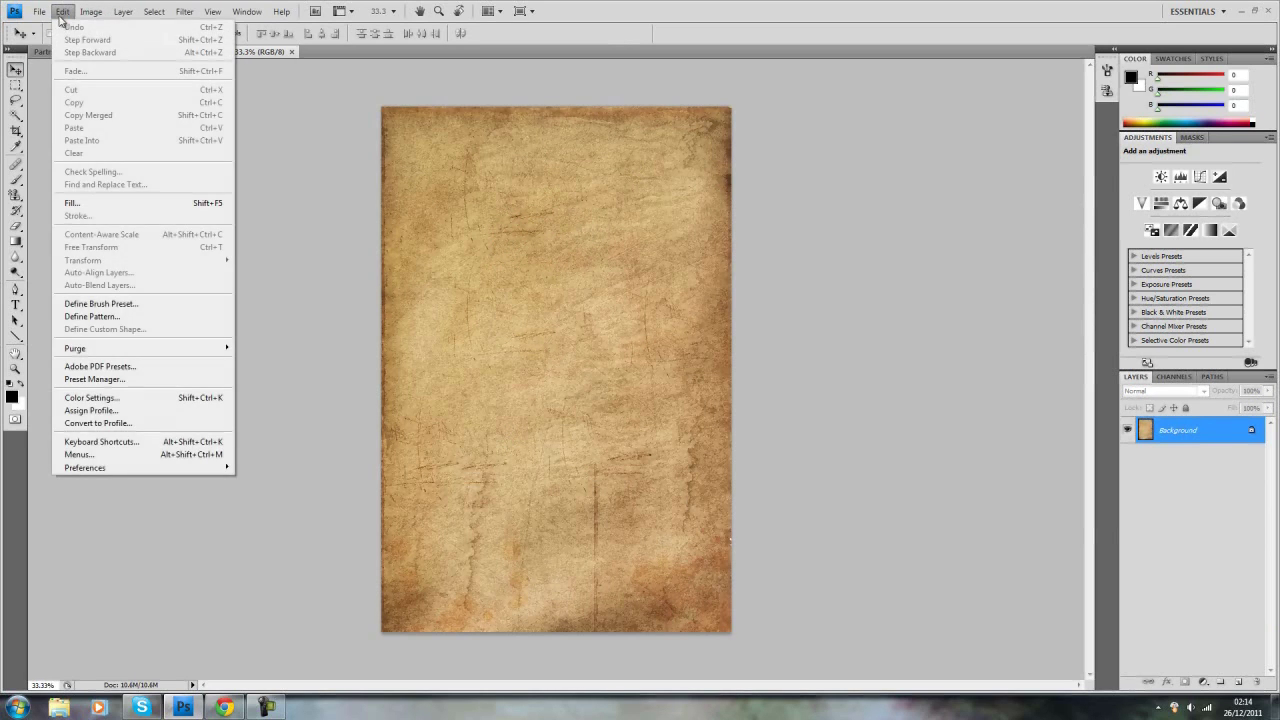
left_click(97, 322)
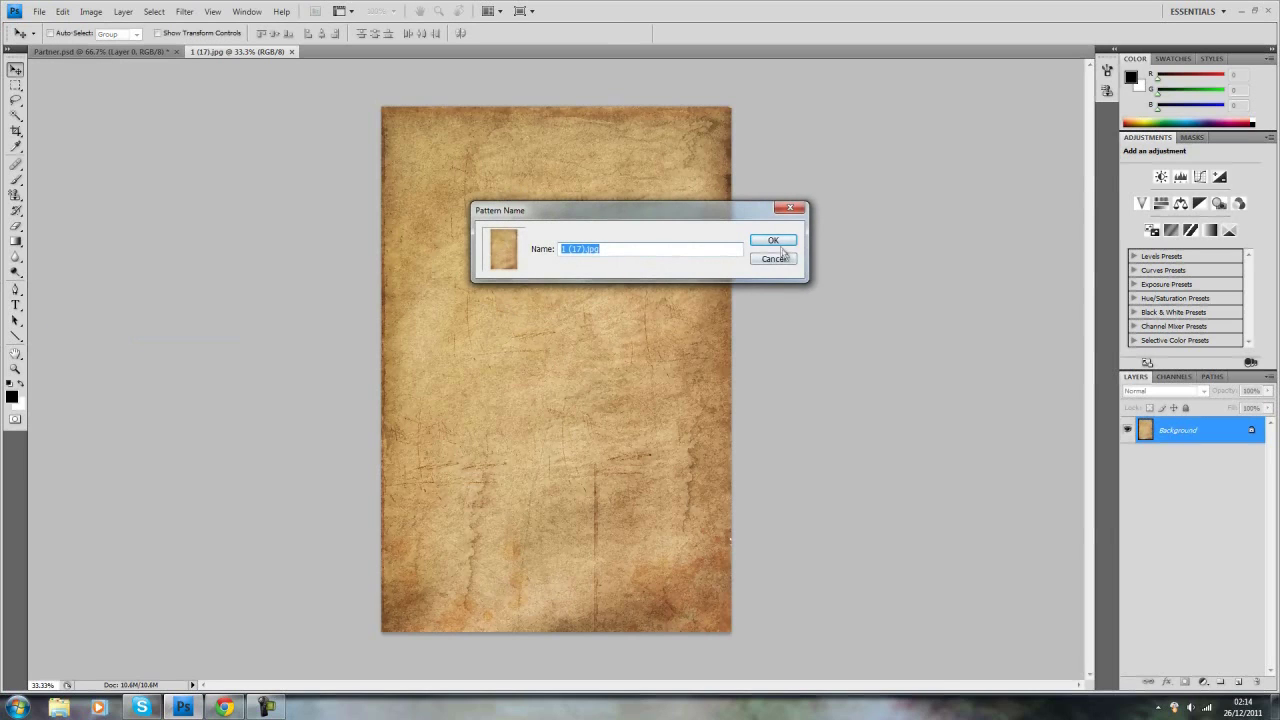
left_click(790, 208)
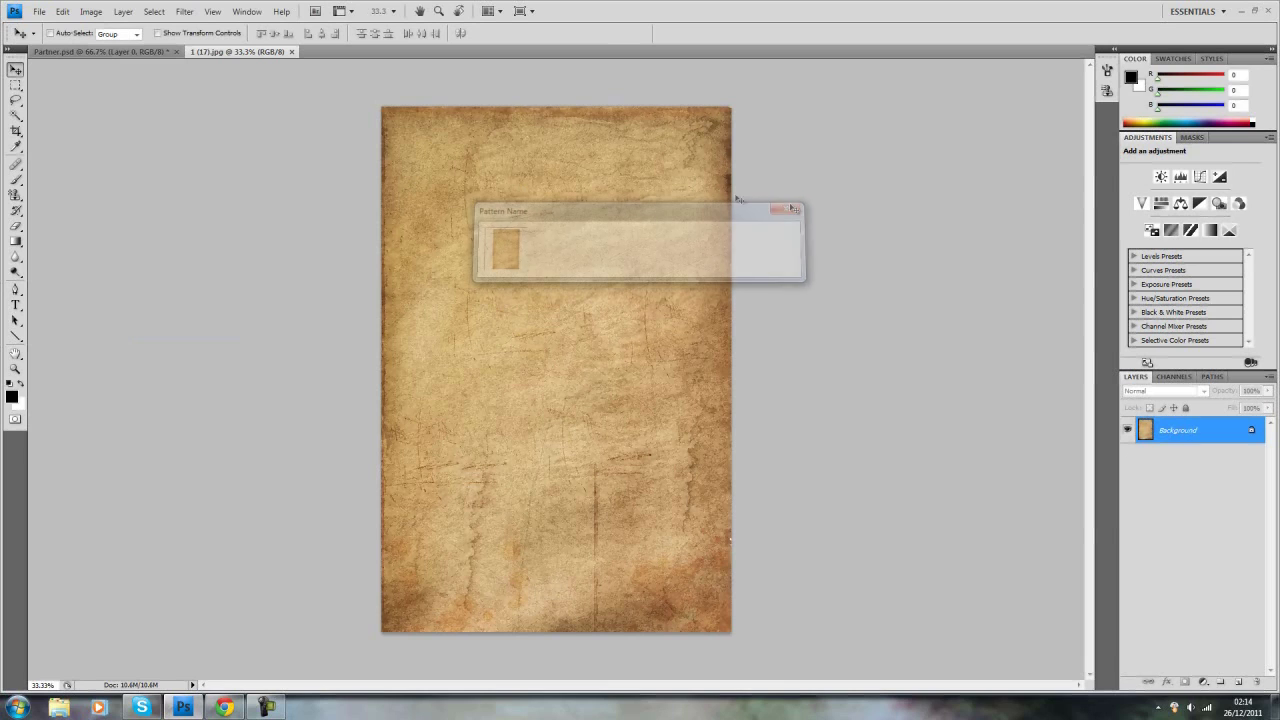
left_click(67, 55)
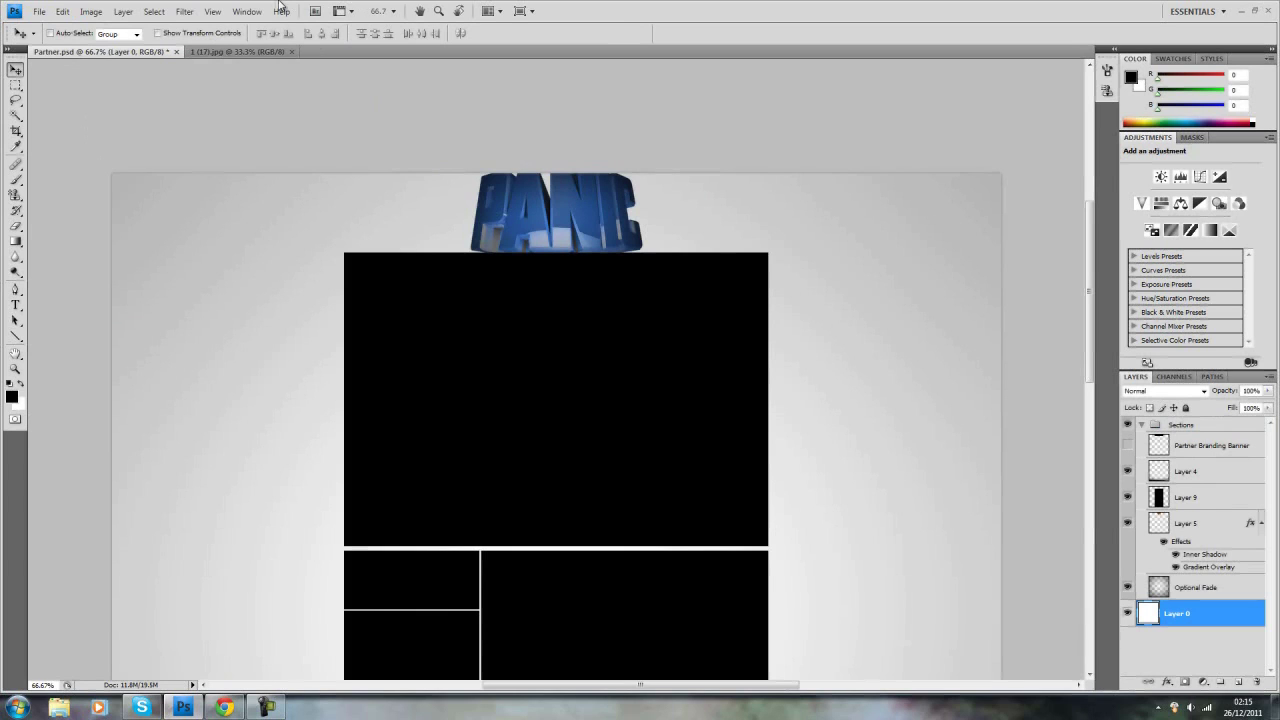
- With the Pen tool active, add a new empty Layer 10 above Layer 0
left_click(16, 290)
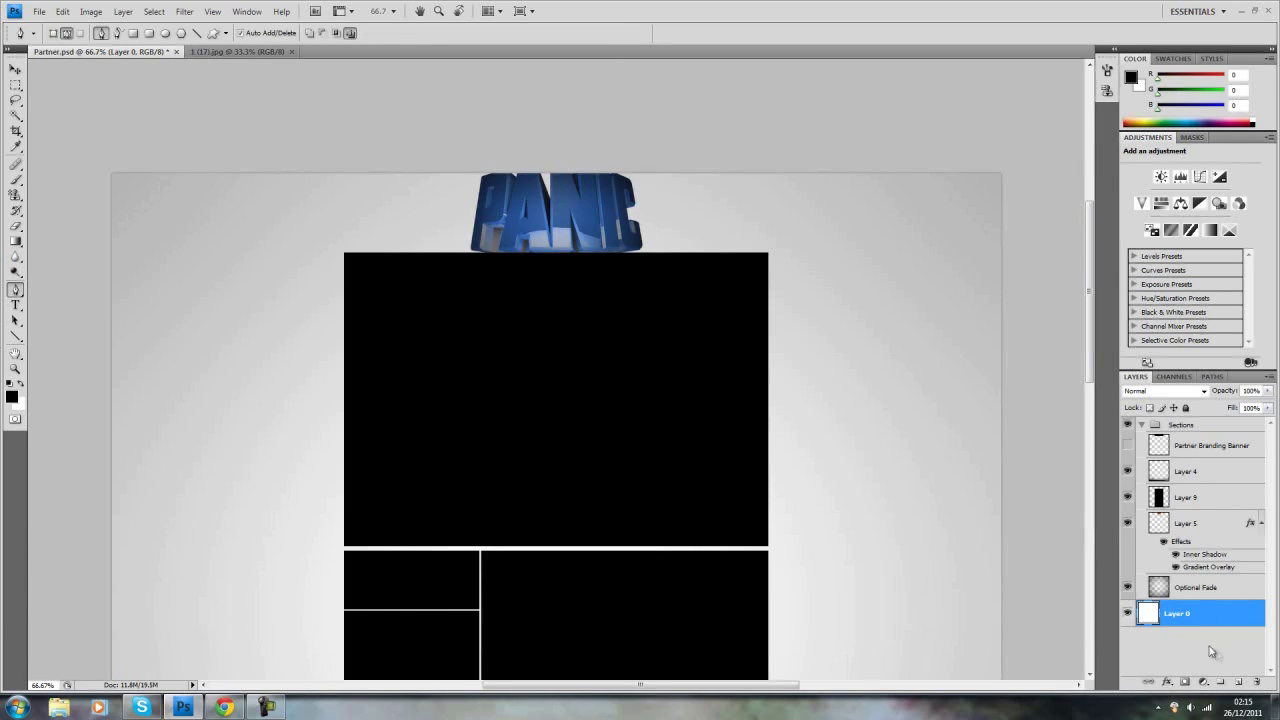
left_click(123, 11)
mouse_move(135, 27)
left_click(290, 28)
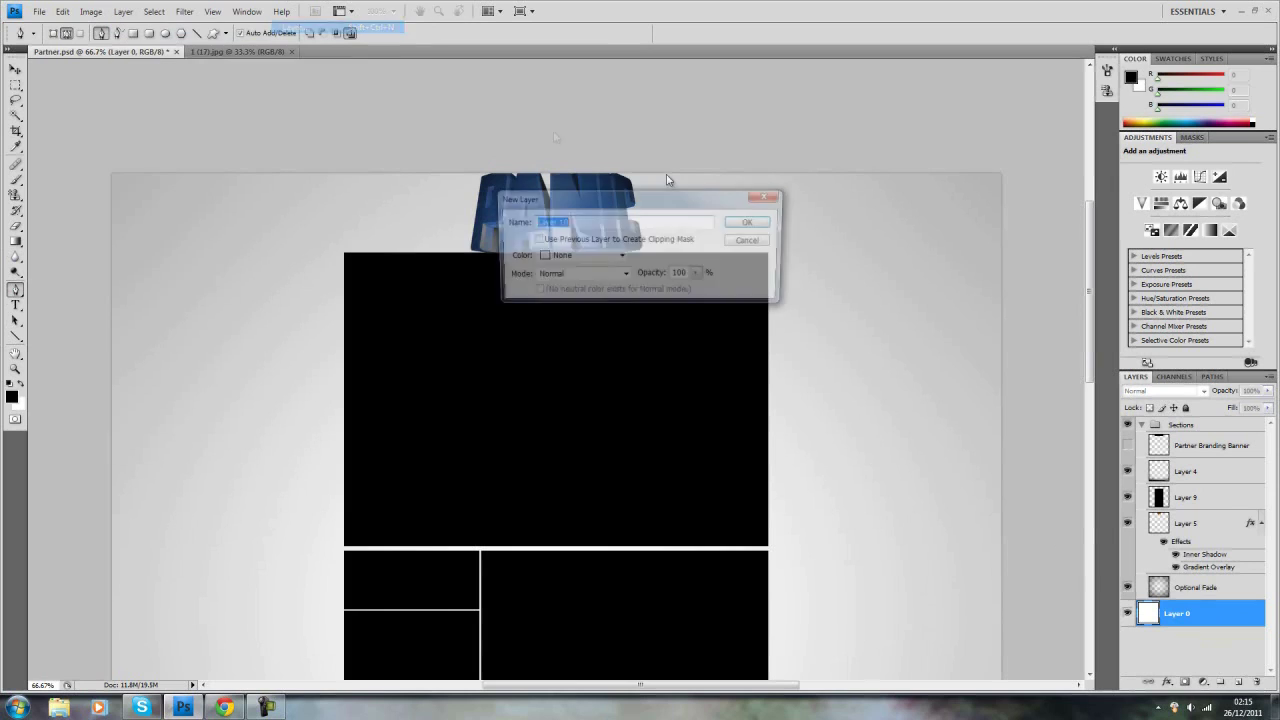
left_click(748, 221)
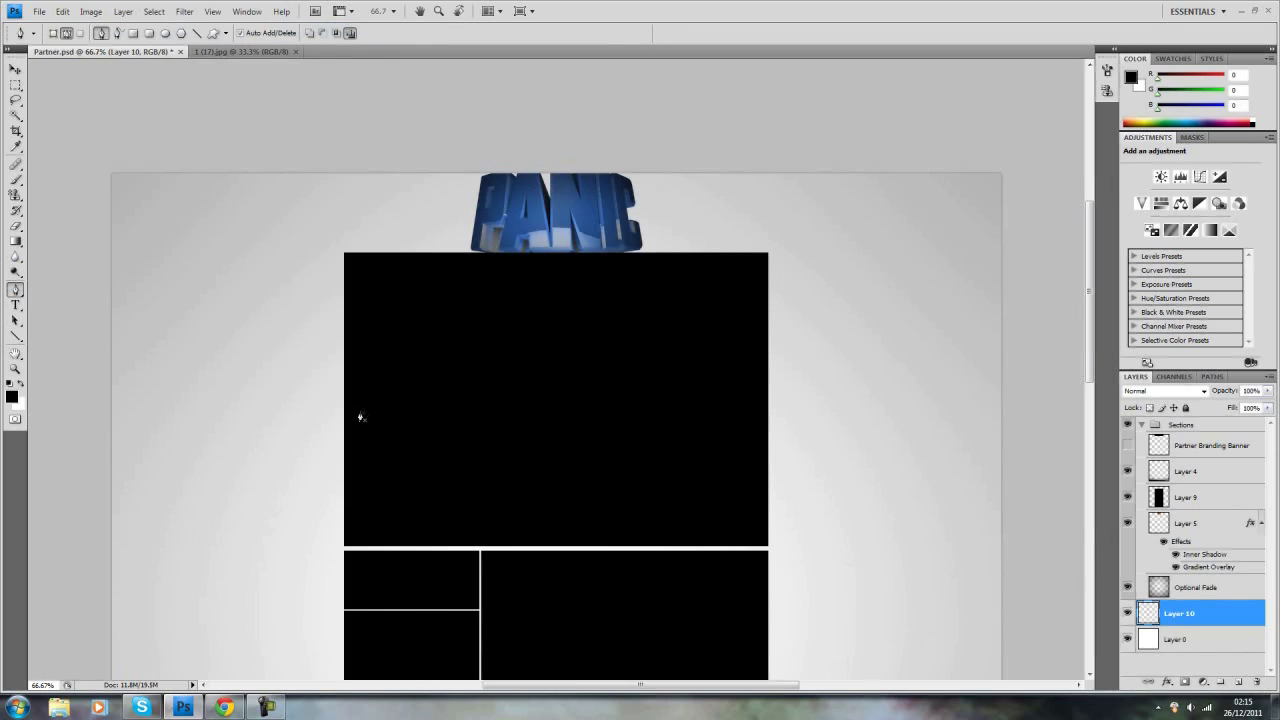
- Start the wing path with points left of the panel, undoing the misplaced ones
left_click(180, 337)
left_click(492, 191)
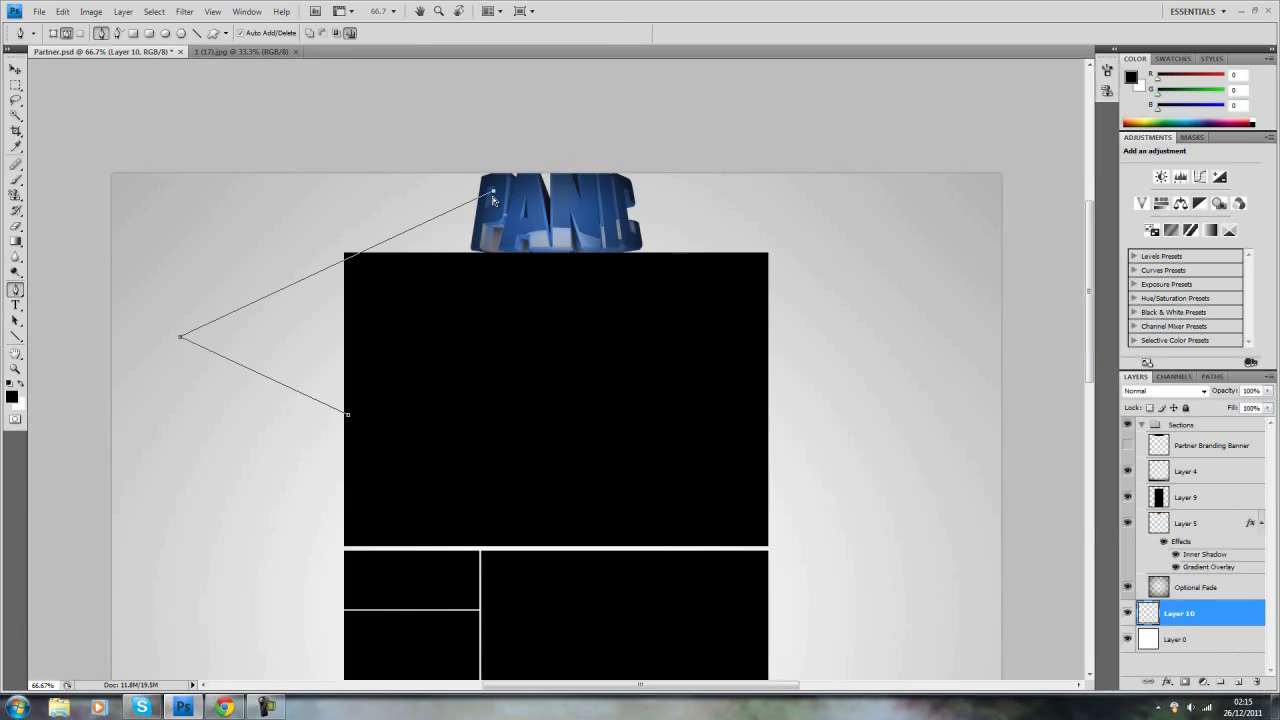
key("ctrl+z")
key("ctrl+z")
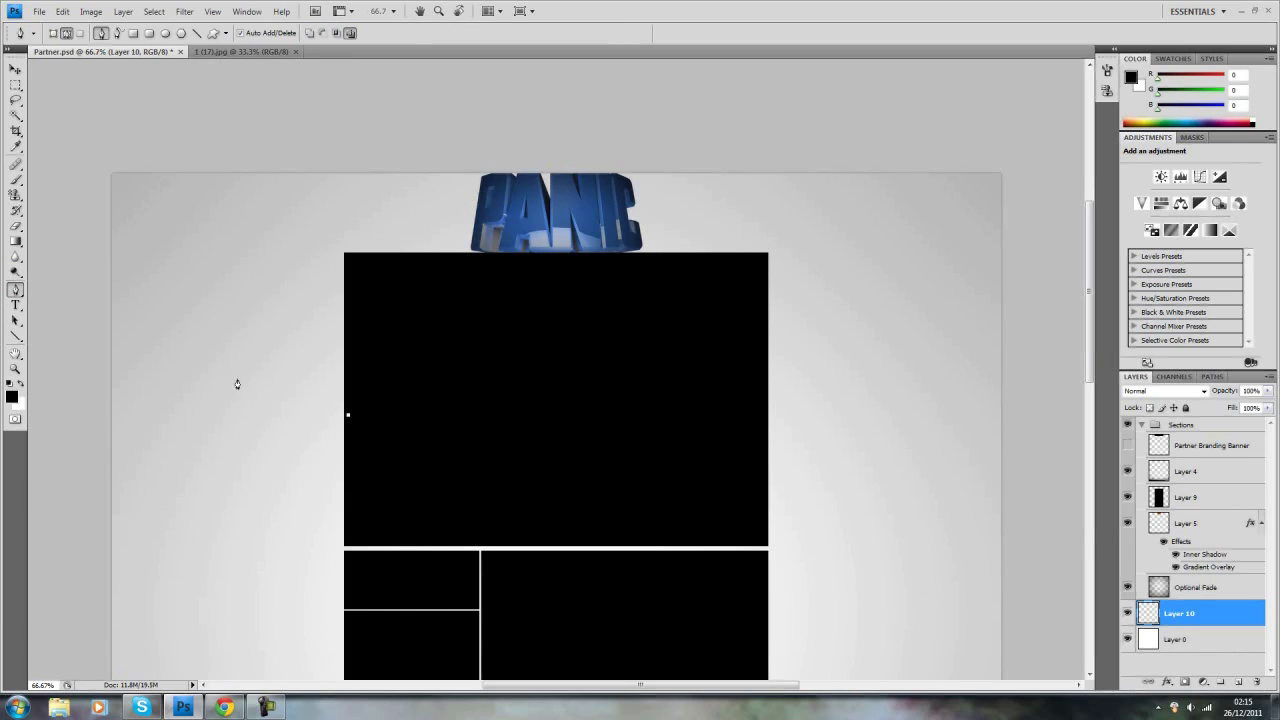
left_click_drag(237, 387, 149, 419)
left_click(237, 390, "alt")
key("ctrl+z")
left_click(360, 290)
- Add curved points over the PANIC logo and down into the panel, closing the wing path
key("ctrl+z")
left_click(478, 199)
key("ctrl+z")
left_click(237, 390)
left_click_drag(480, 229, 607, 201)
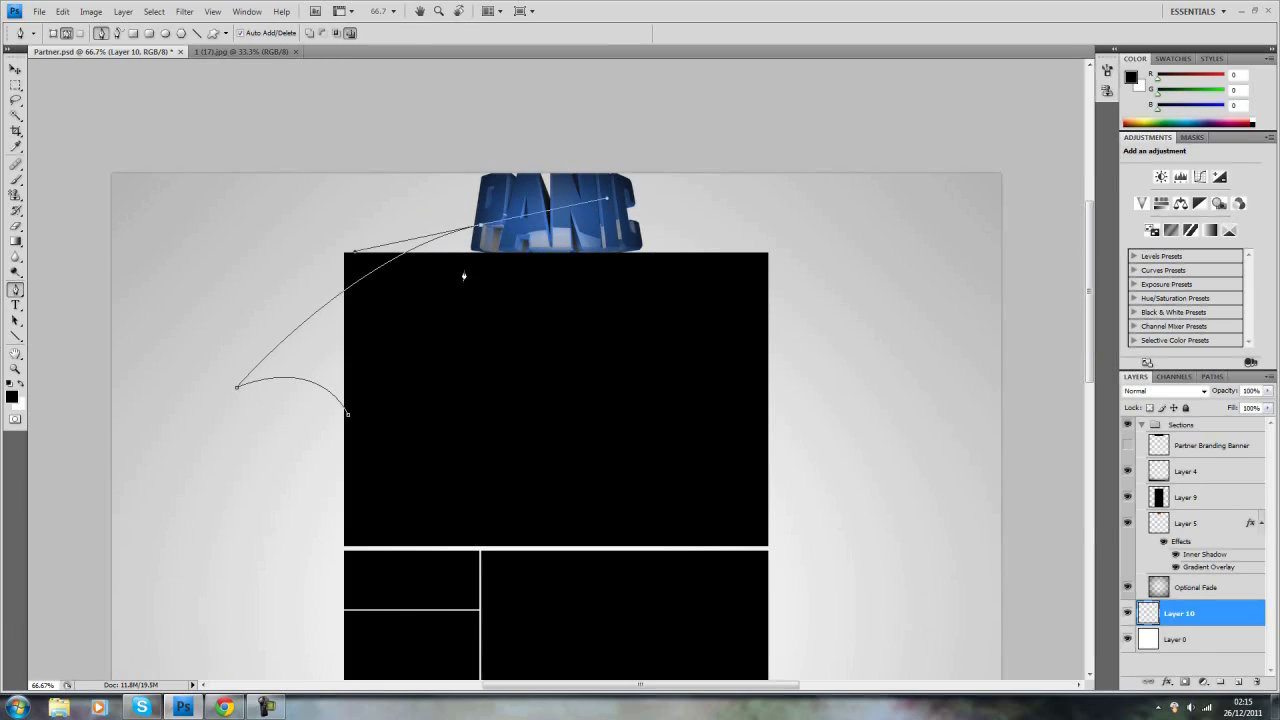
left_click(556, 330)
left_click(438, 425)
left_click(347, 414)
right_click(402, 374)
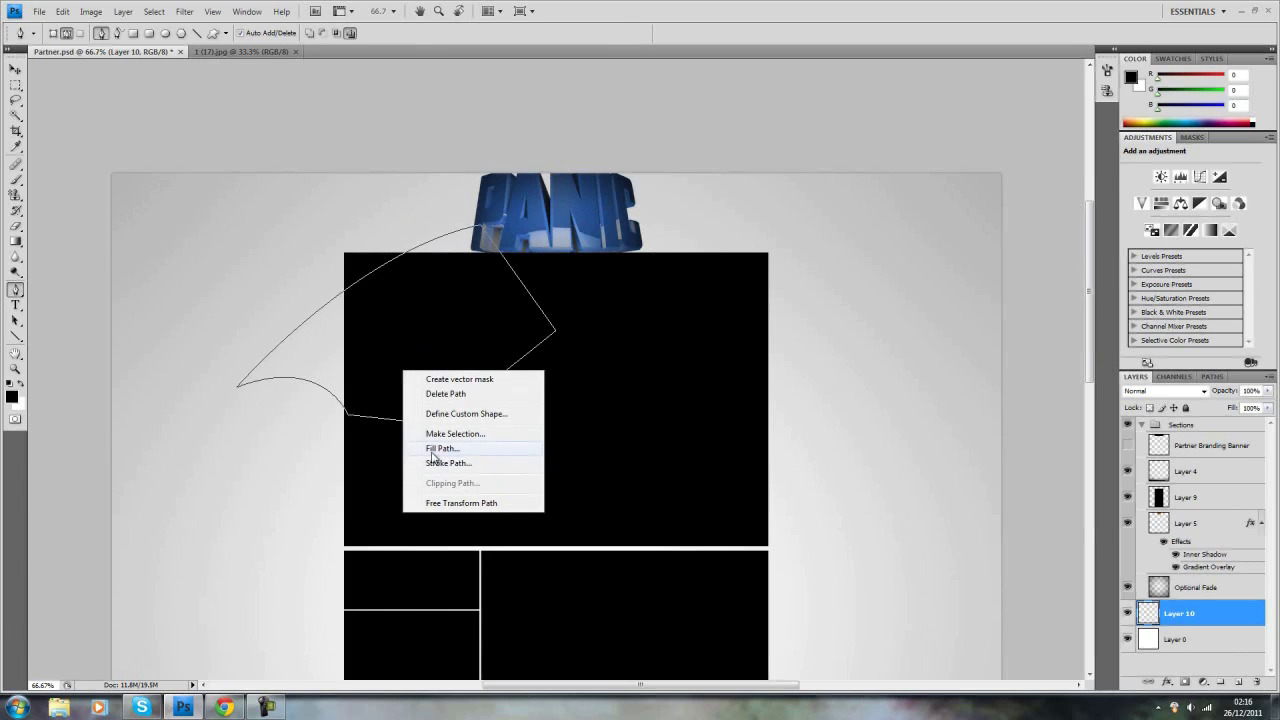
- Fill the wing path with solid black, then delete the path outline
left_click(430, 449)
left_click(733, 191)
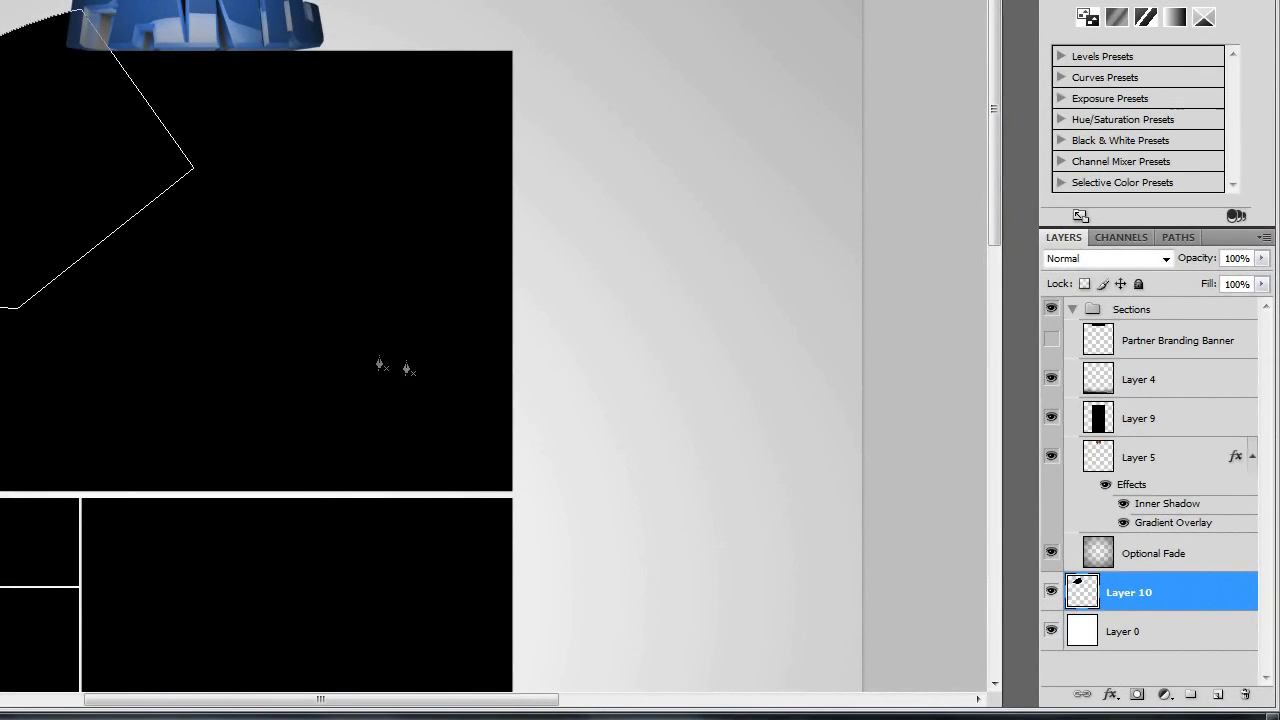
right_click(564, 450)
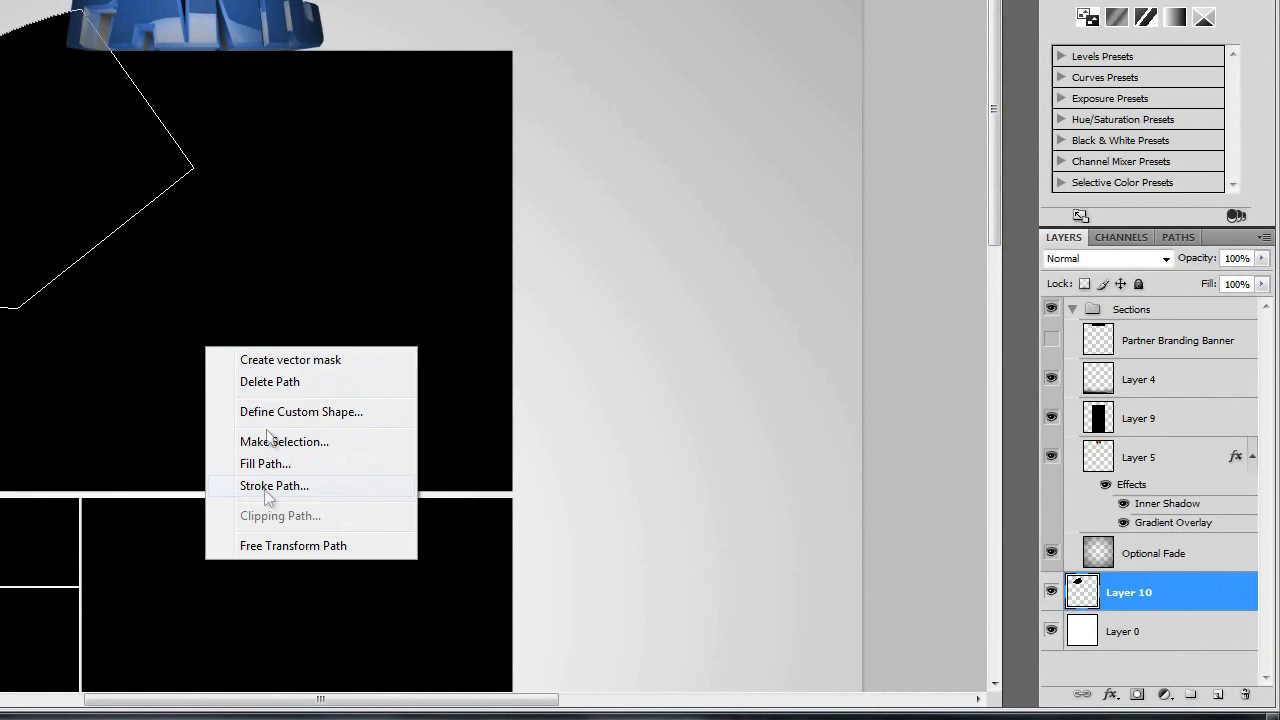
left_click(268, 385)
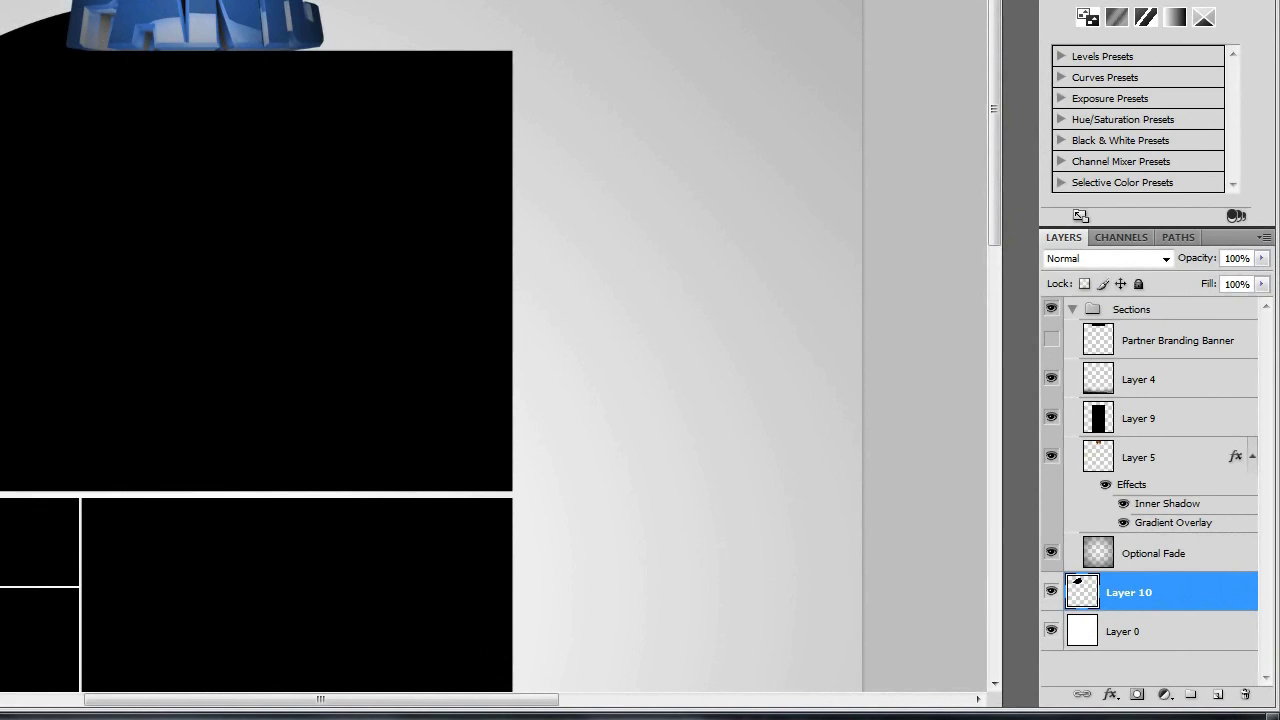
- Give Layer 10 a Pattern Overlay using the parchment pattern at a reduced scale
double_click(1171, 594)
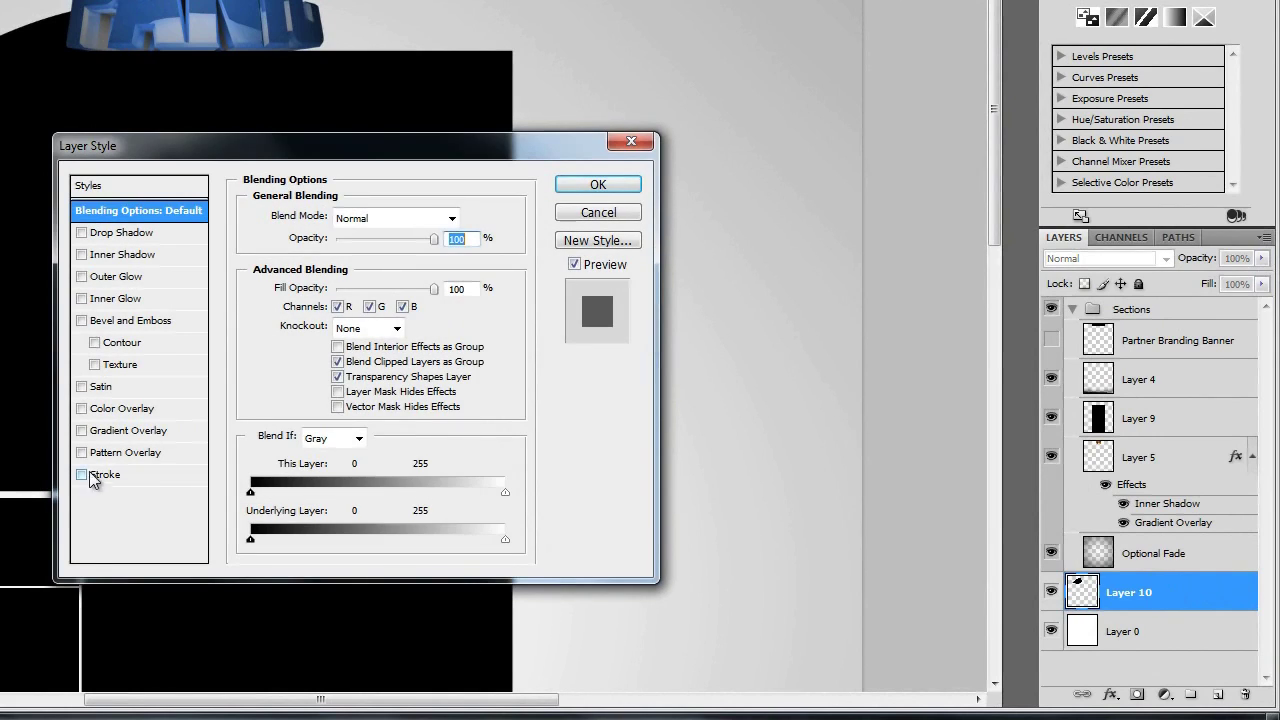
left_click(100, 452)
left_click(380, 283)
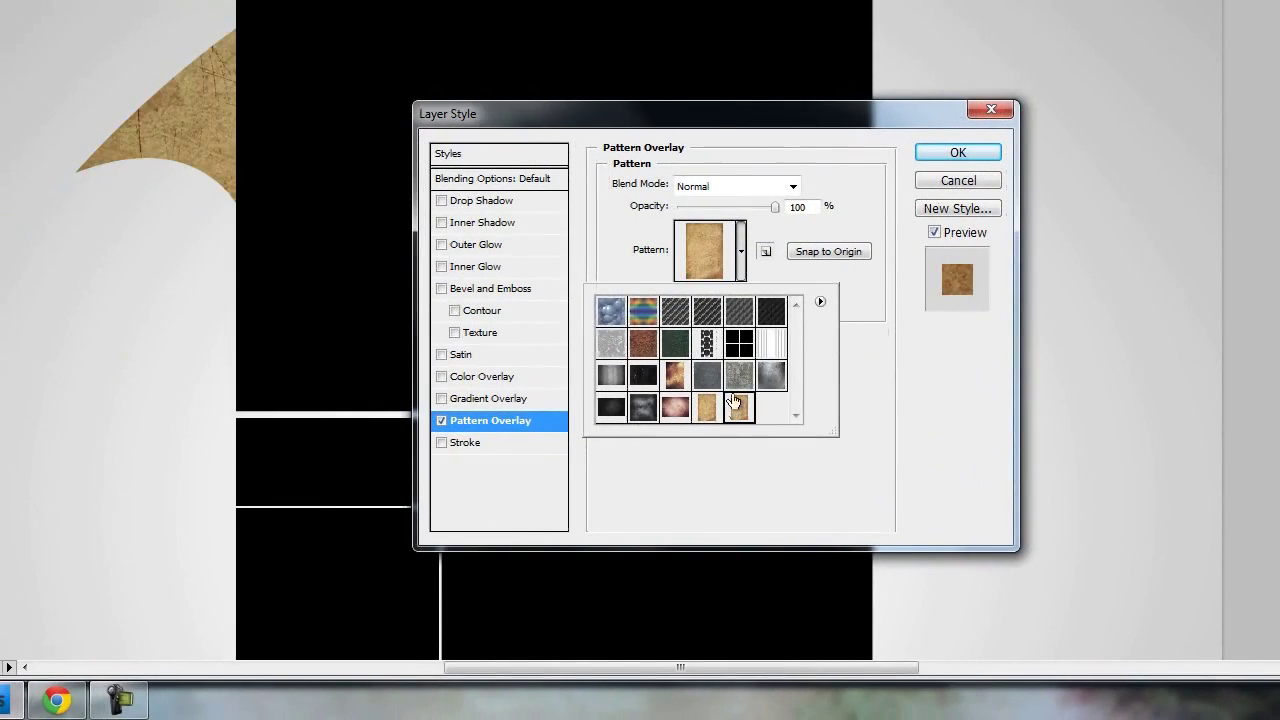
left_click(815, 474)
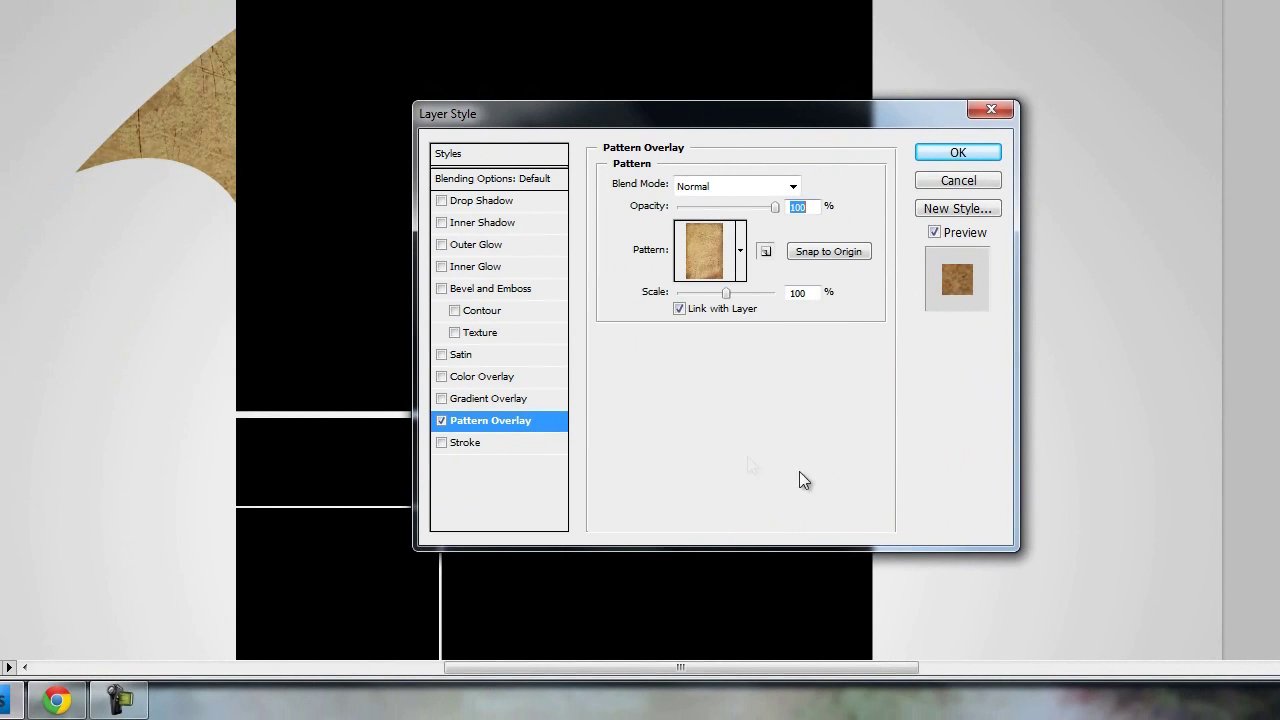
left_click_drag(726, 292, 705, 297)
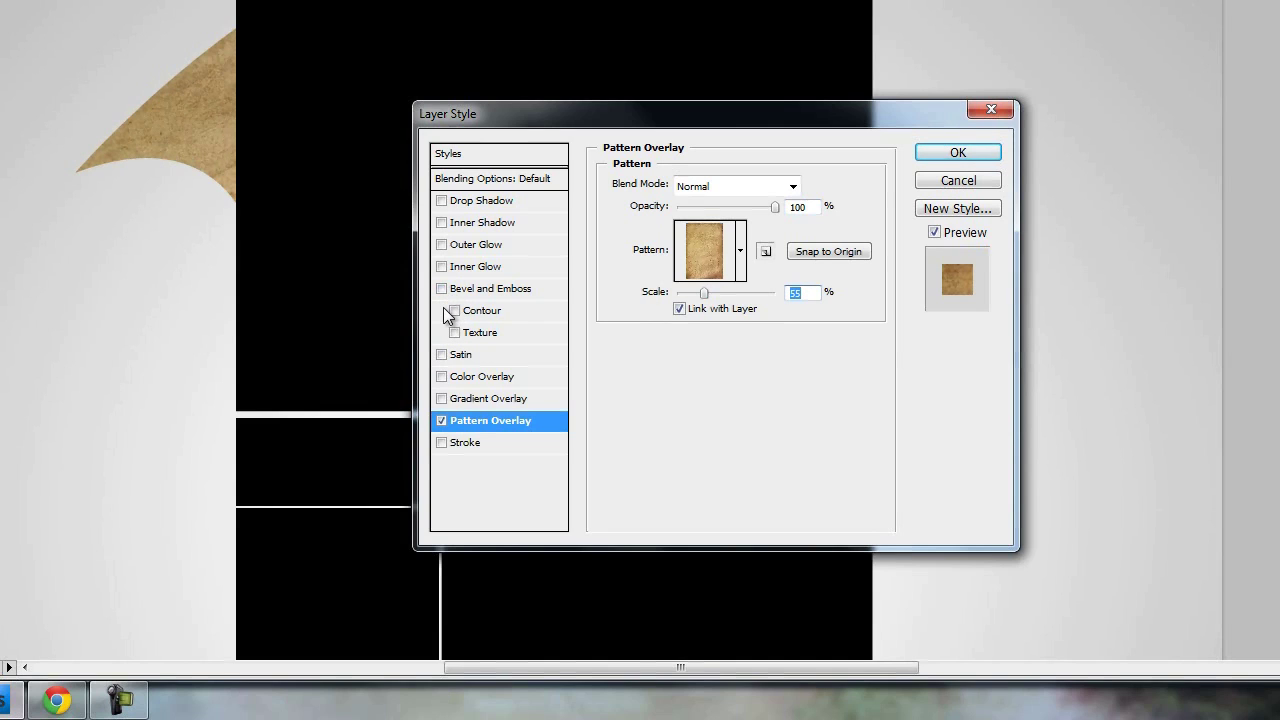
- Add an Inner Shadow with distance 17 px, choke 13 and a larger size
left_click(441, 222)
left_click(505, 222)
left_click(693, 267)
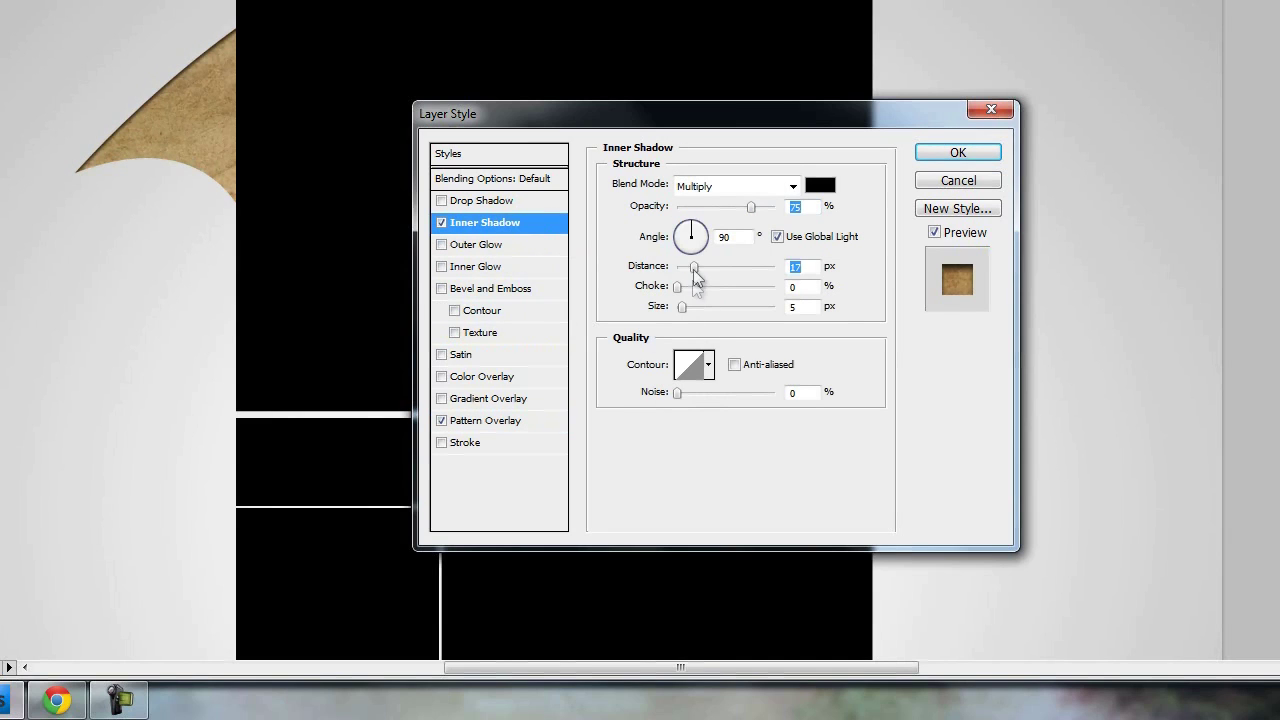
left_click(690, 287)
left_click_drag(688, 306, 721, 312)
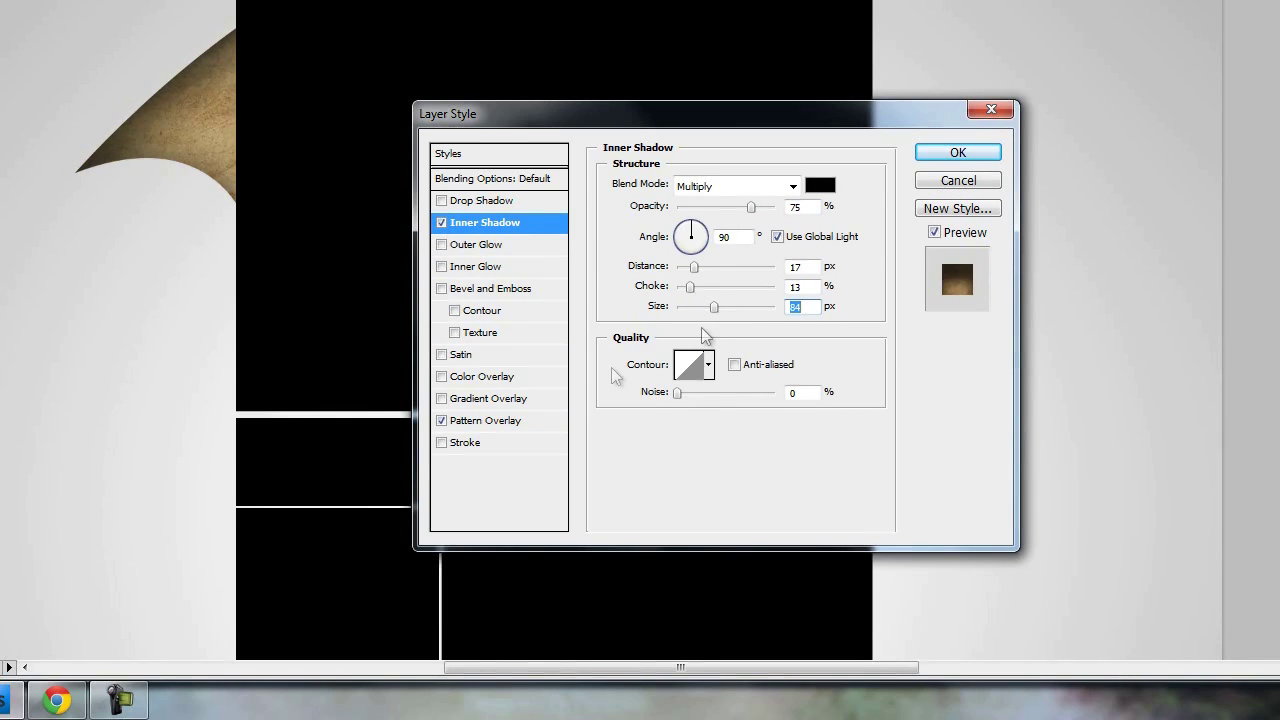
- Add Bevel and Emboss with contour and a dark blue highlight colour
left_click(460, 293)
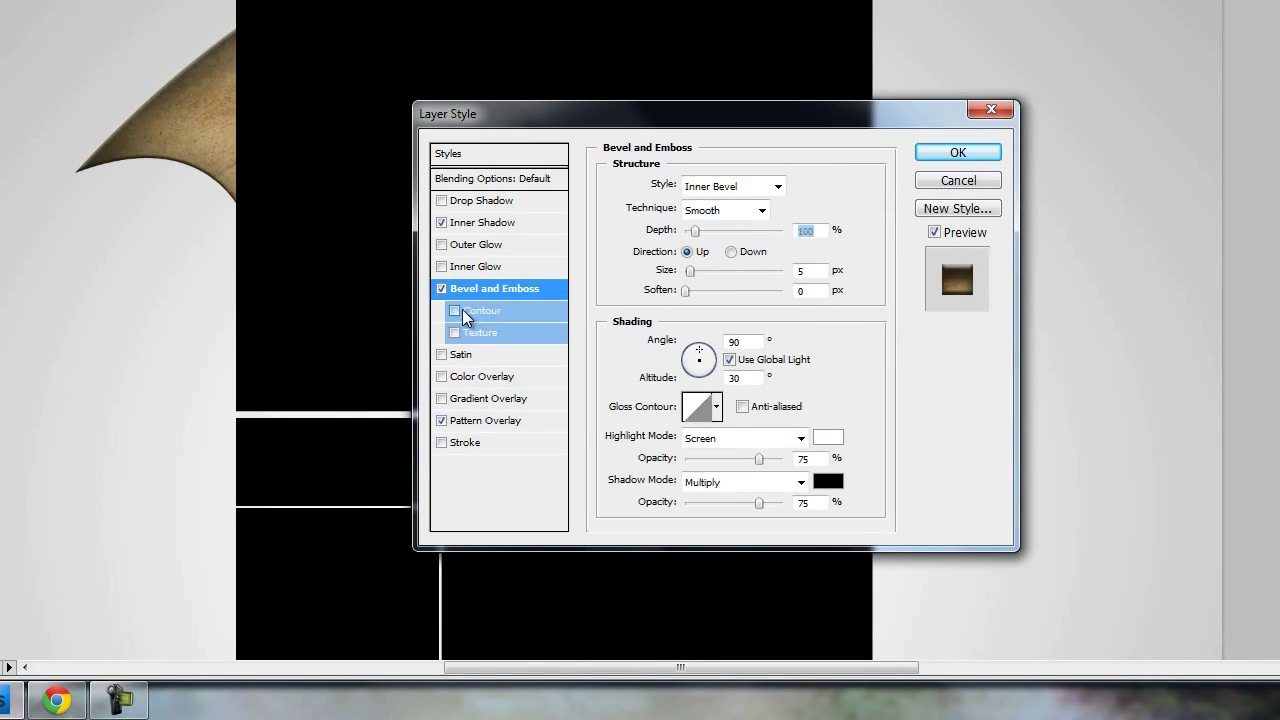
left_click(830, 439)
left_click(562, 488)
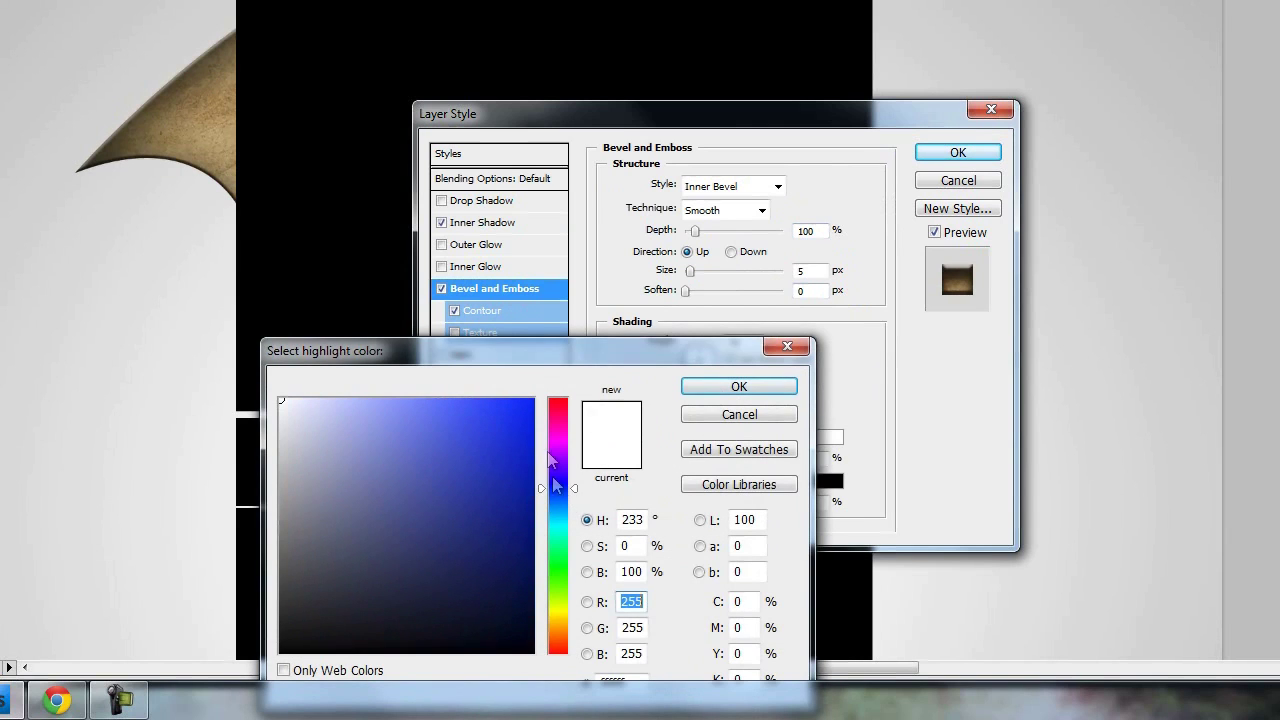
left_click(525, 506)
left_click_drag(525, 506, 528, 523)
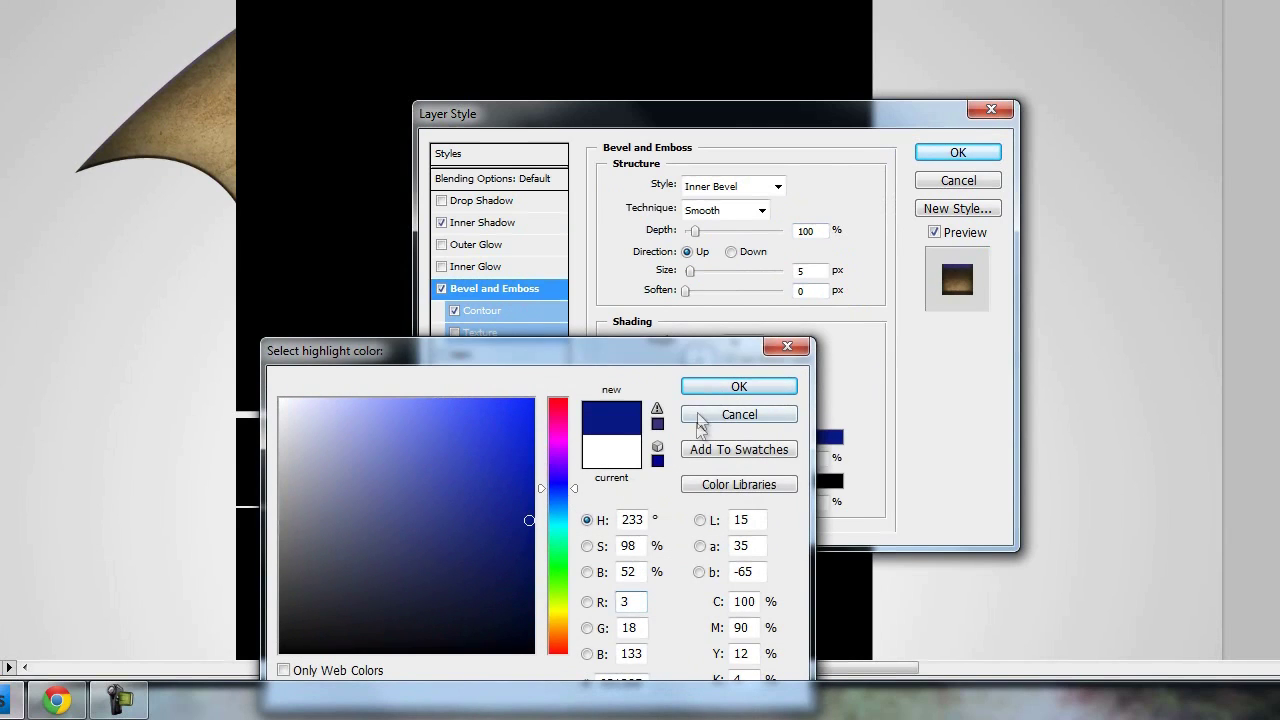
left_click(739, 387)
- Add a Gradient Overlay with the blue preset in Overlay blend mode and apply the styles
left_click(485, 398)
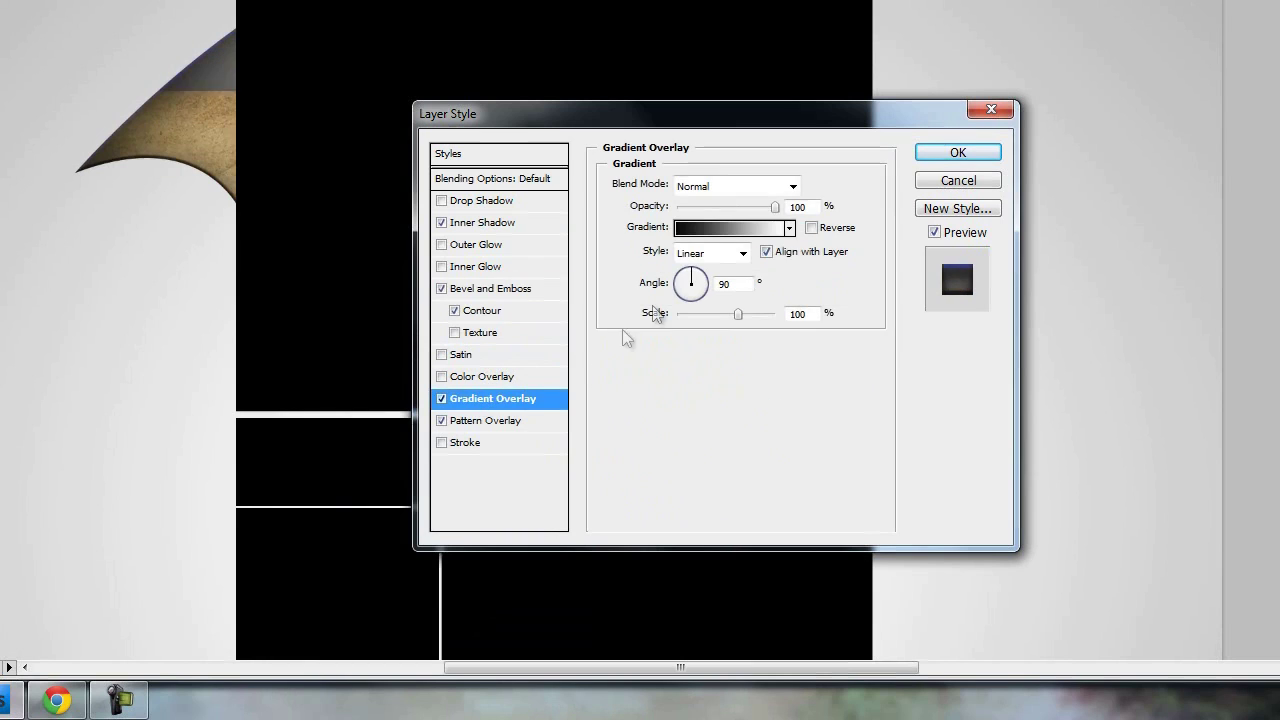
left_click(704, 234)
scroll(965, 190, "down", 3)
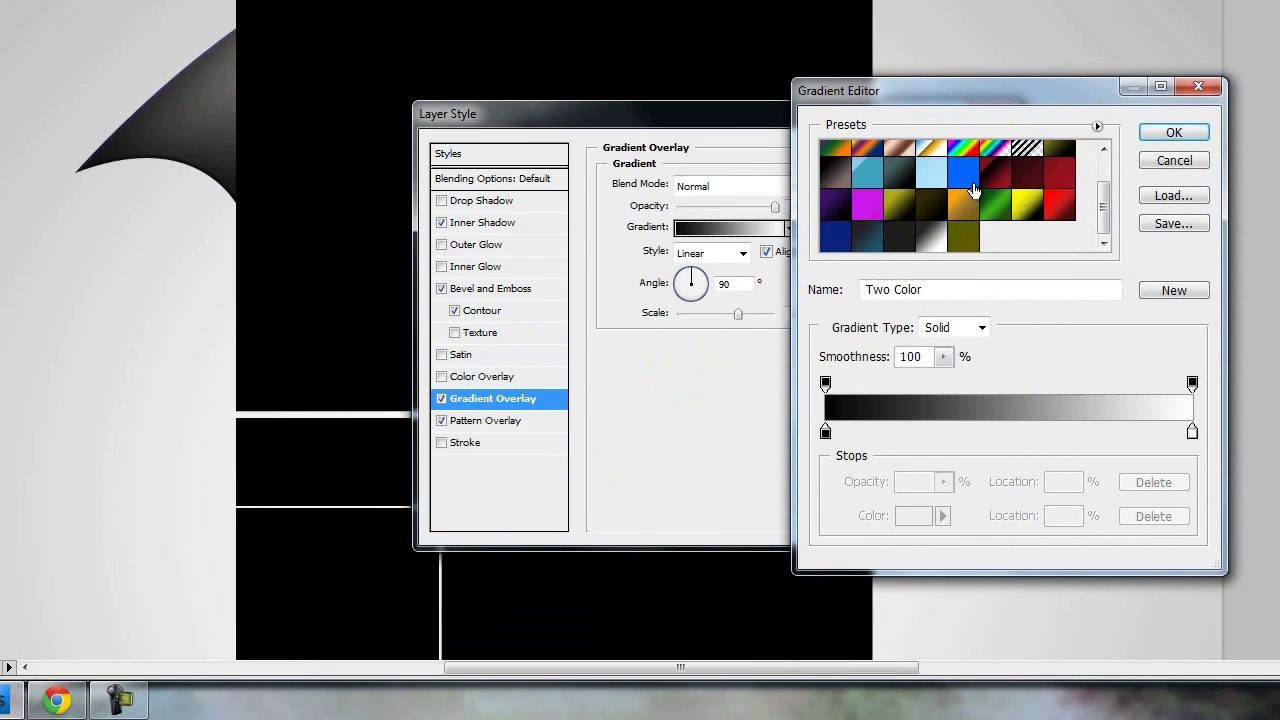
left_click(965, 188)
left_click(1173, 132)
left_click(705, 186)
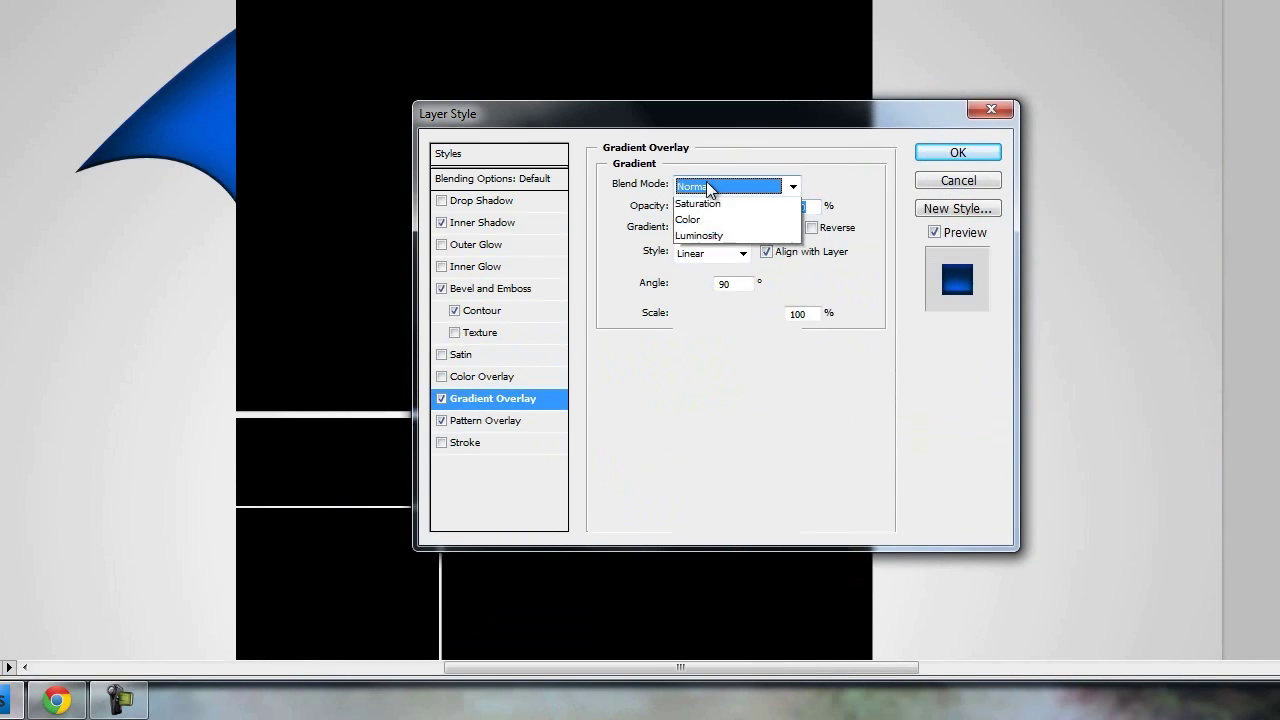
left_click(692, 446)
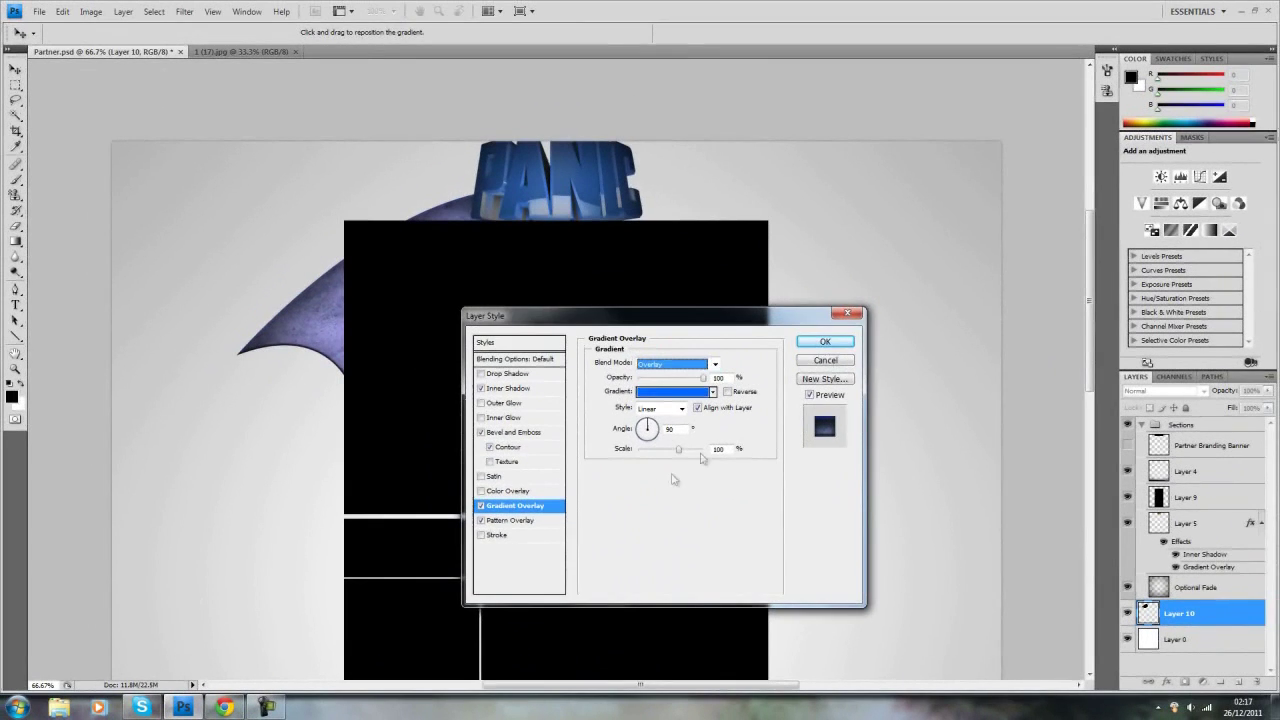
left_click(825, 342)
key("p")
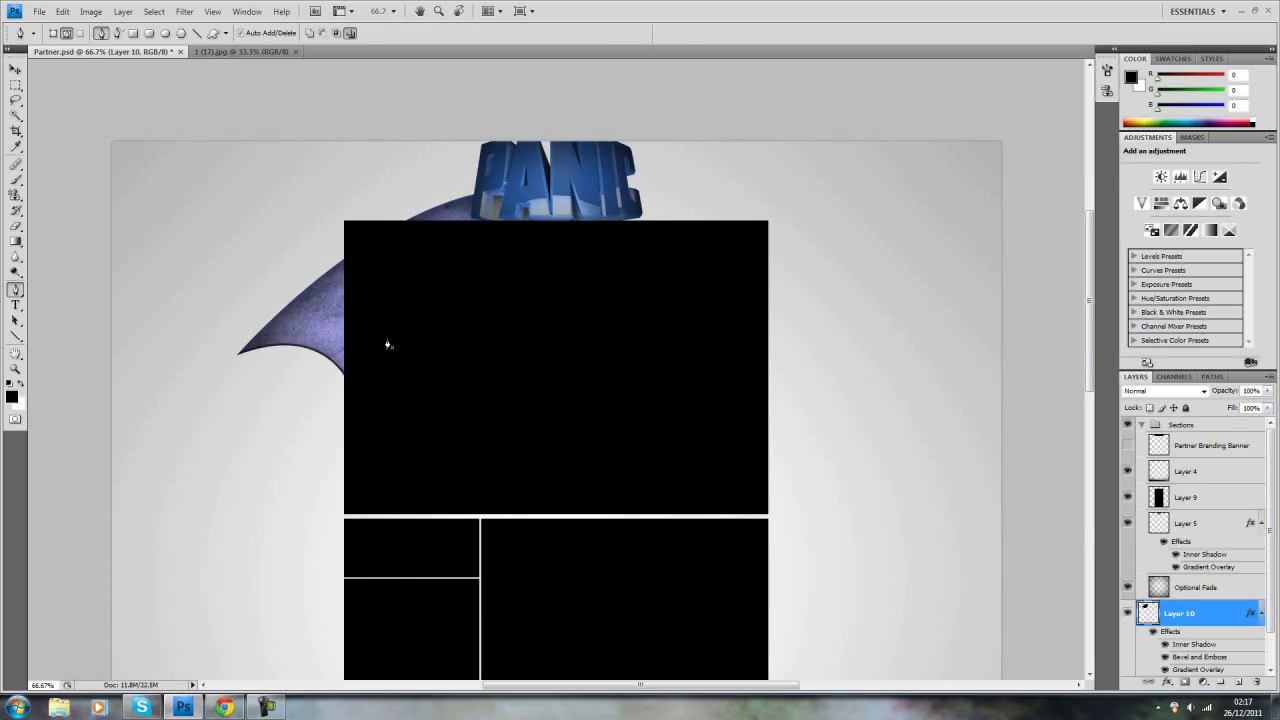
- Duplicate Layer 10 as Layer 10 copy
right_click(1226, 620)
left_click(1188, 353)
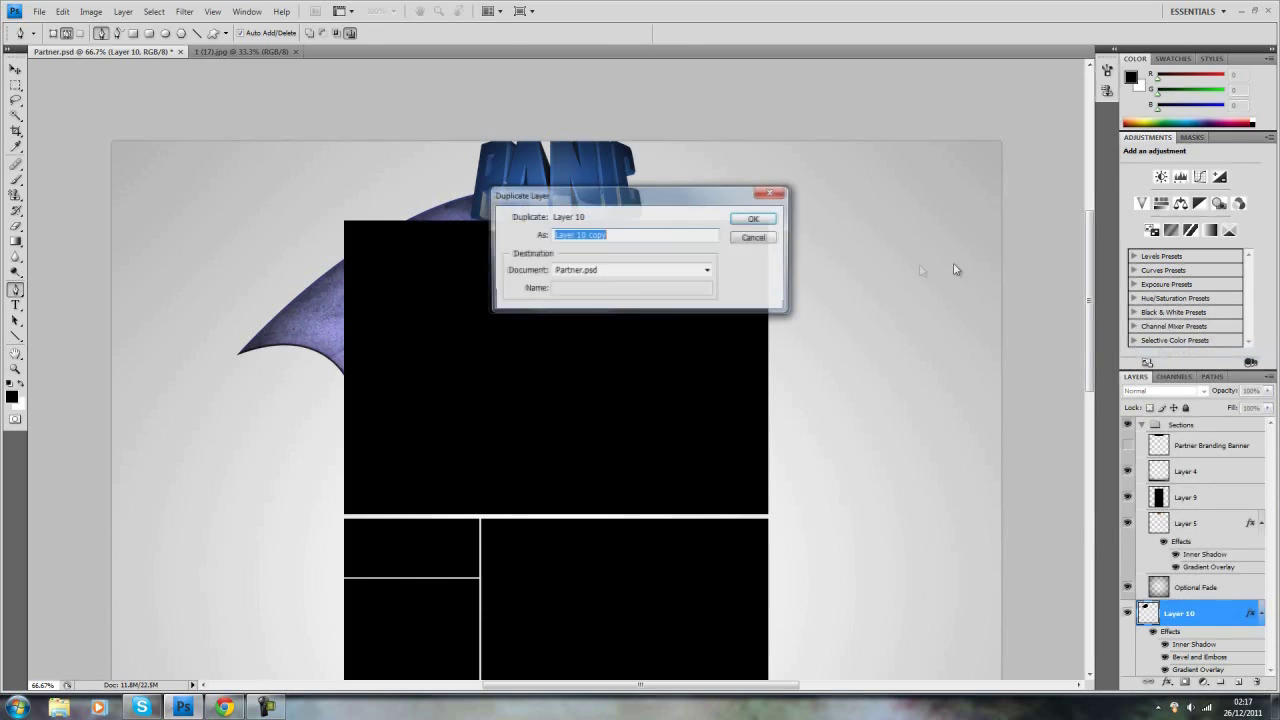
left_click(742, 221)
- Flip the copied wing horizontally and move it to mirror the left wing on the right
left_click(15, 69)
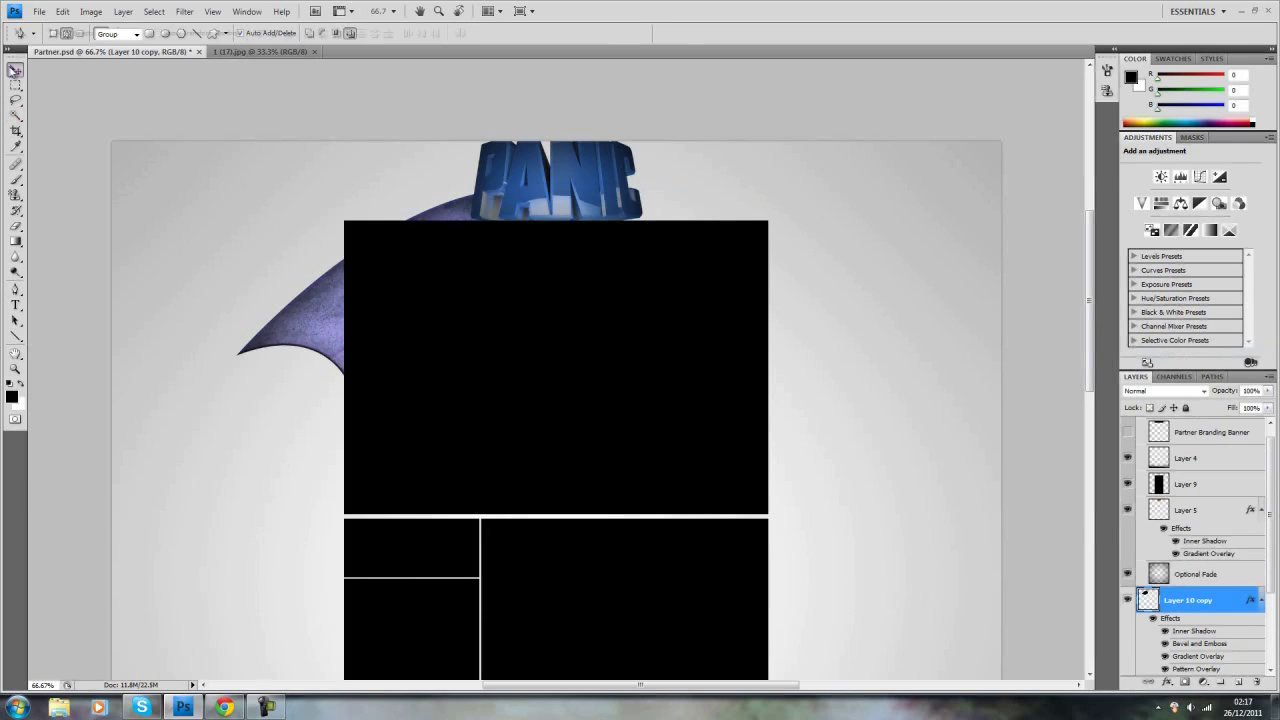
key("ctrl+t")
right_click(320, 417)
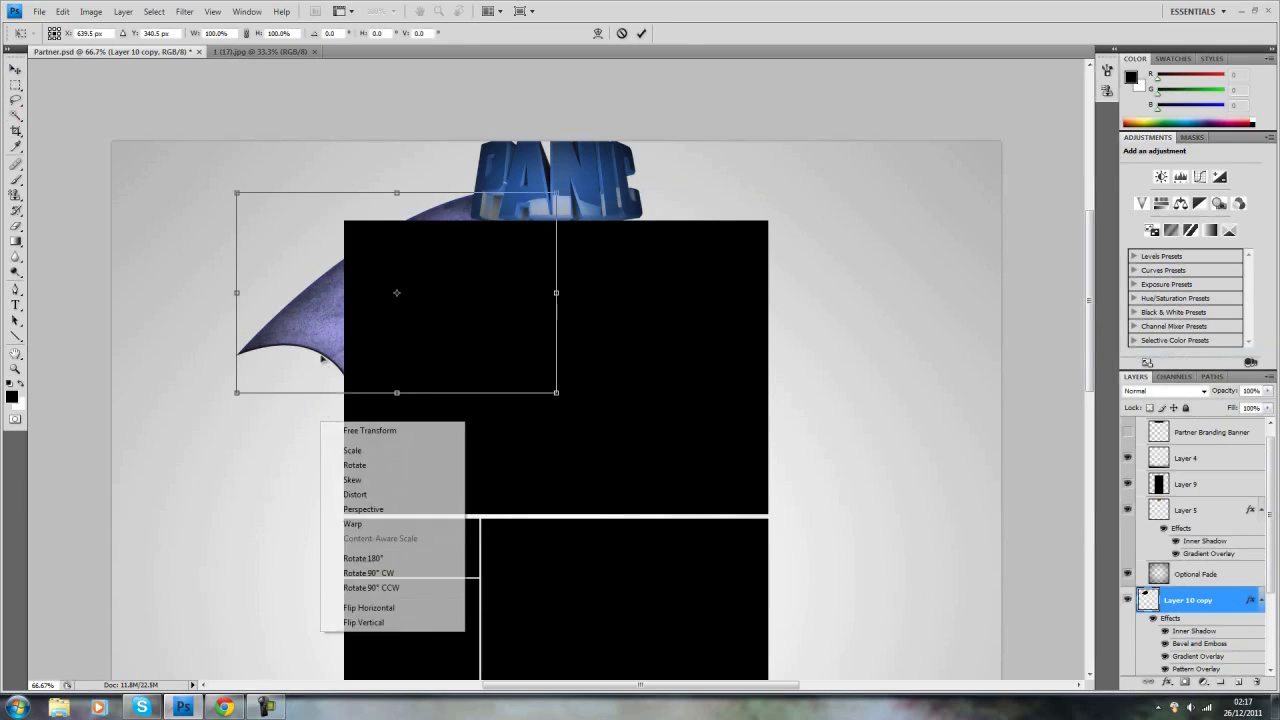
left_click(375, 542)
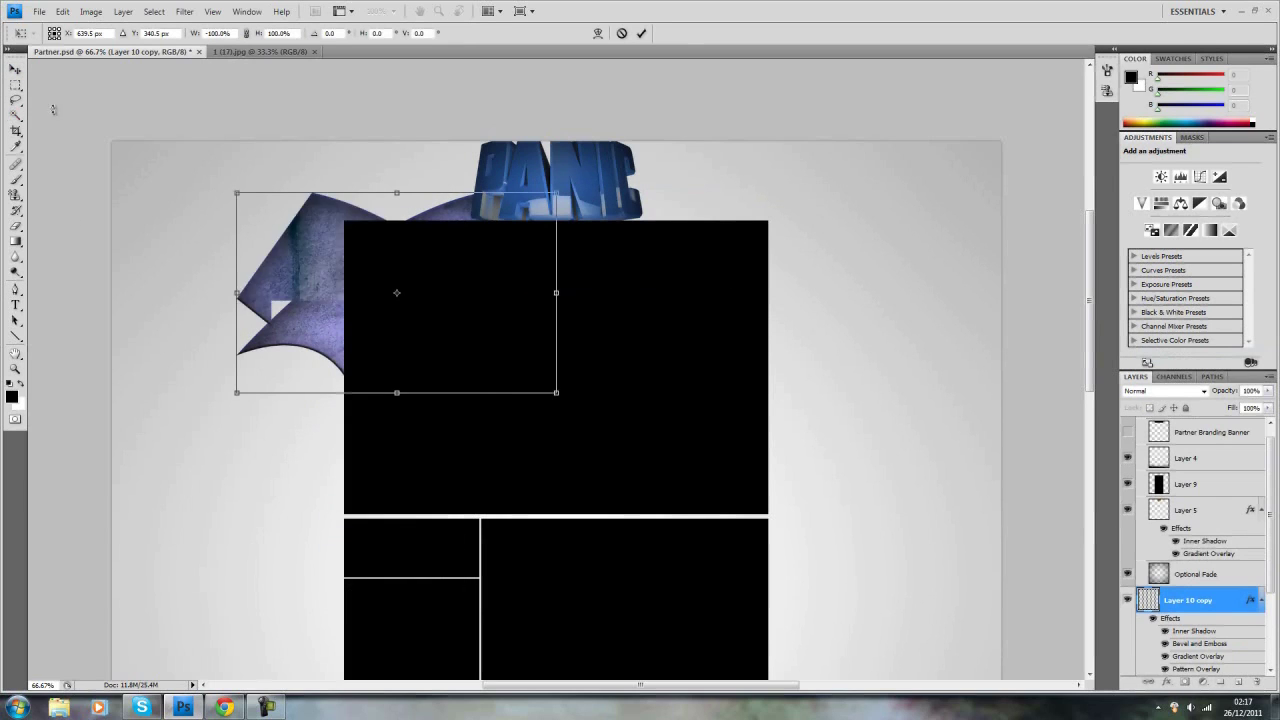
left_click(15, 69)
left_click(568, 251)
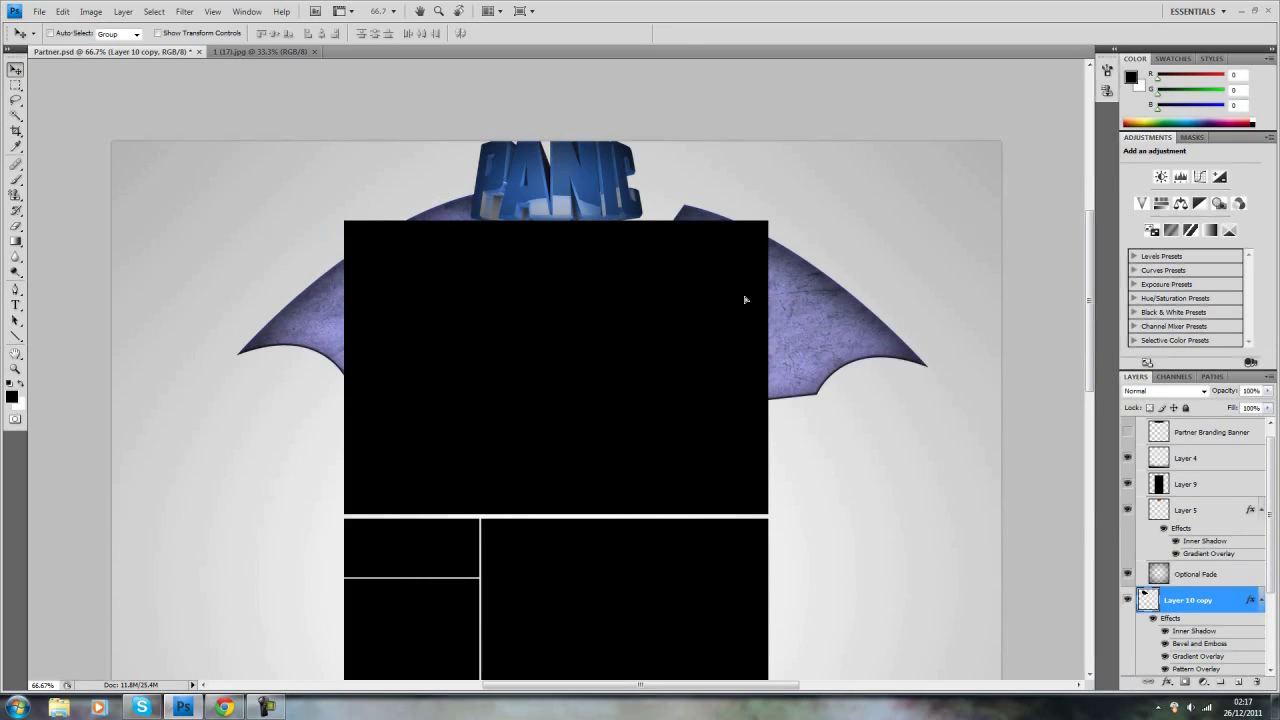
left_click_drag(743, 293, 815, 302)
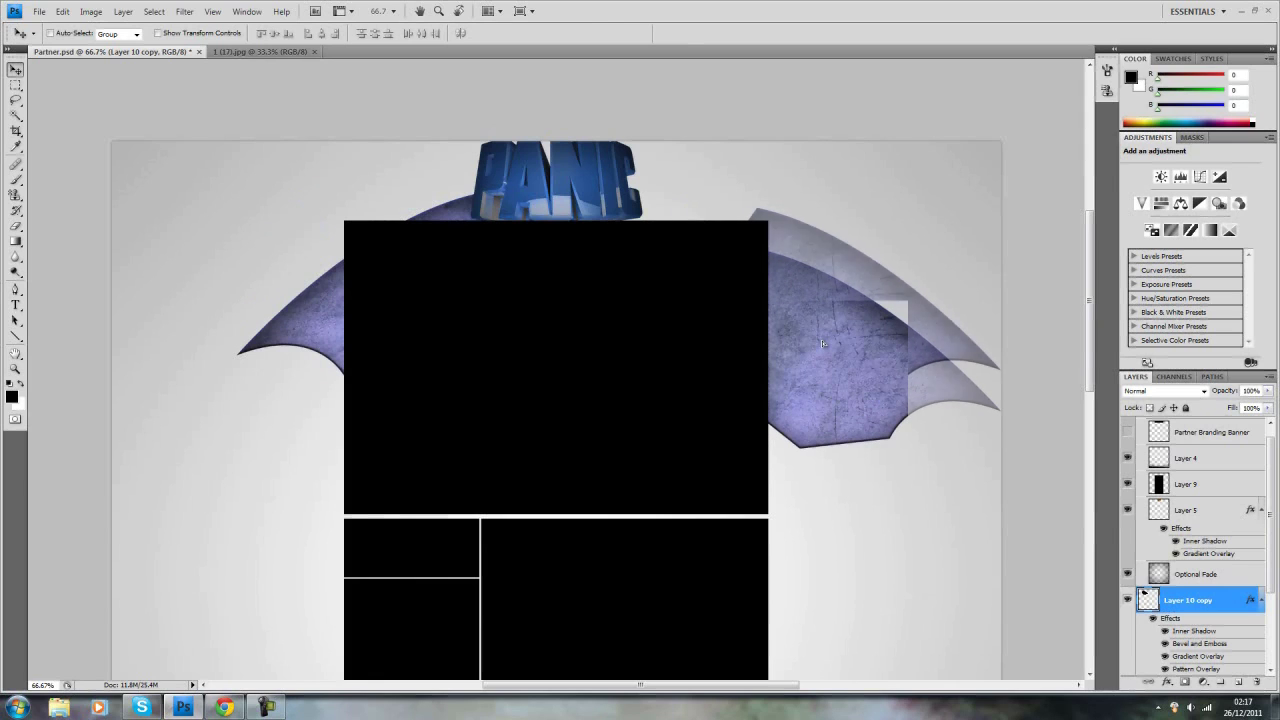
left_click_drag(823, 344, 696, 288)
- Nudge the right wing slightly left and copy Layer 10 copy's layer style
key("Left")
key("Left")
key("Left")
key("Left")
key("Left")
key("Left")
key("Left")
key("Left")
key("Left")
key("Left")
key("Left")
key("Left")
key("Left")
key("Left")
key("Left")
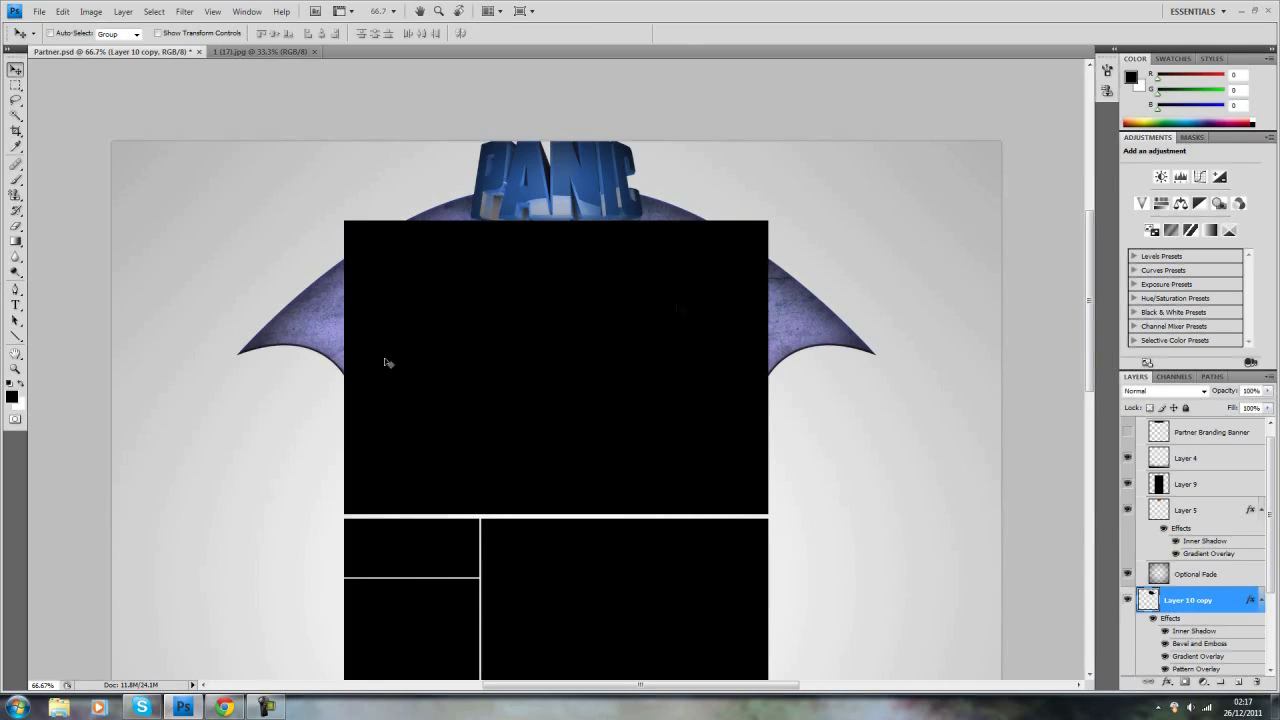
right_click(1220, 605)
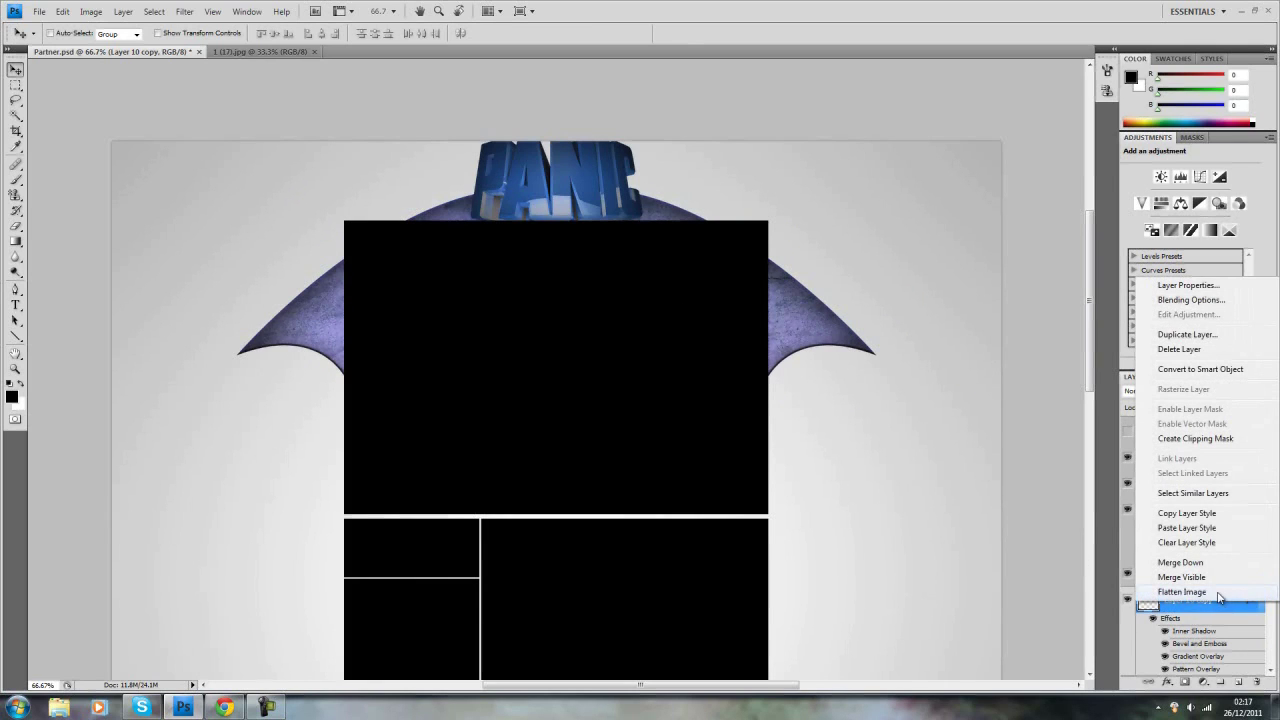
left_click(1190, 514)
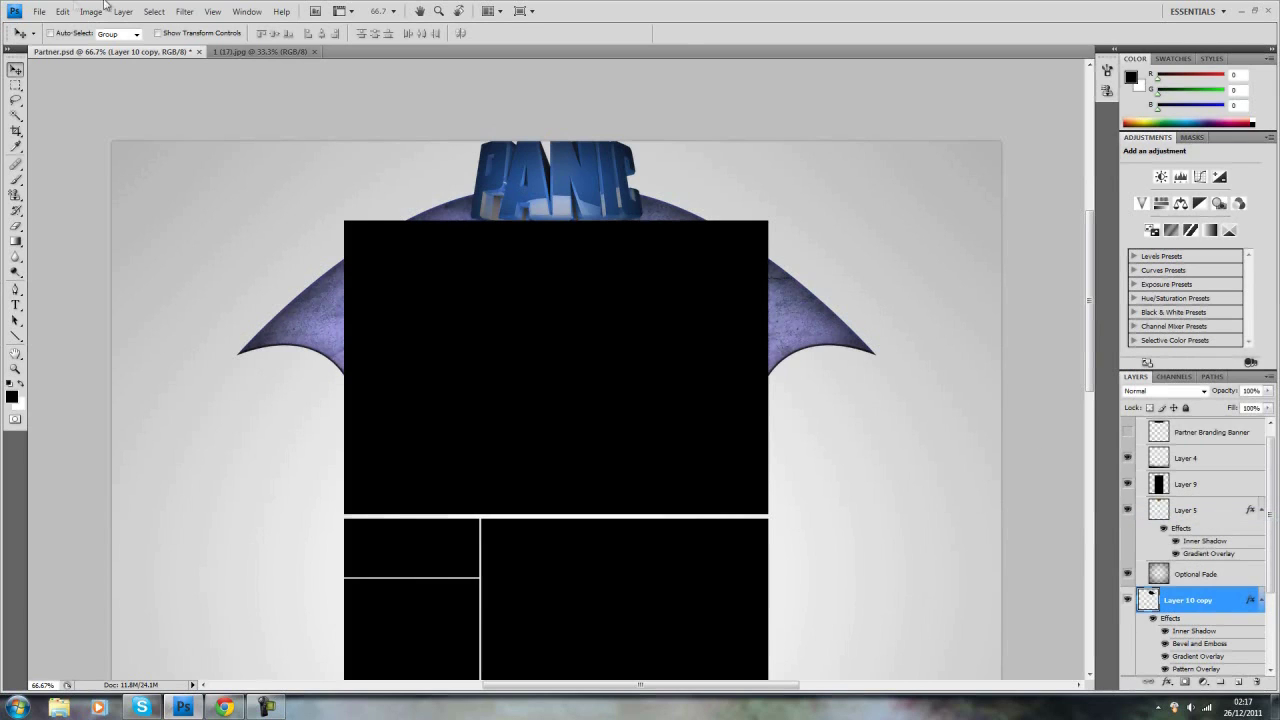
- Create a new Layer 11 just above Layer 0 to hold the black arc
scroll(1250, 578, "down", 3)
left_click(1192, 665)
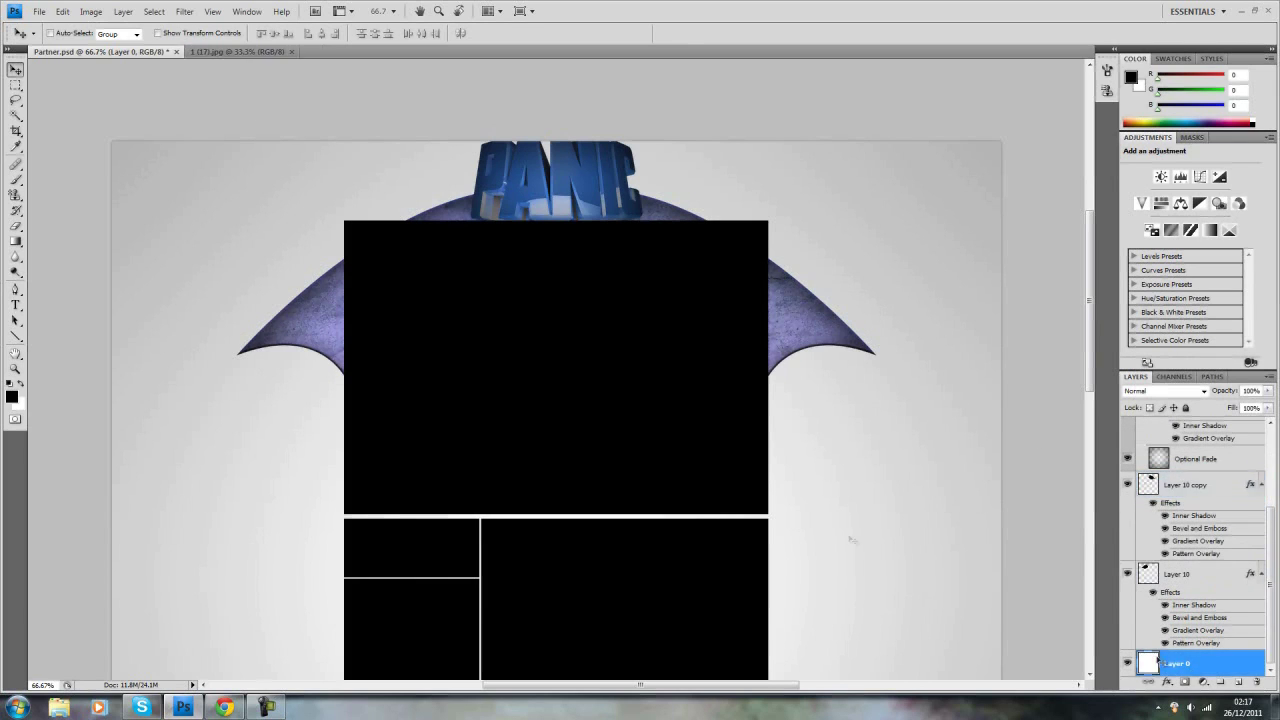
left_click(123, 11)
mouse_move(150, 23)
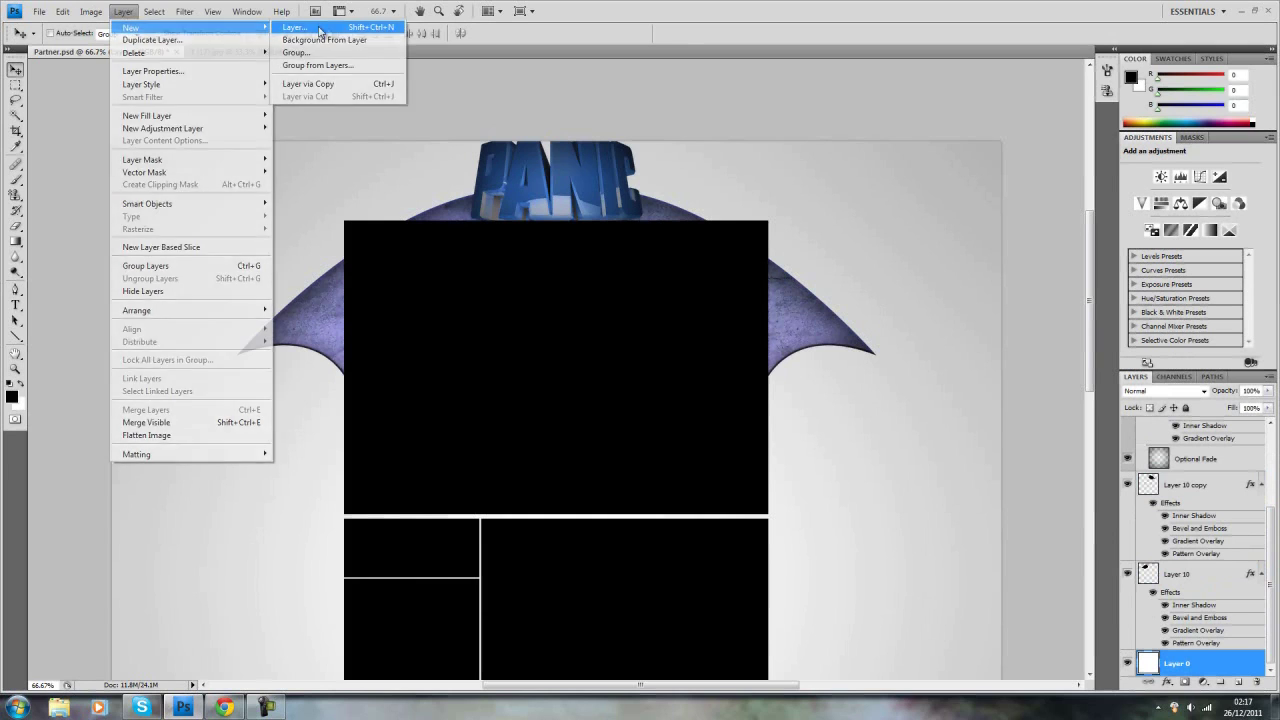
left_click(300, 24)
left_click(740, 223)
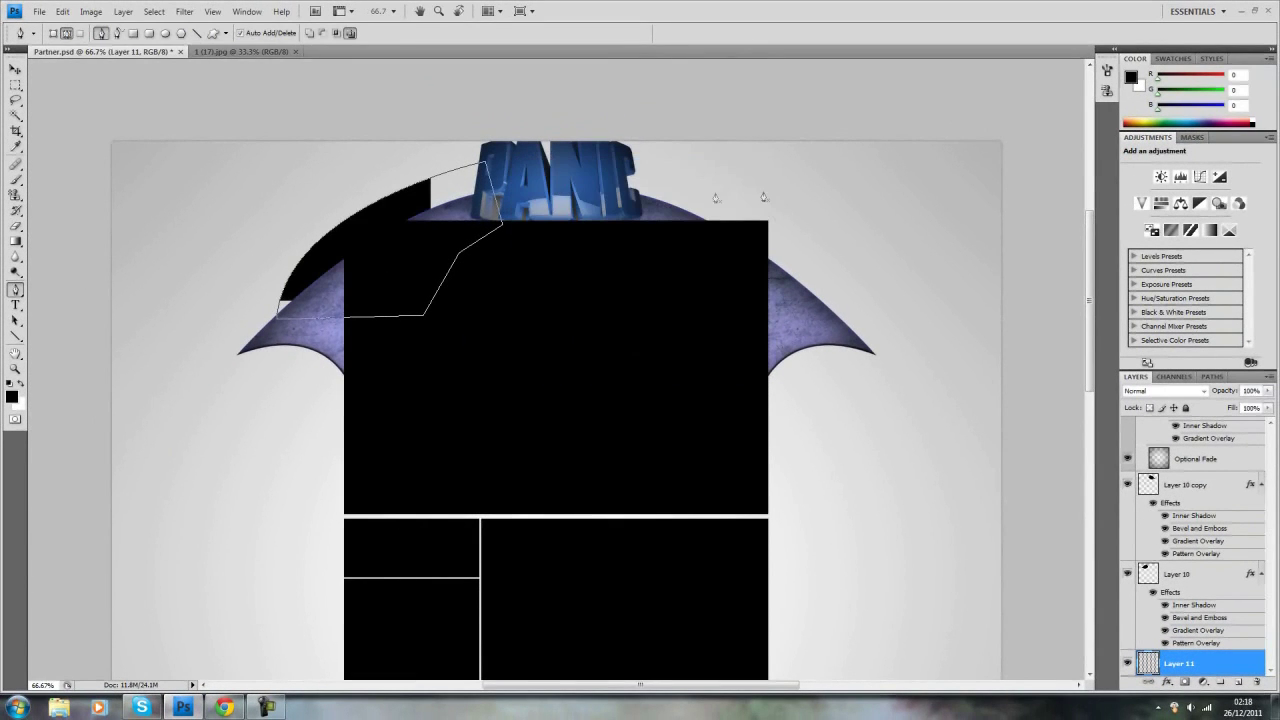
right_click(385, 277)
- Delete the arc's pen path and paste the wing layer style onto Layer 11
left_click(436, 300)
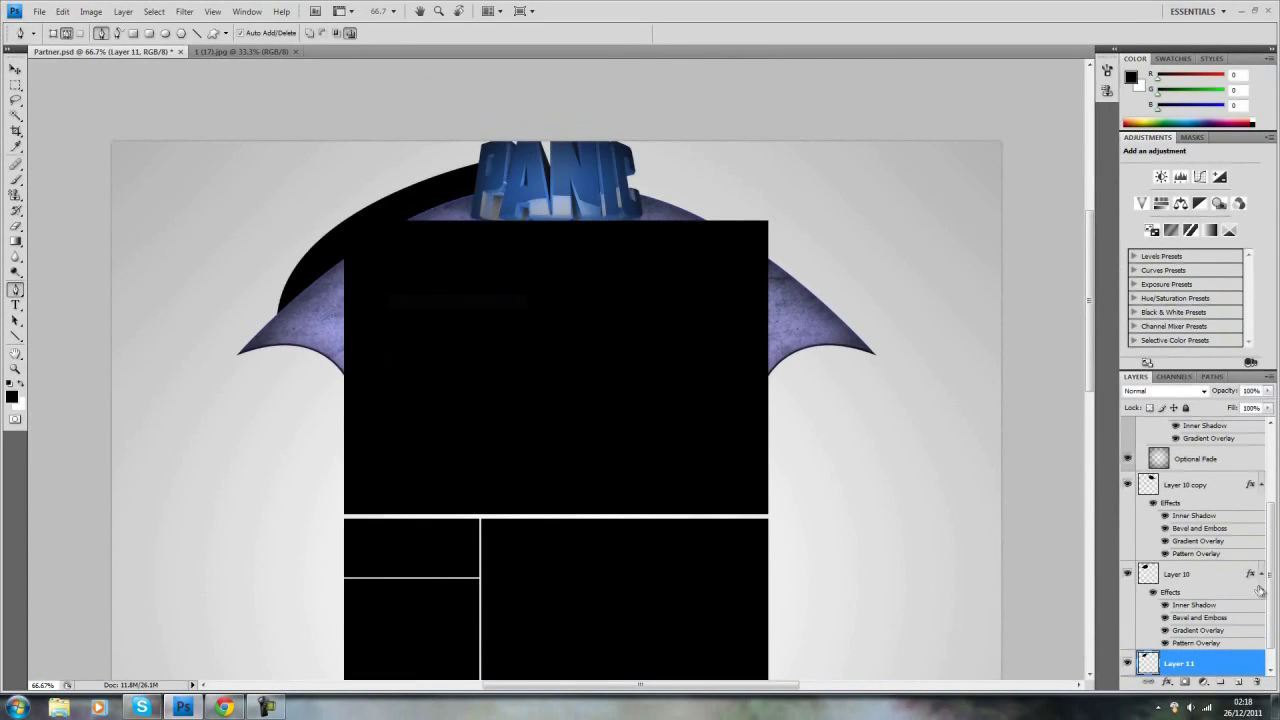
right_click(1222, 664)
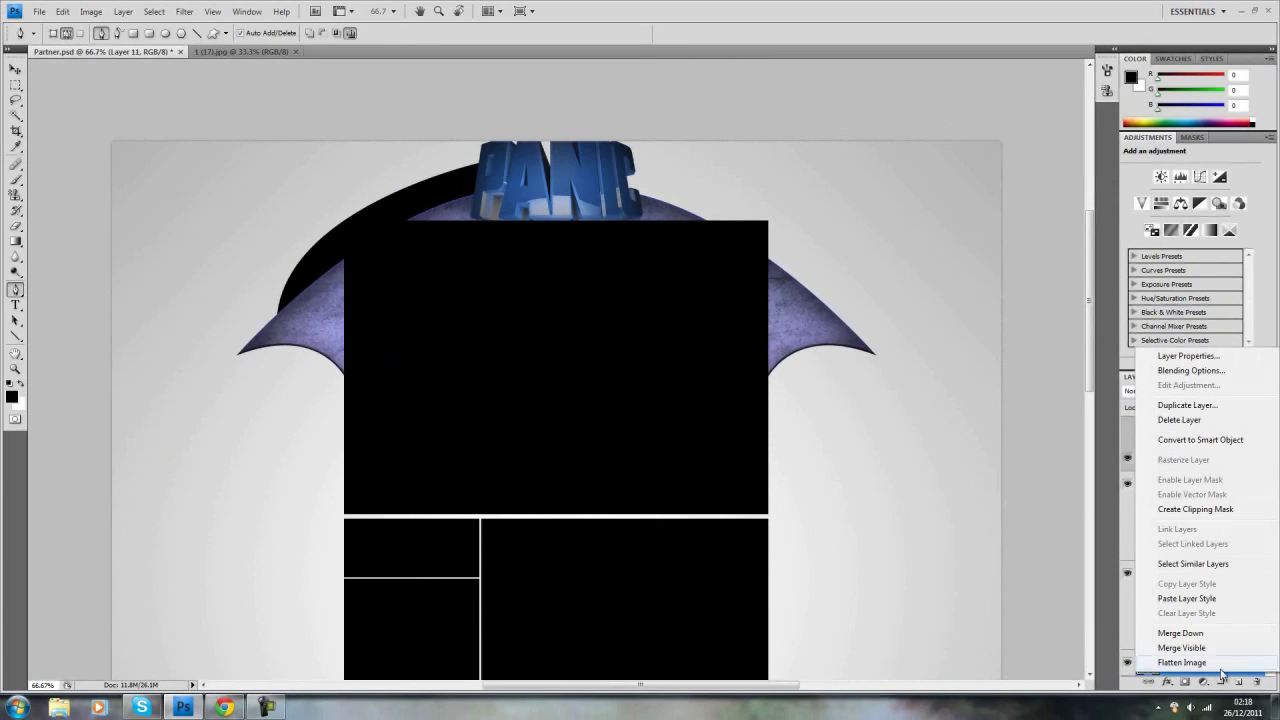
left_click(1204, 600)
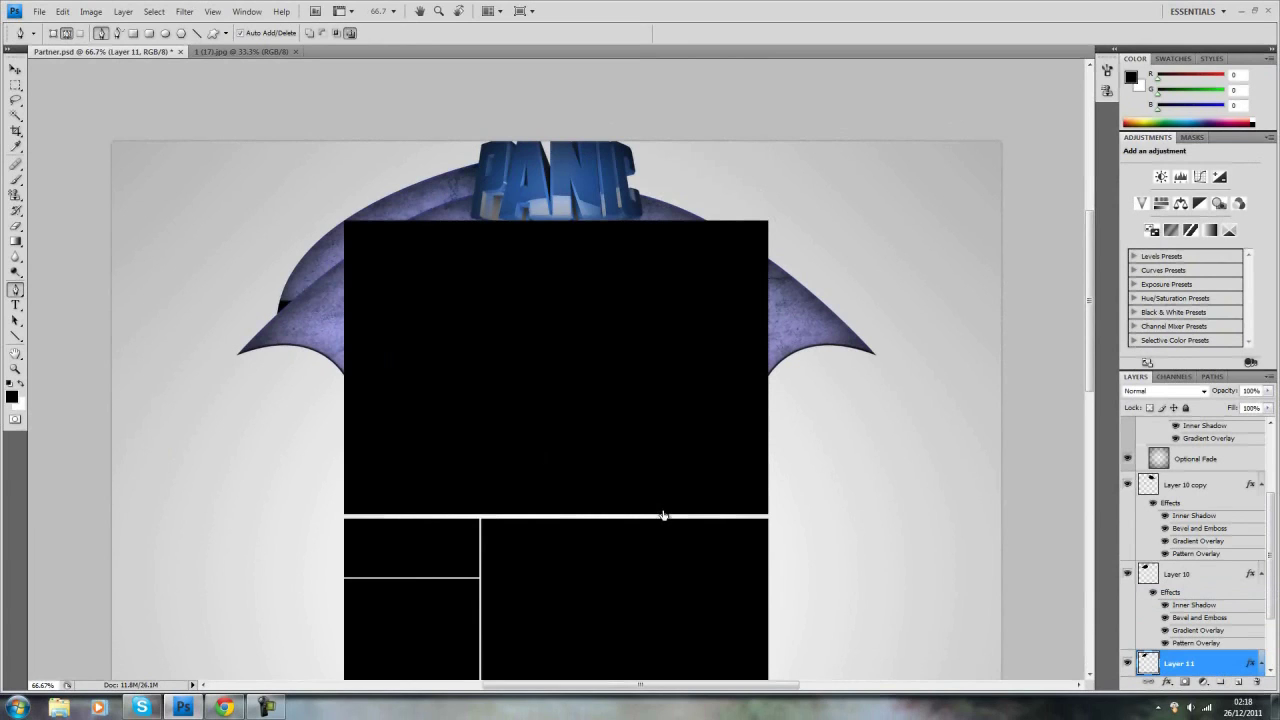
left_click(15, 69)
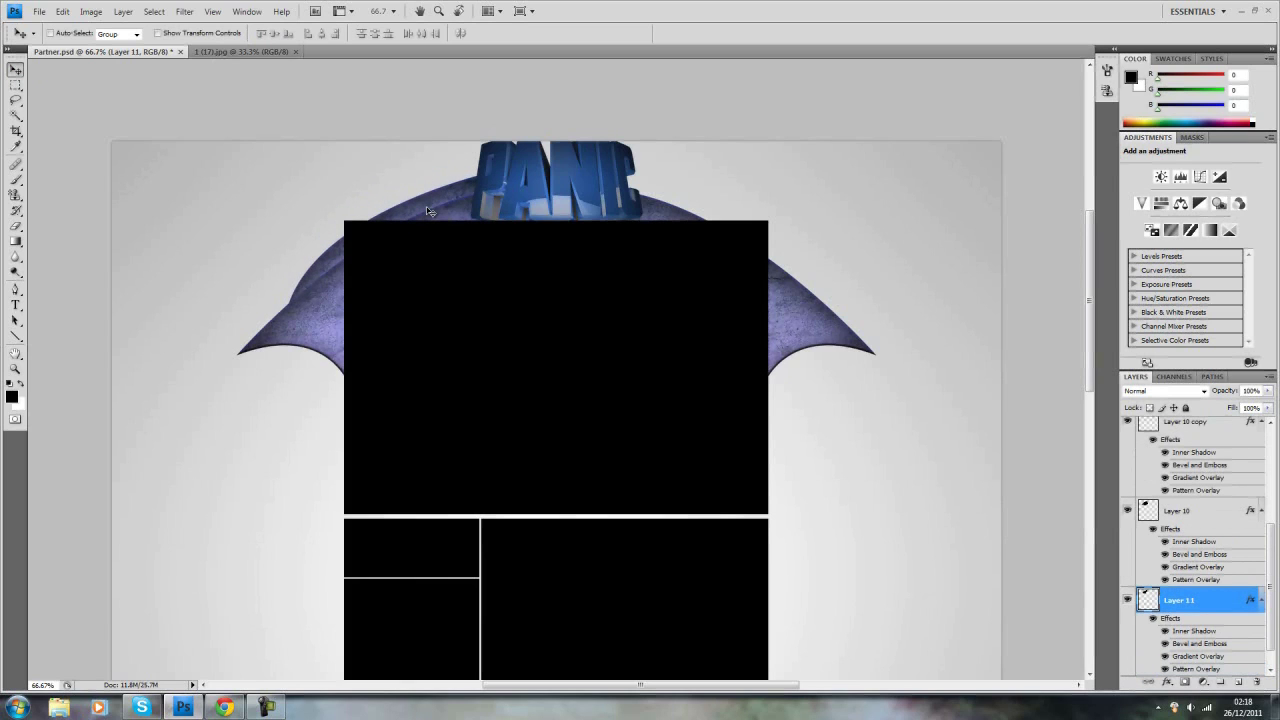
- Duplicate Layer 11, flip the copy horizontally and move it right to complete the arc
right_click(1228, 596)
left_click(1187, 325)
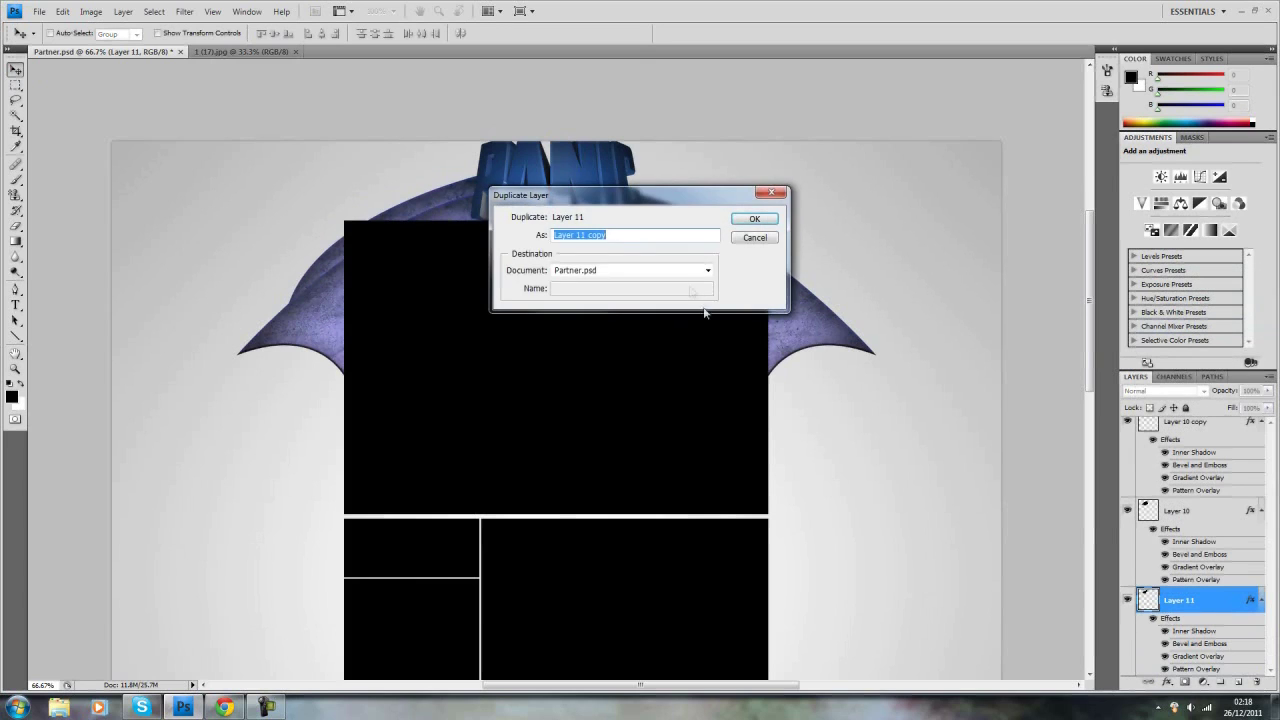
left_click(755, 218)
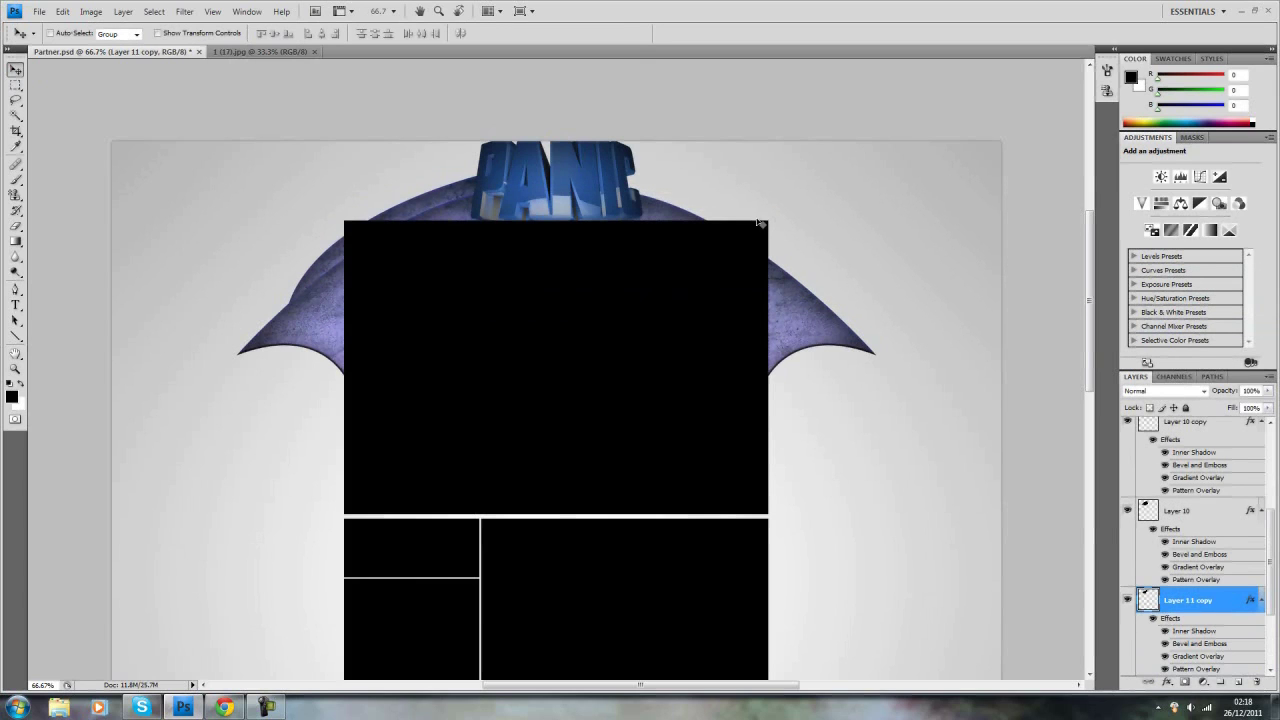
key("ctrl+t")
right_click(465, 265)
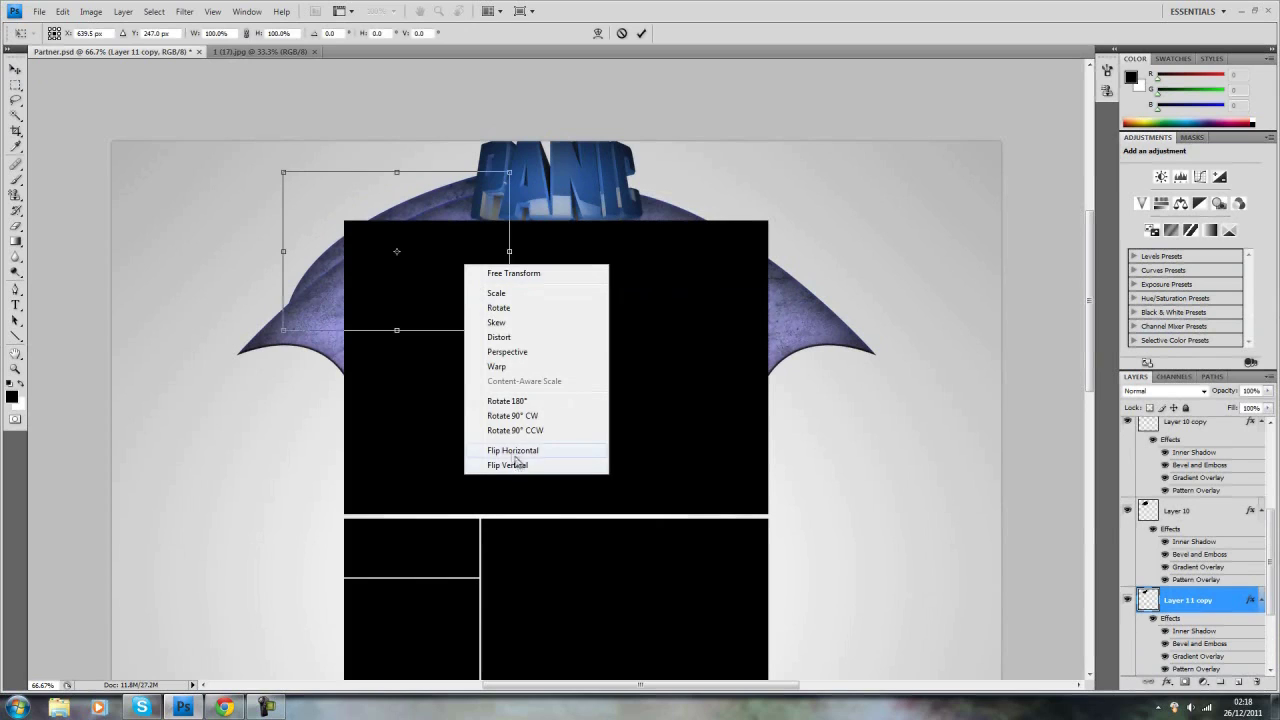
left_click(514, 451)
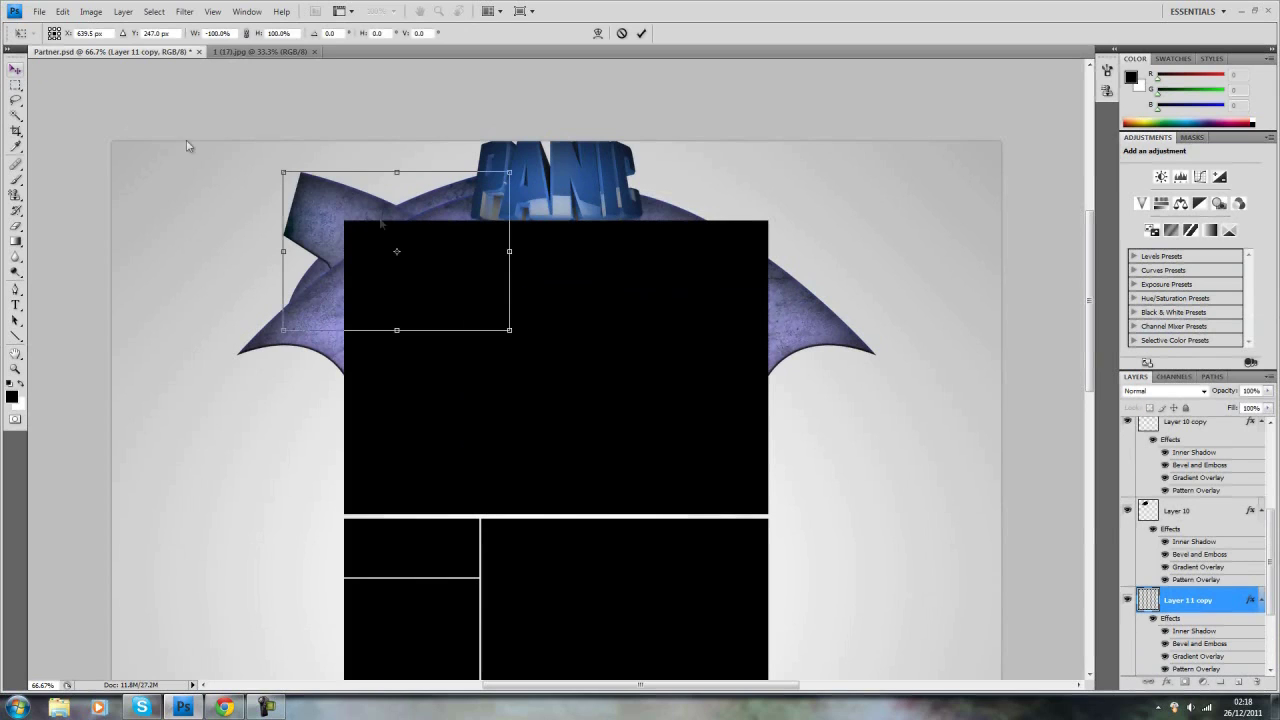
key("v")
left_click(540, 256)
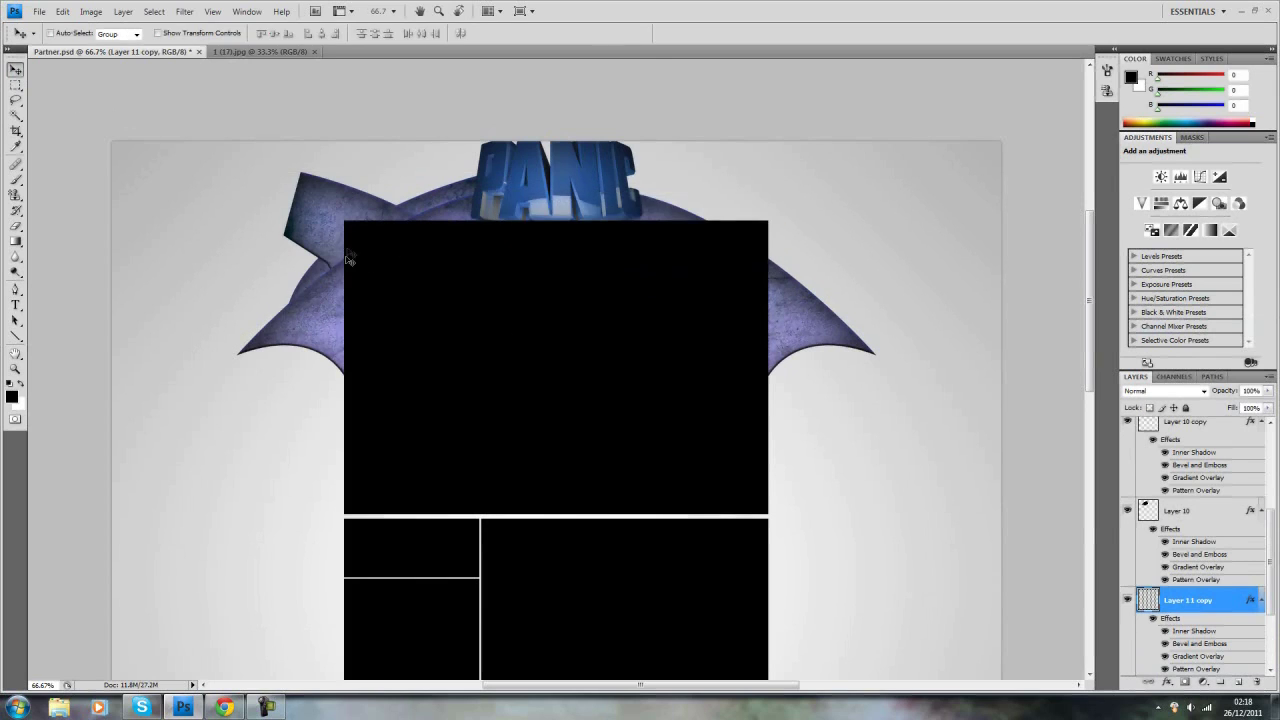
left_click_drag(712, 252, 671, 245)
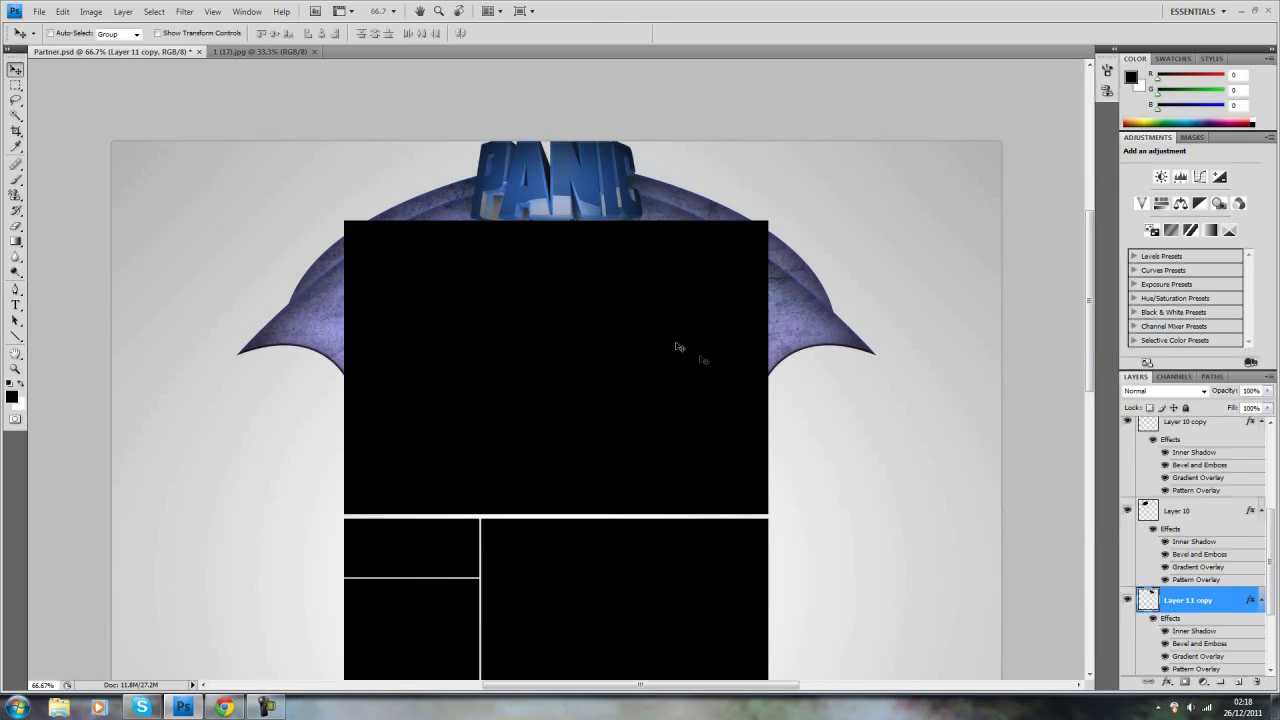
left_click(16, 290)
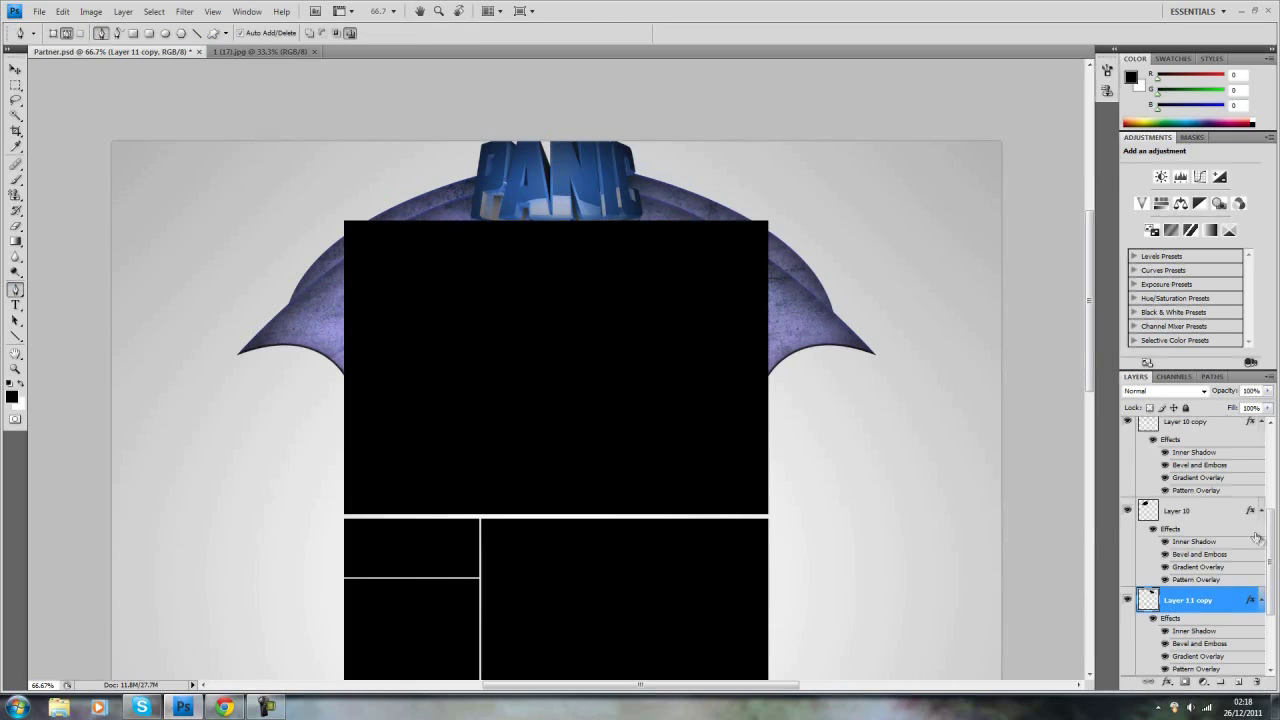
scroll(1200, 560, "down", 5)
- Add a new Layer 12 just above Layer 0
left_click(1197, 661)
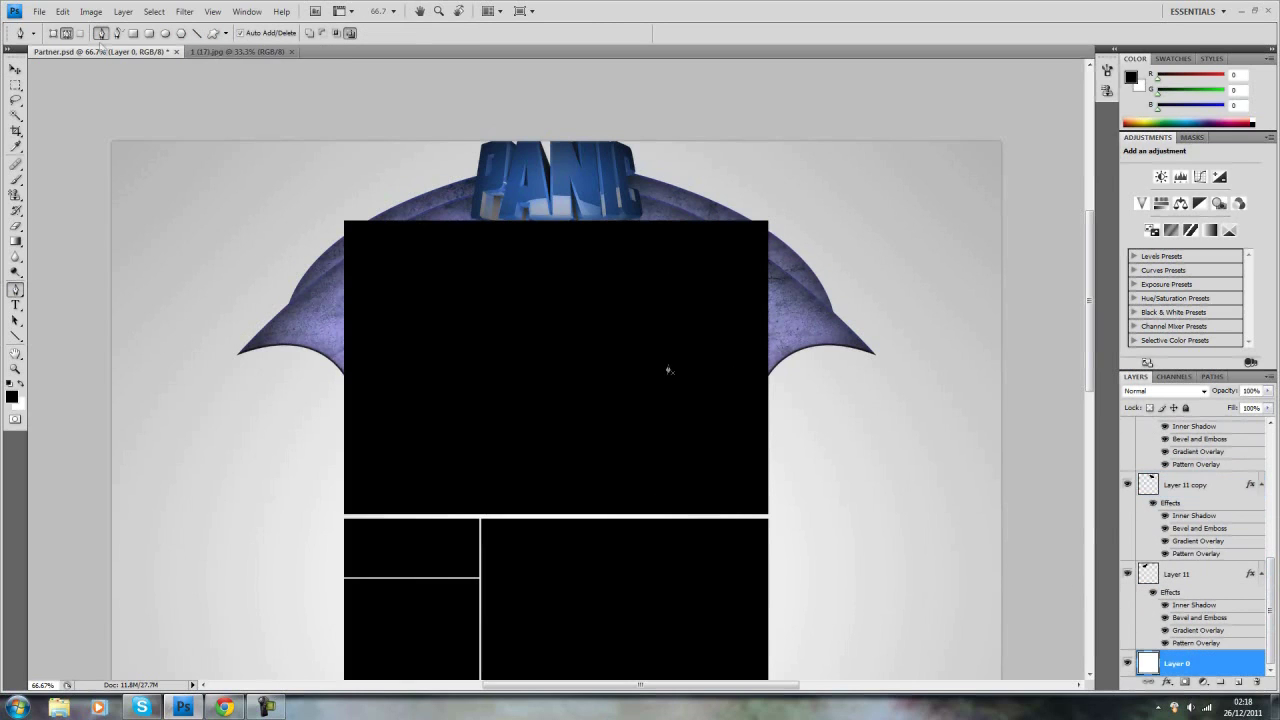
left_click(123, 11)
mouse_move(130, 27)
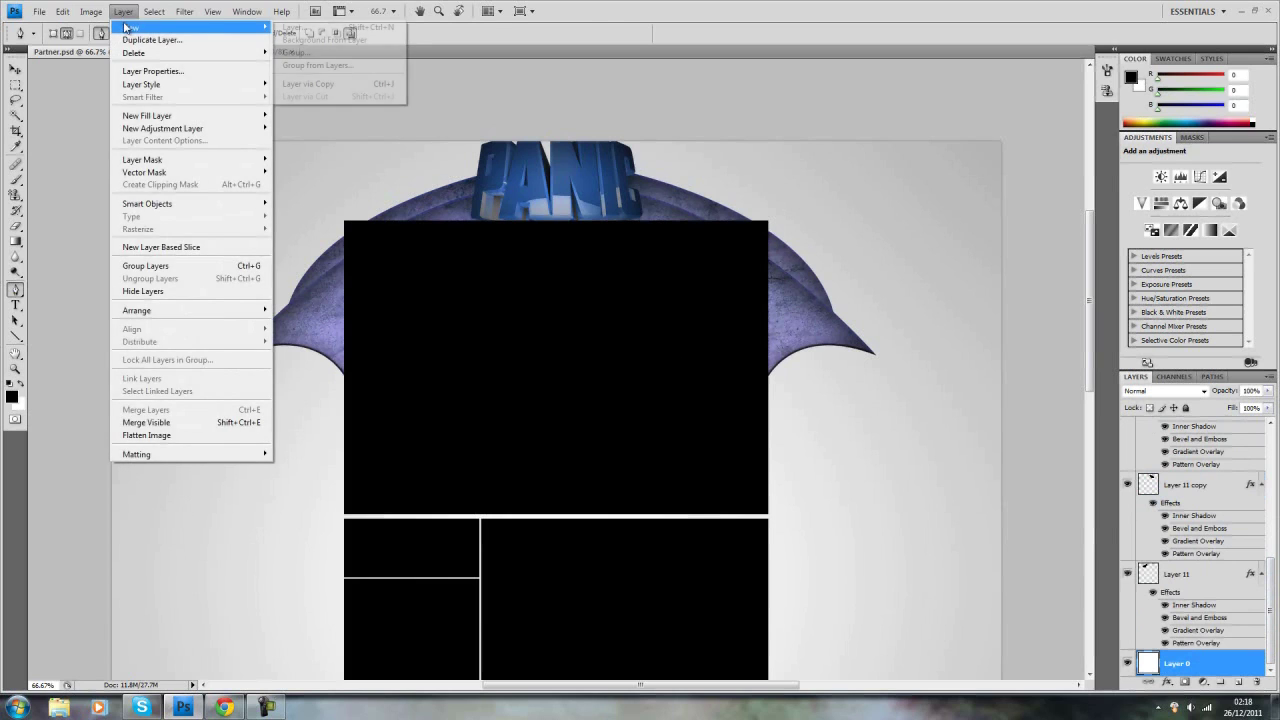
left_click(281, 29)
left_click(751, 218)
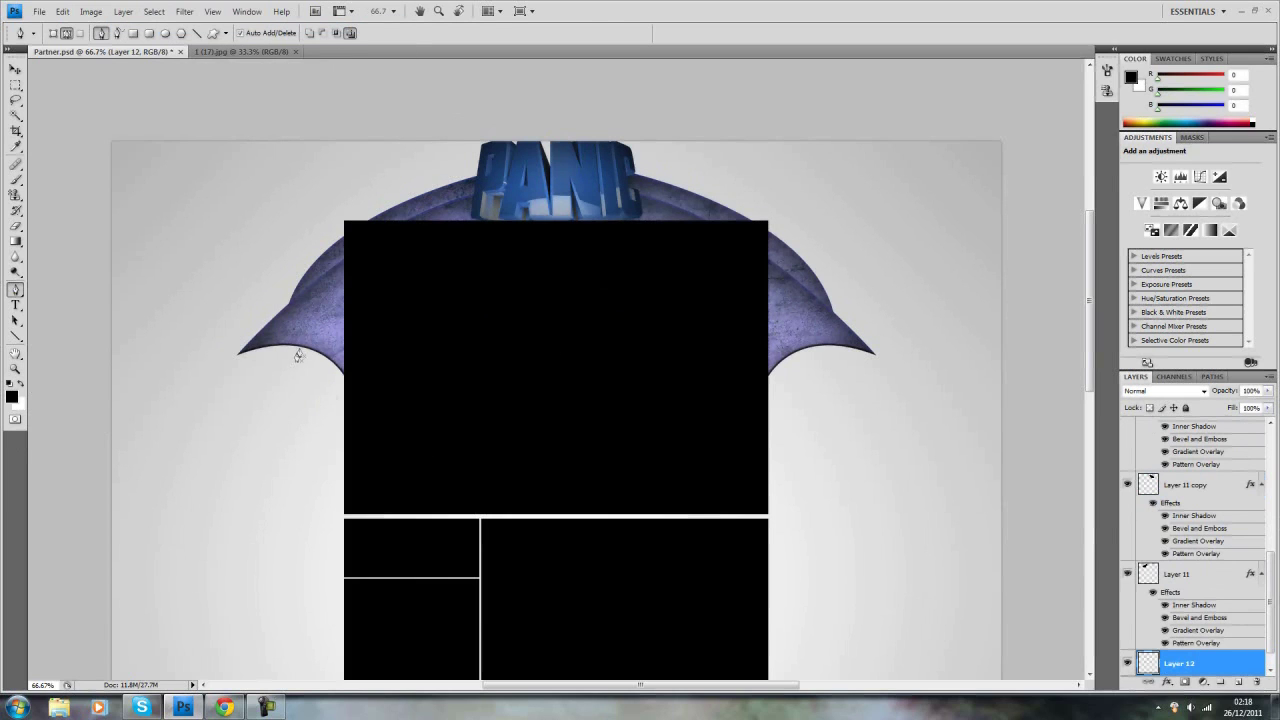
- Draw a closed triangular path left of the panel, fill it black, and delete the path
left_click(354, 500)
left_click(371, 341)
left_click(299, 334)
right_click(338, 381)
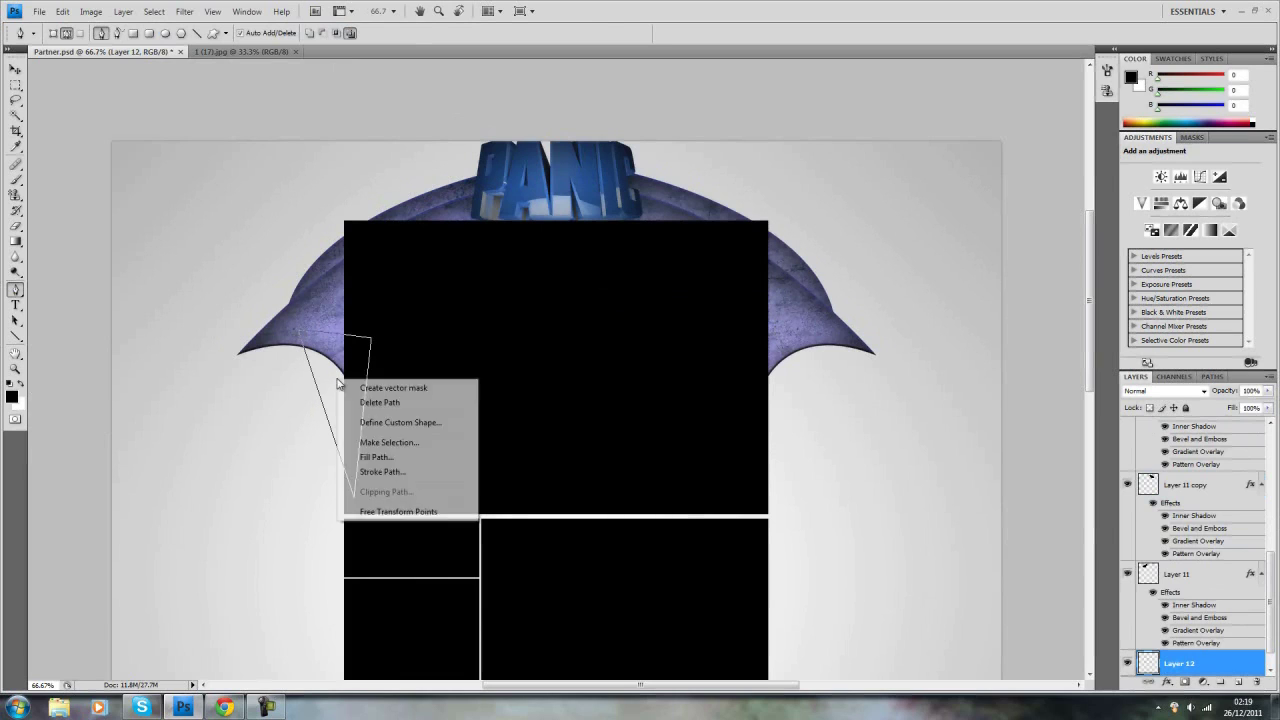
left_click(378, 458)
left_click(738, 188)
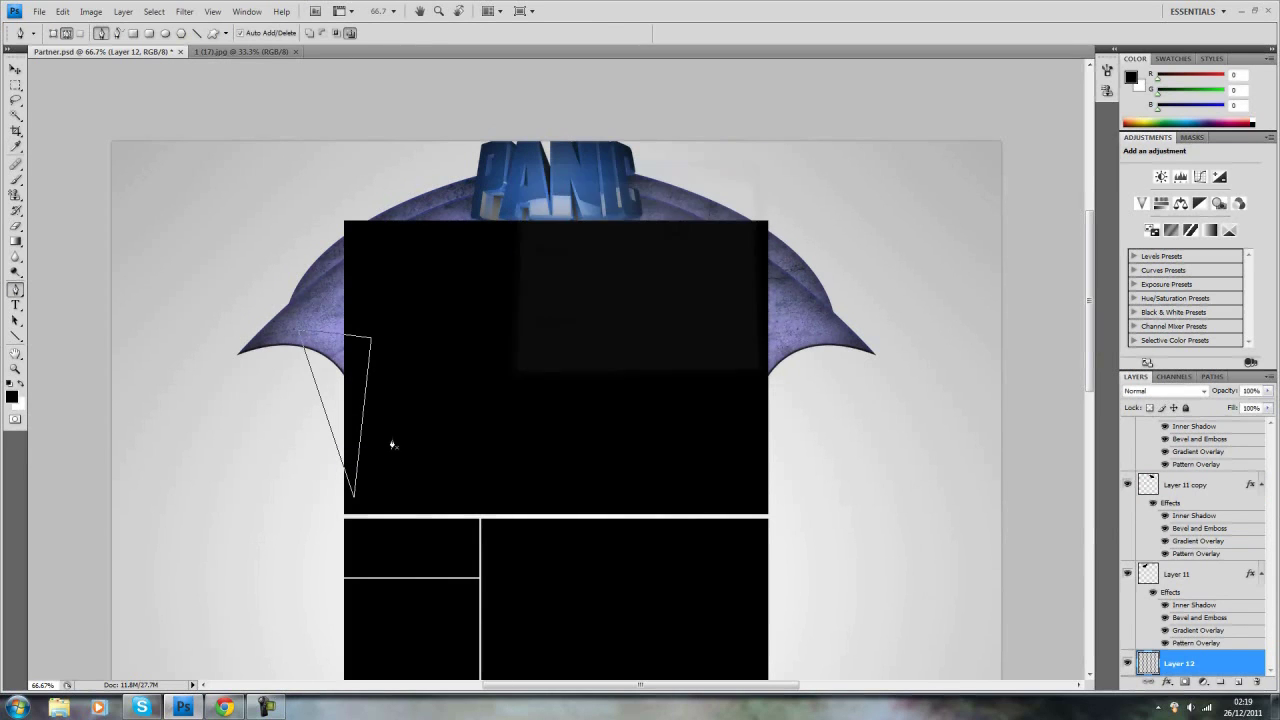
right_click(392, 438)
left_click(428, 458)
- Paste the copied wing layer style onto Layer 12
right_click(1210, 664)
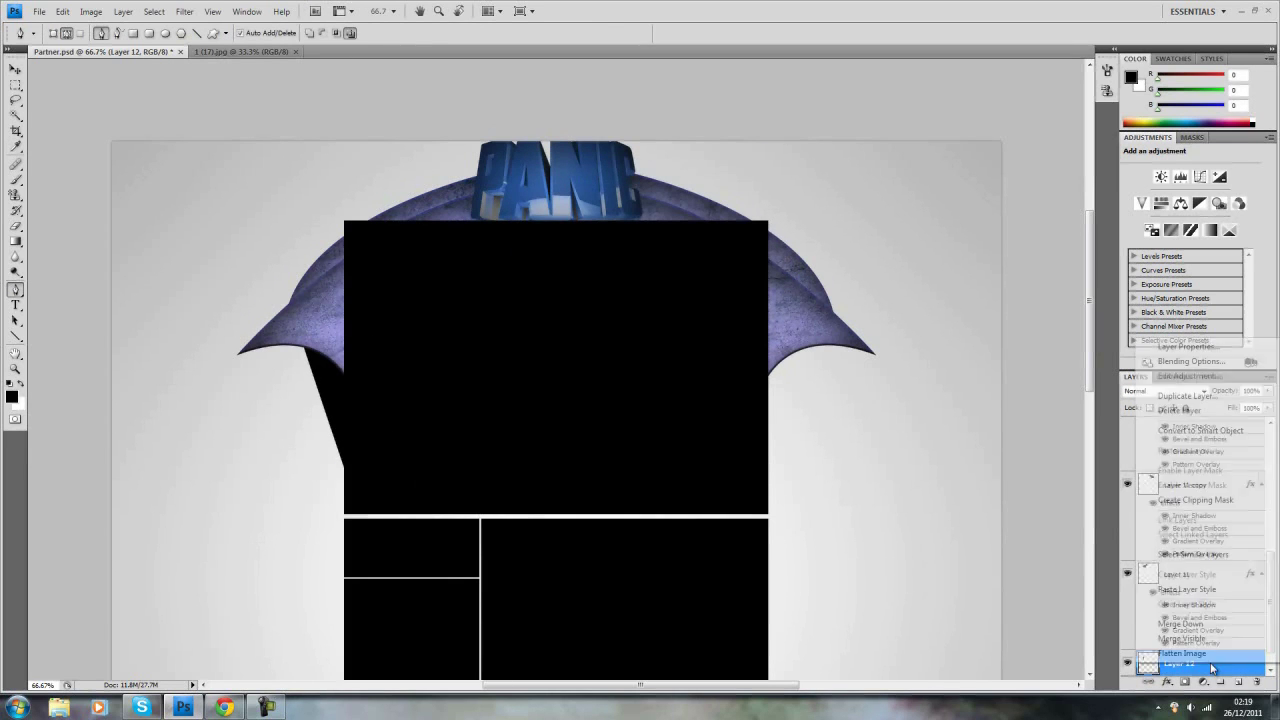
left_click(1187, 590)
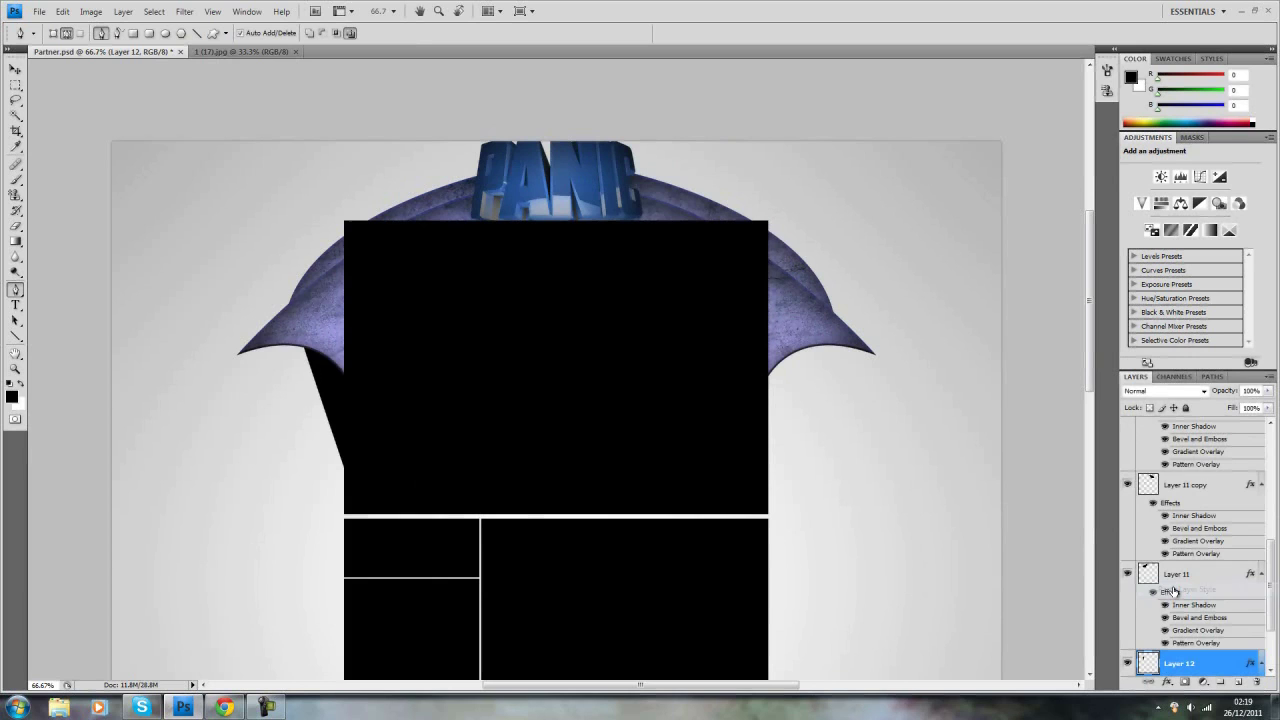
right_click(1224, 665)
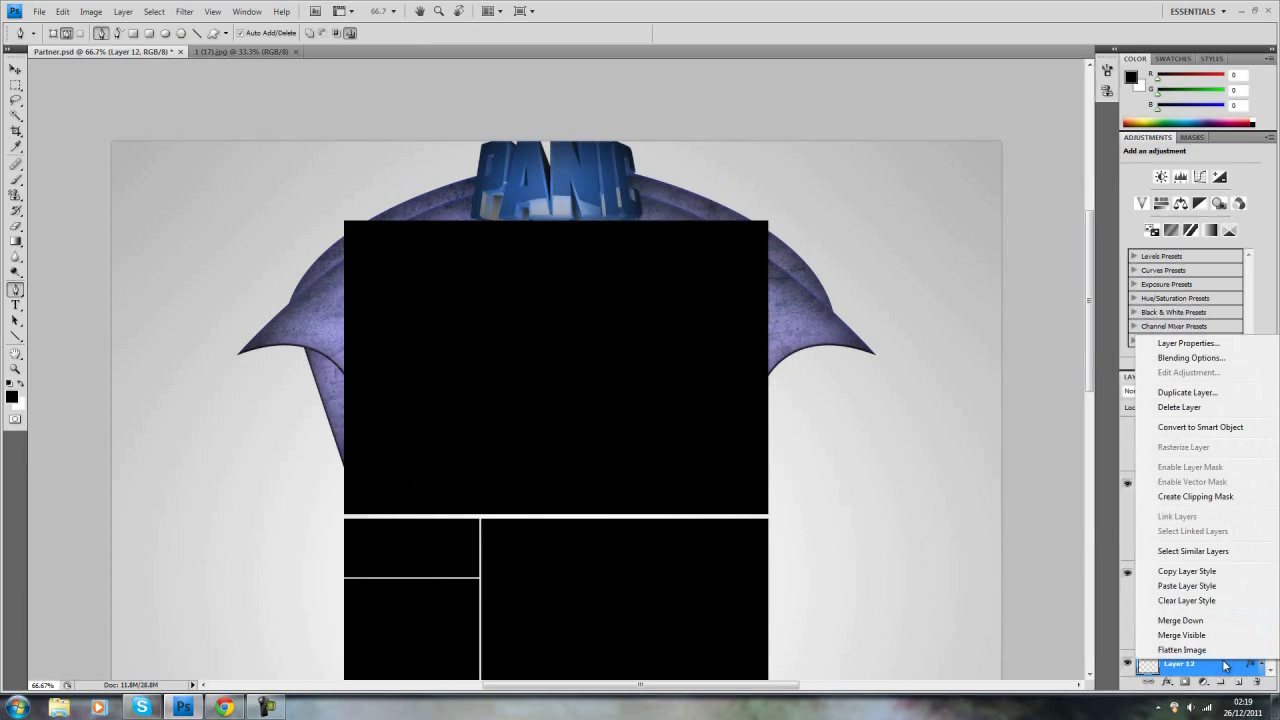
- Duplicate Layer 12 and flip the copy horizontally to mirror the pointed wing piece
left_click(1181, 394)
left_click(755, 214)
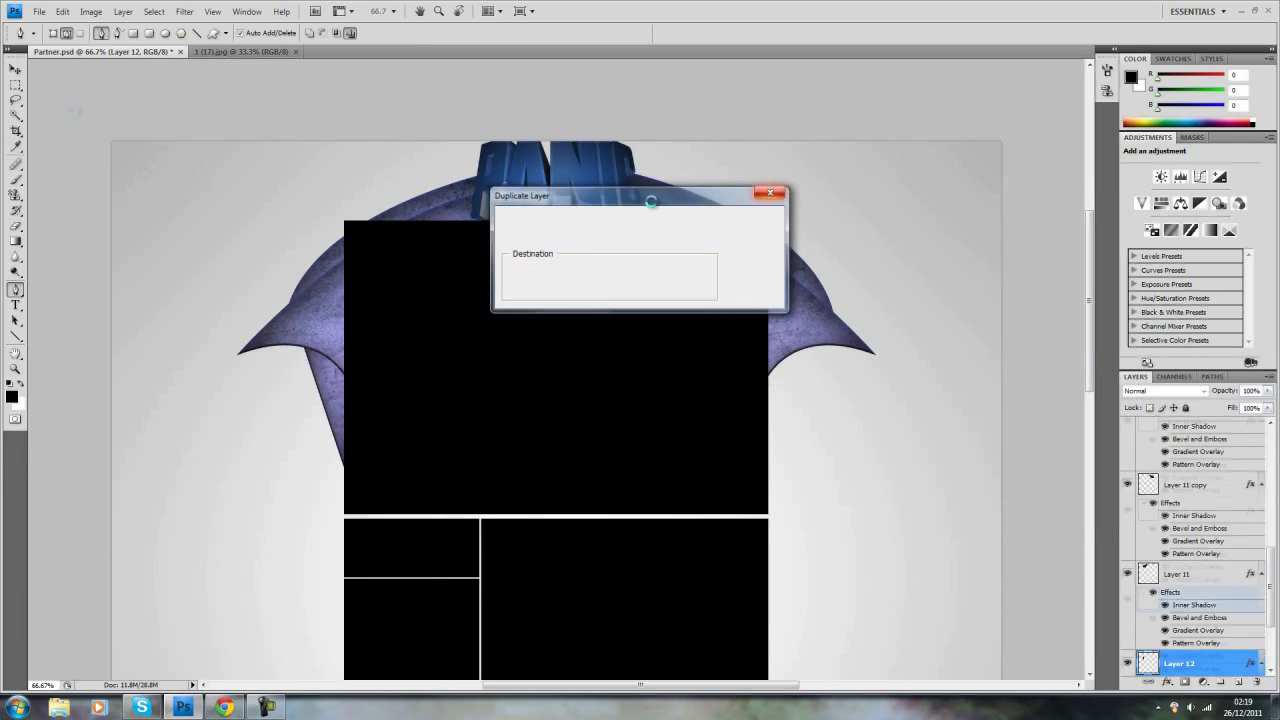
left_click(15, 70)
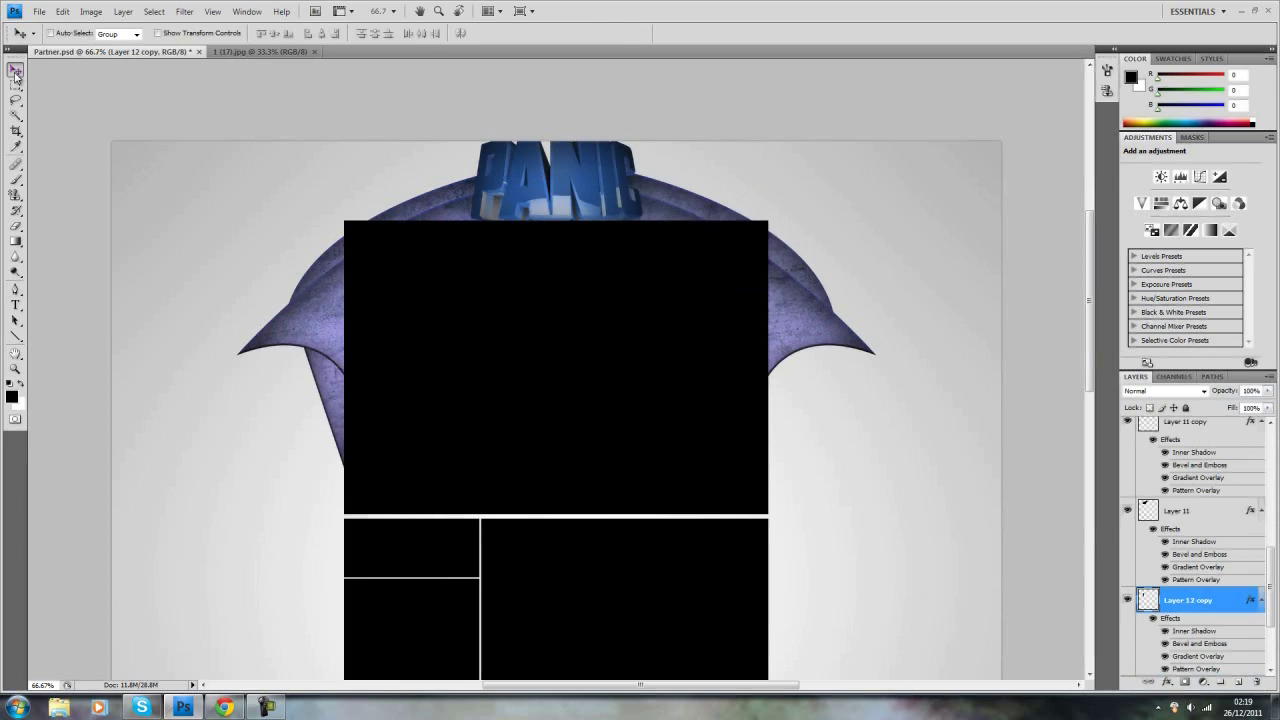
key("ctrl+t")
right_click(357, 454)
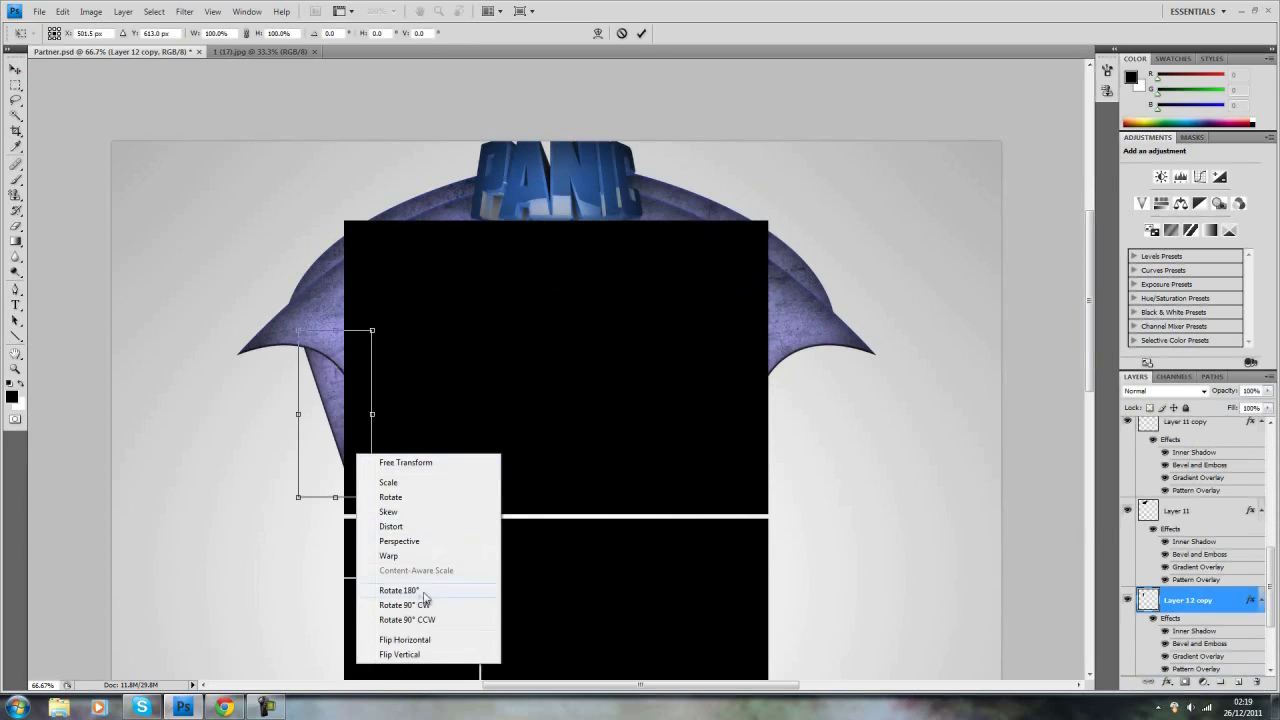
left_click(408, 639)
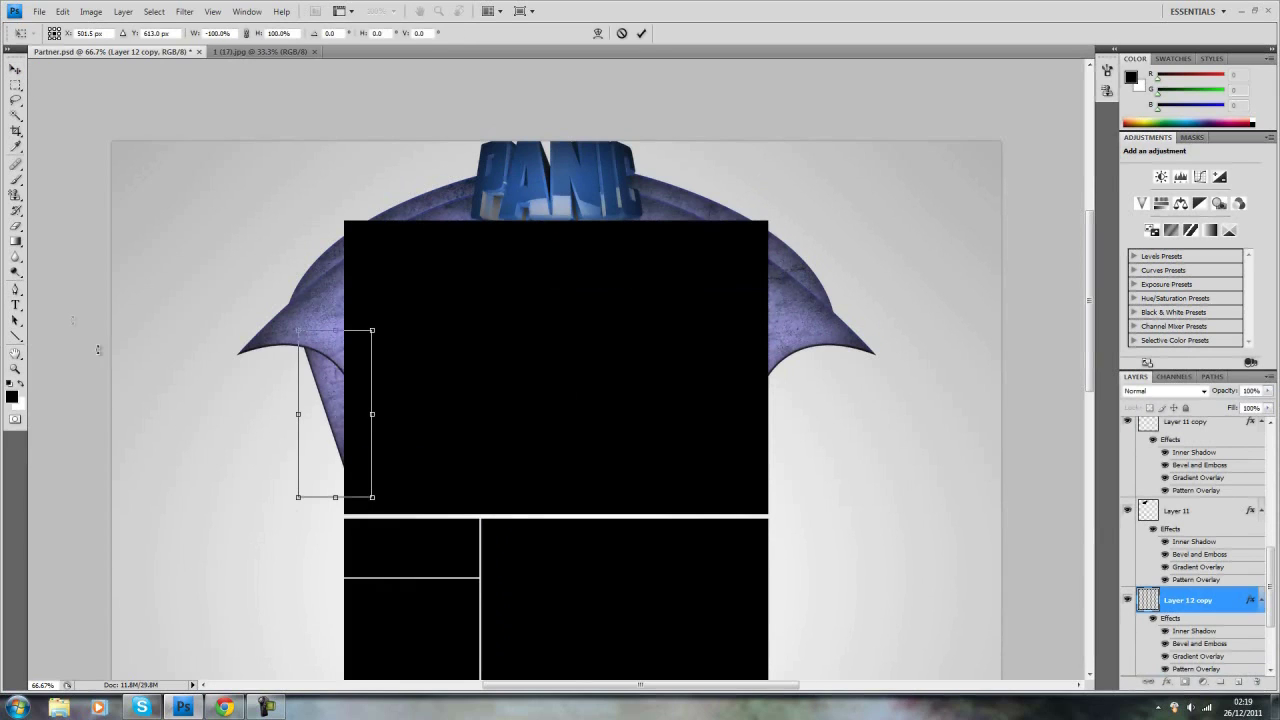
left_click(15, 72)
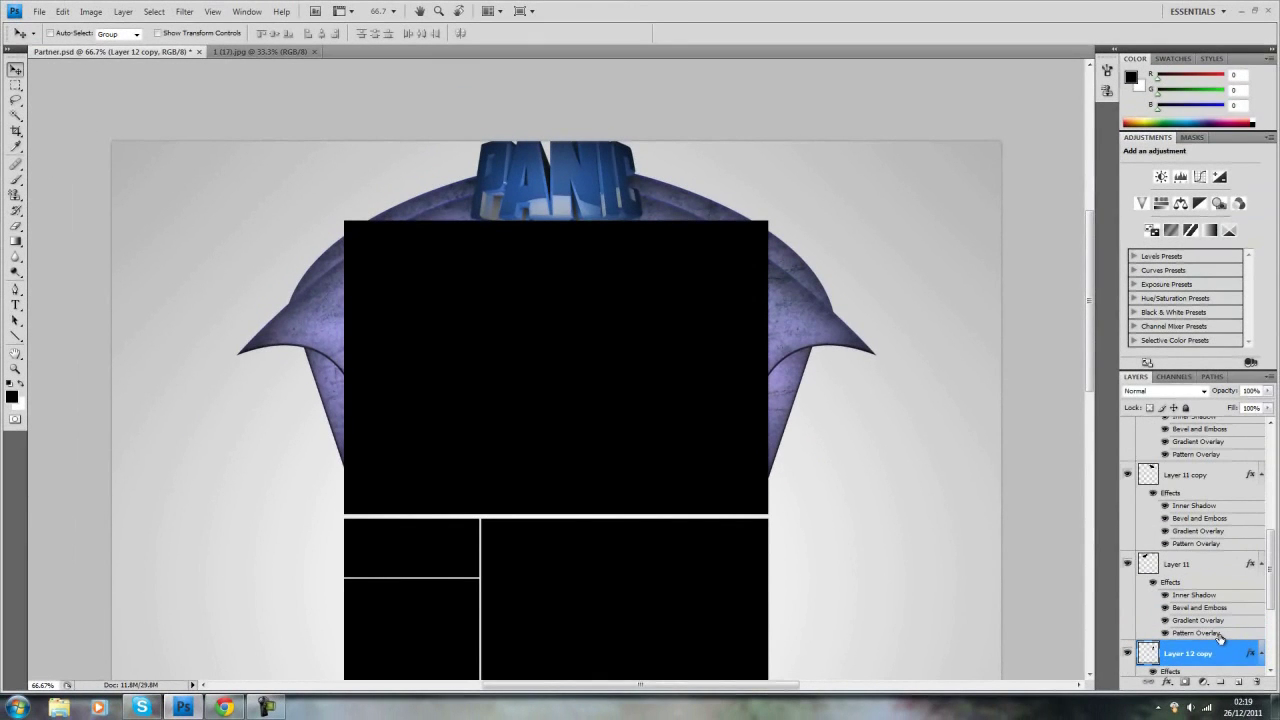
scroll(1219, 638, "up", 1)
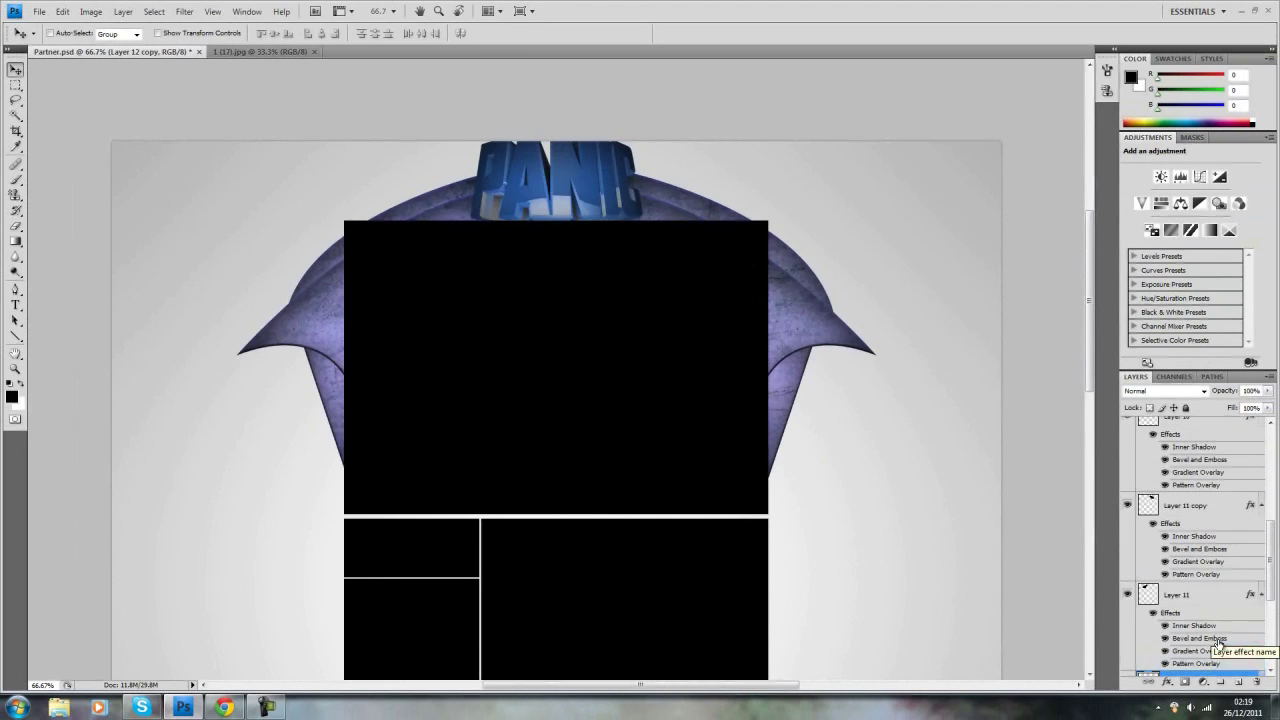
- Toggle Layer 11 and Layer 10 visibility to identify the left wing parts
left_click(1180, 595)
left_click(1128, 597)
left_click(1128, 597)
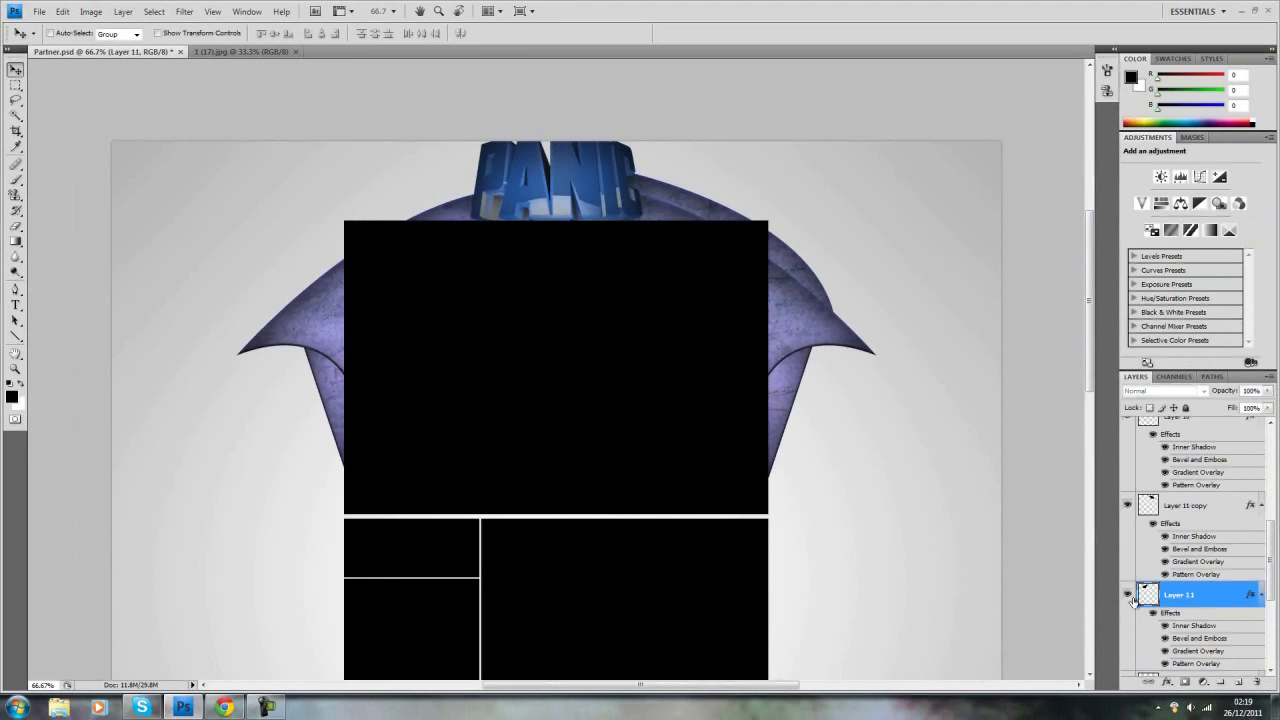
scroll(1141, 600, "up", 4)
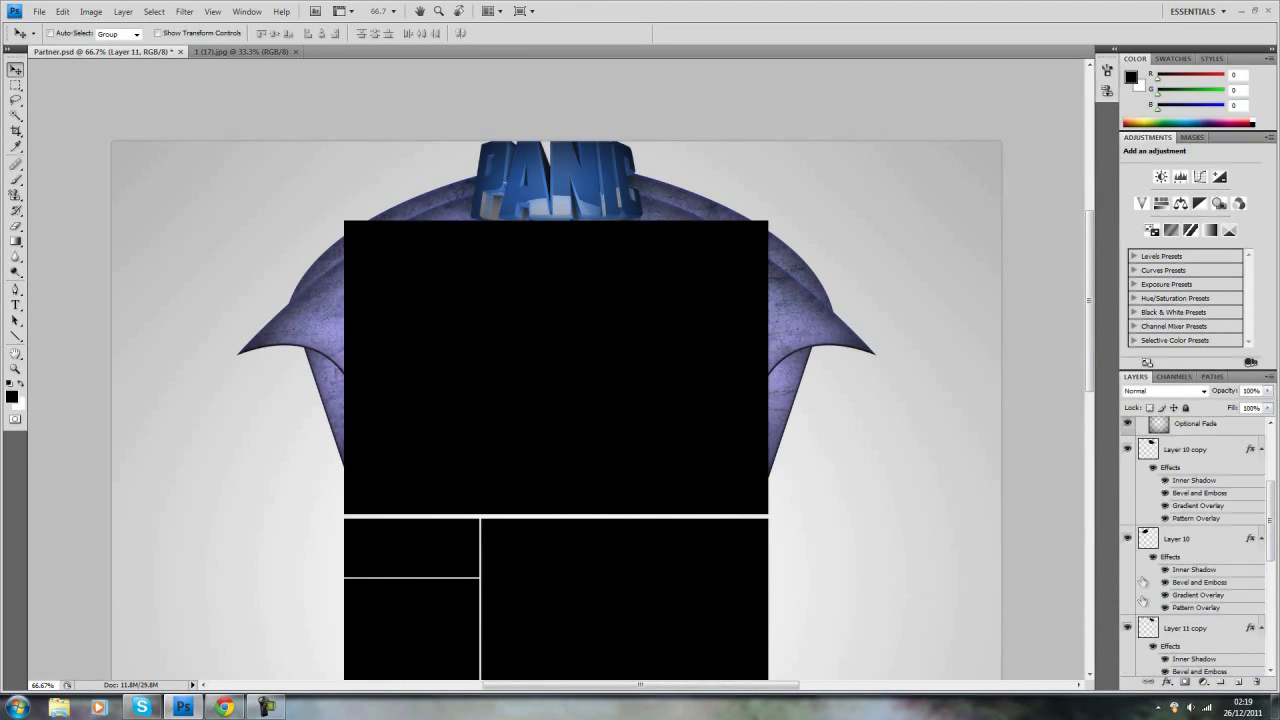
left_click(1198, 541)
left_click(1129, 540)
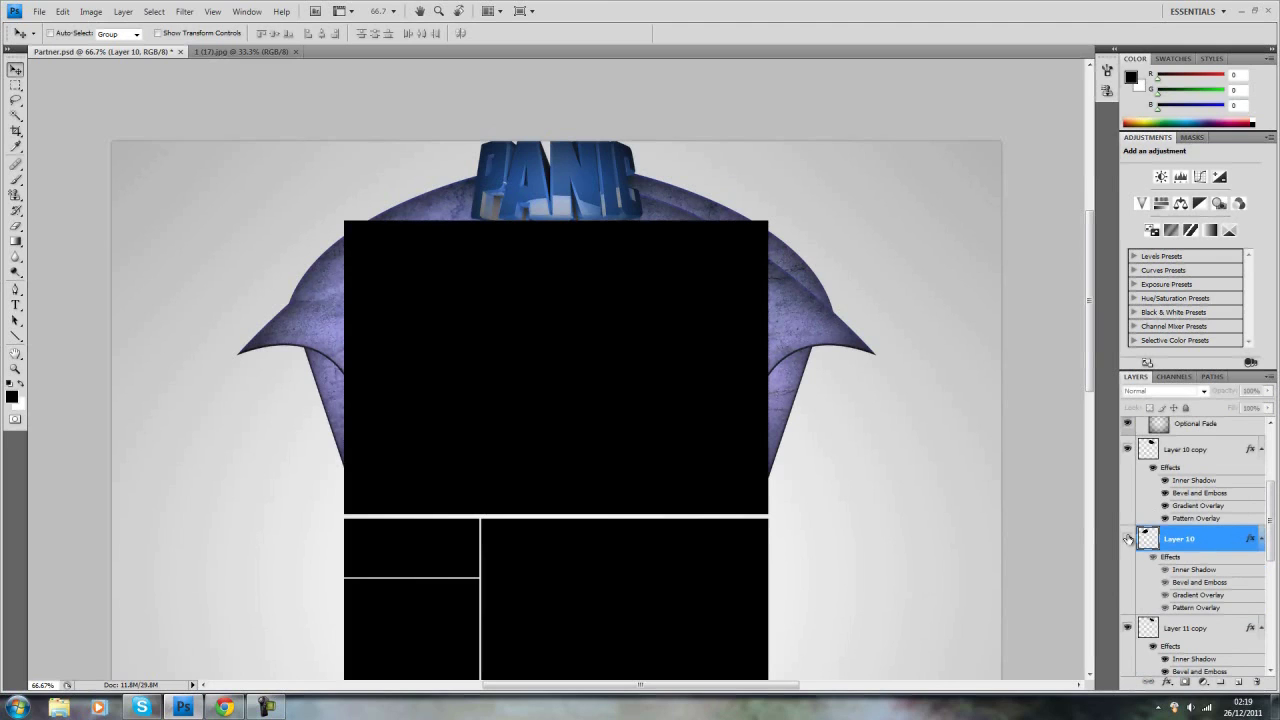
left_click(1128, 540)
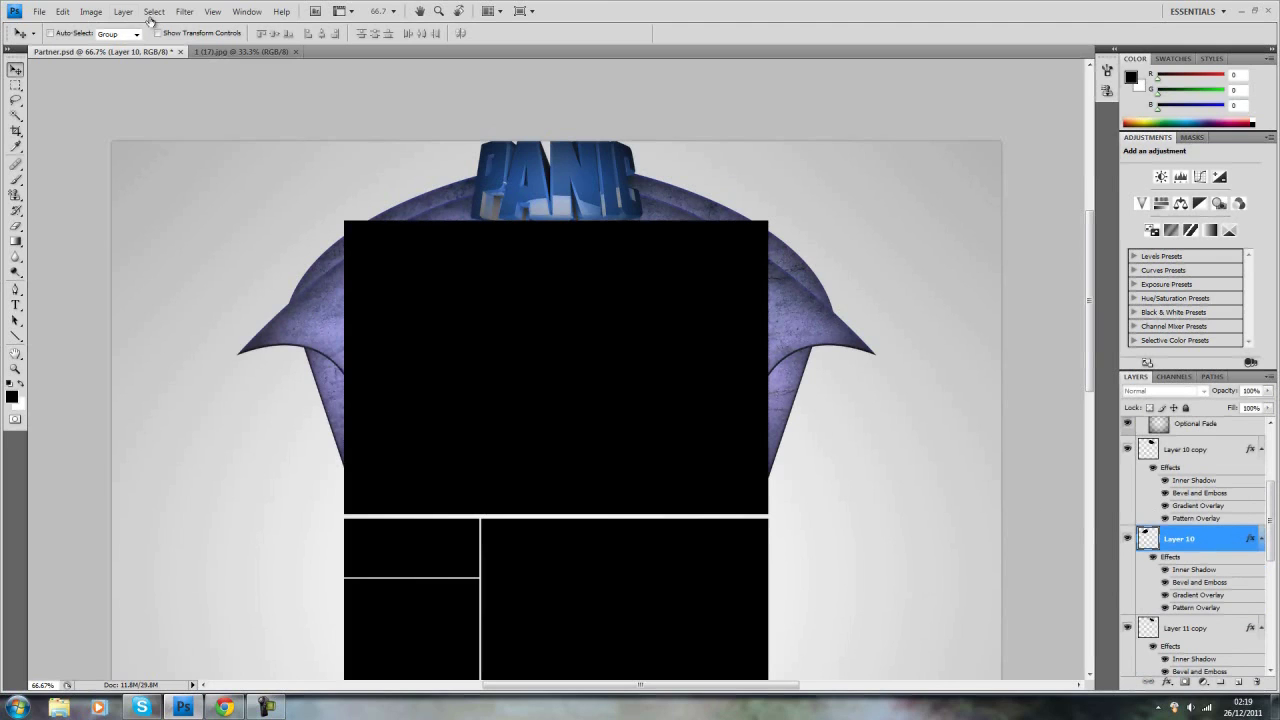
- Create a new blank Layer 13 above Layer 10
left_click(123, 11)
mouse_move(172, 32)
left_click(294, 27)
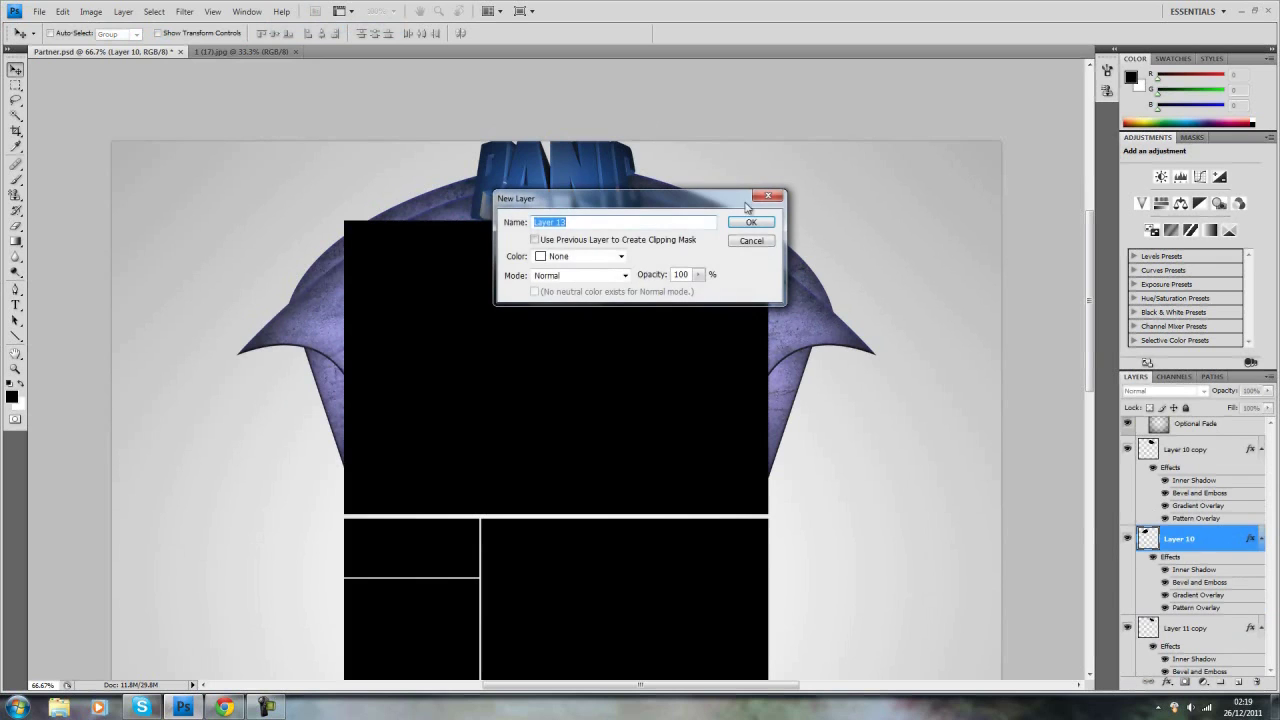
left_click(748, 226)
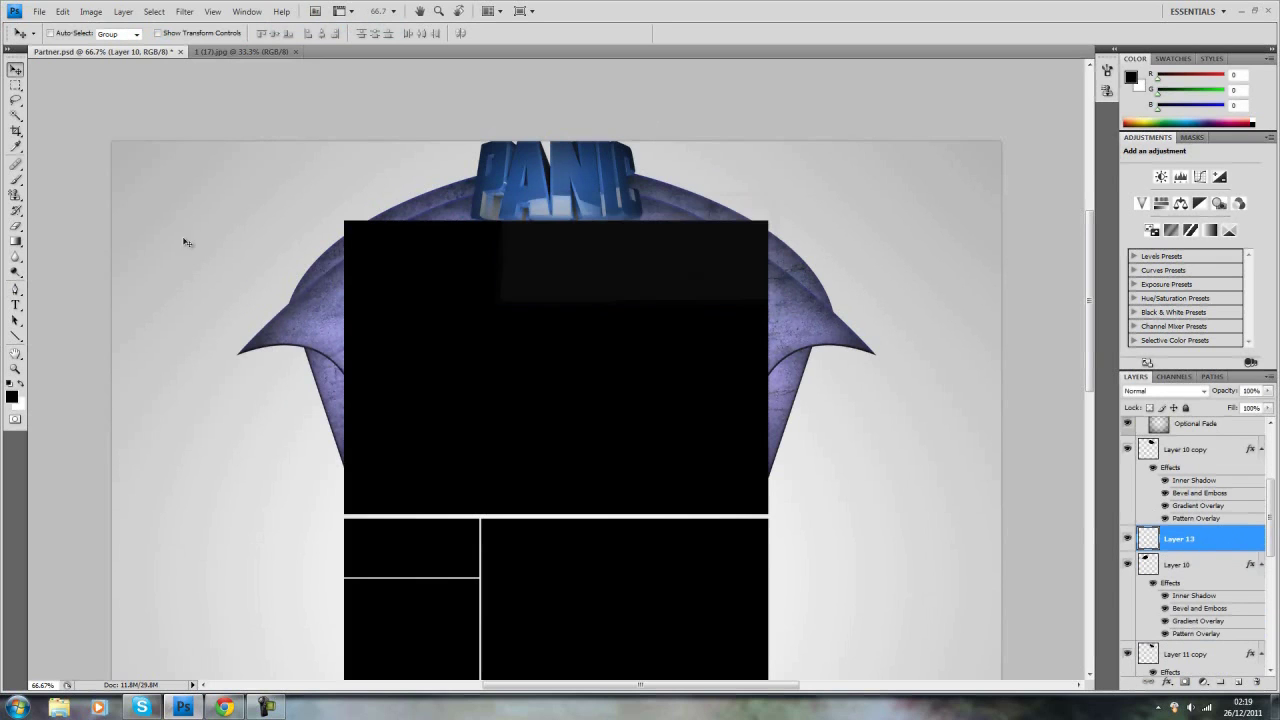
- Set the foreground colour to white before filling the wing path
left_click(15, 292)
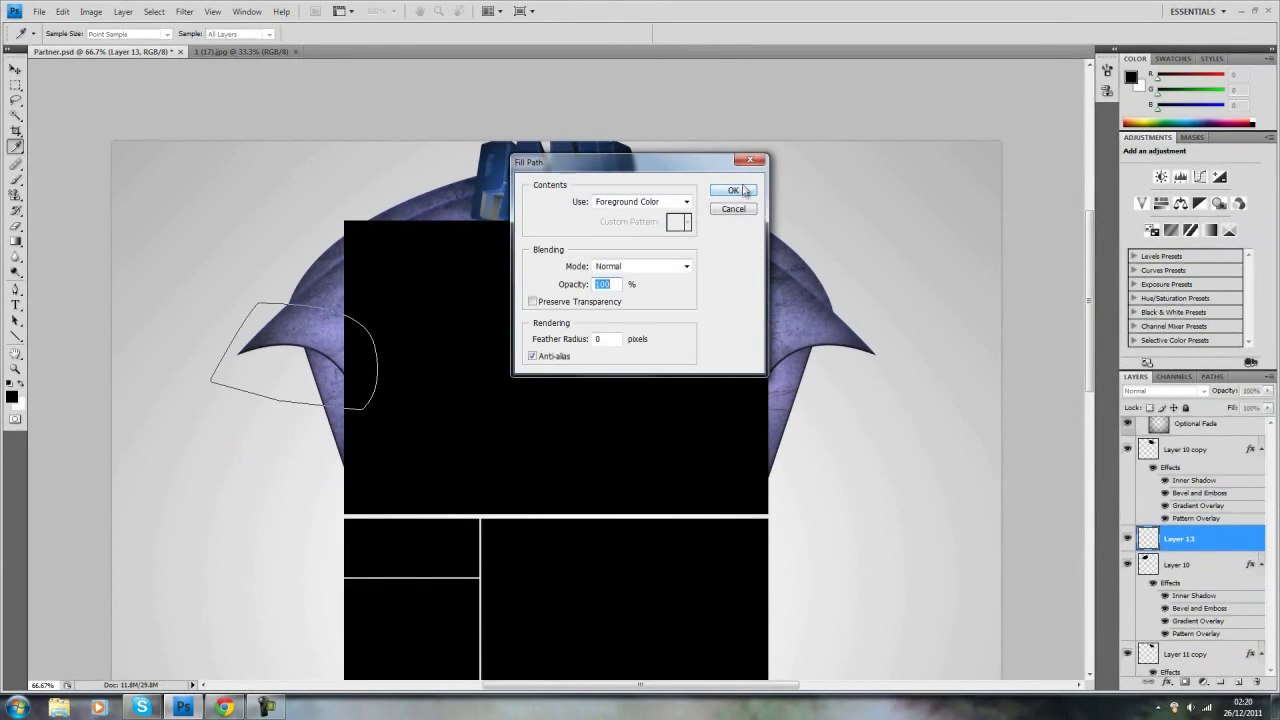
left_click(737, 218)
left_click(12, 396)
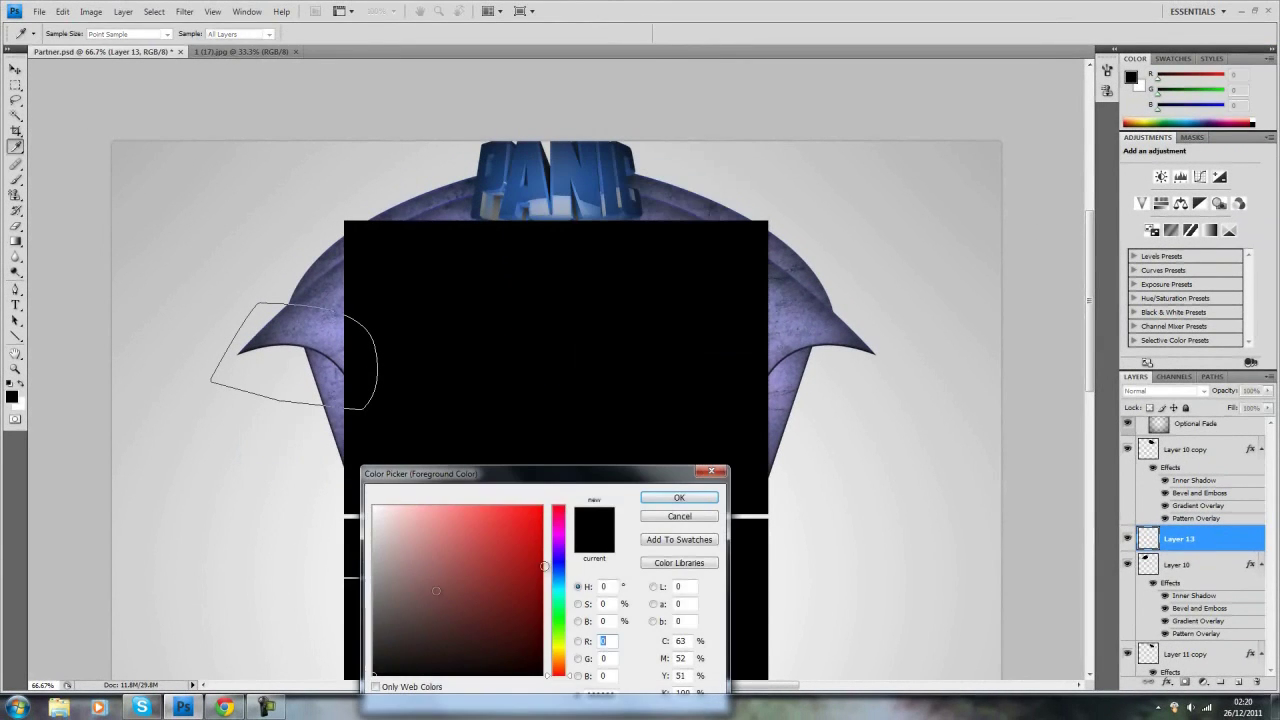
left_click(300, 427)
left_click(679, 498)
- Fill the Pen path over the left wing with white, then delete the path
key("p")
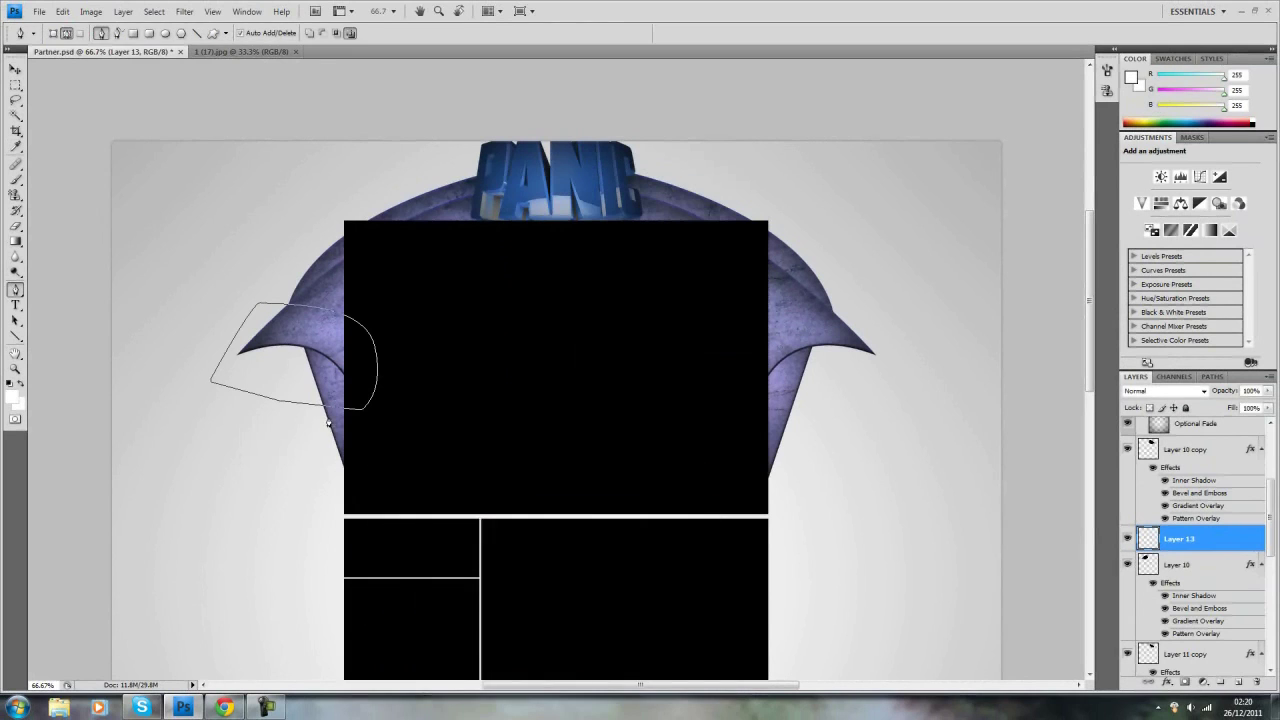
right_click(331, 420)
left_click(370, 495)
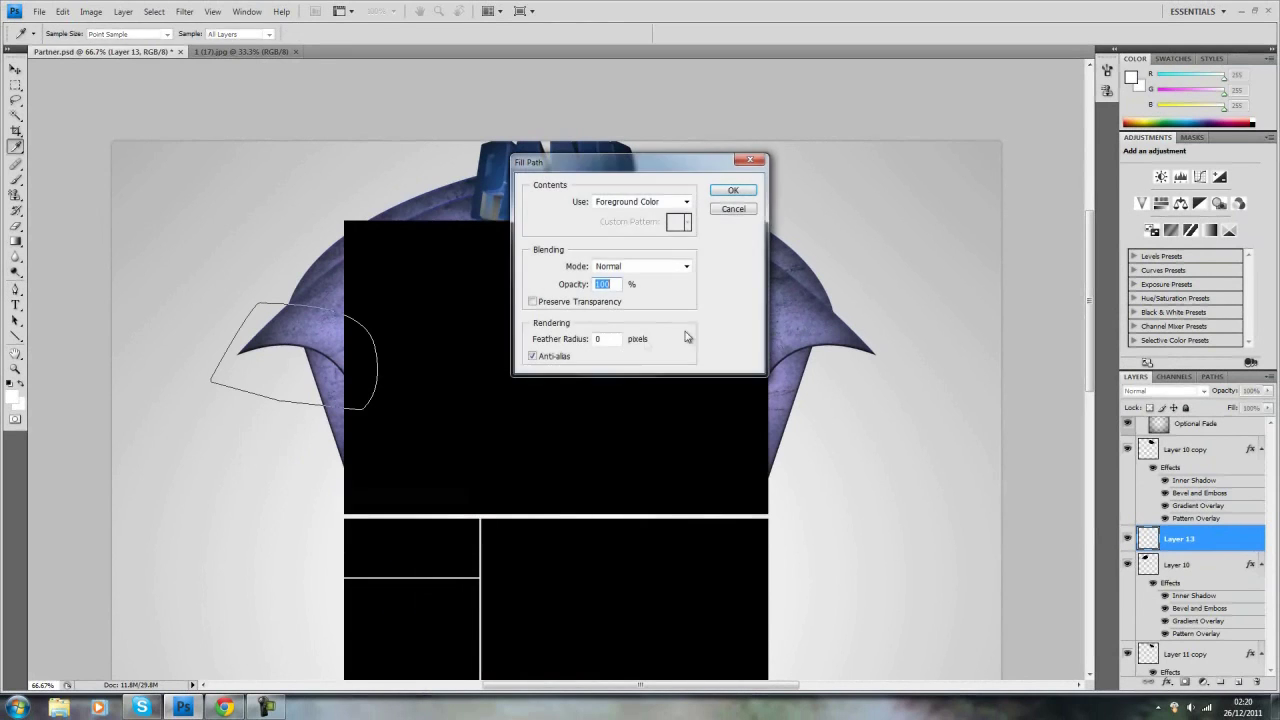
left_click(720, 199)
right_click(280, 432)
left_click(322, 456)
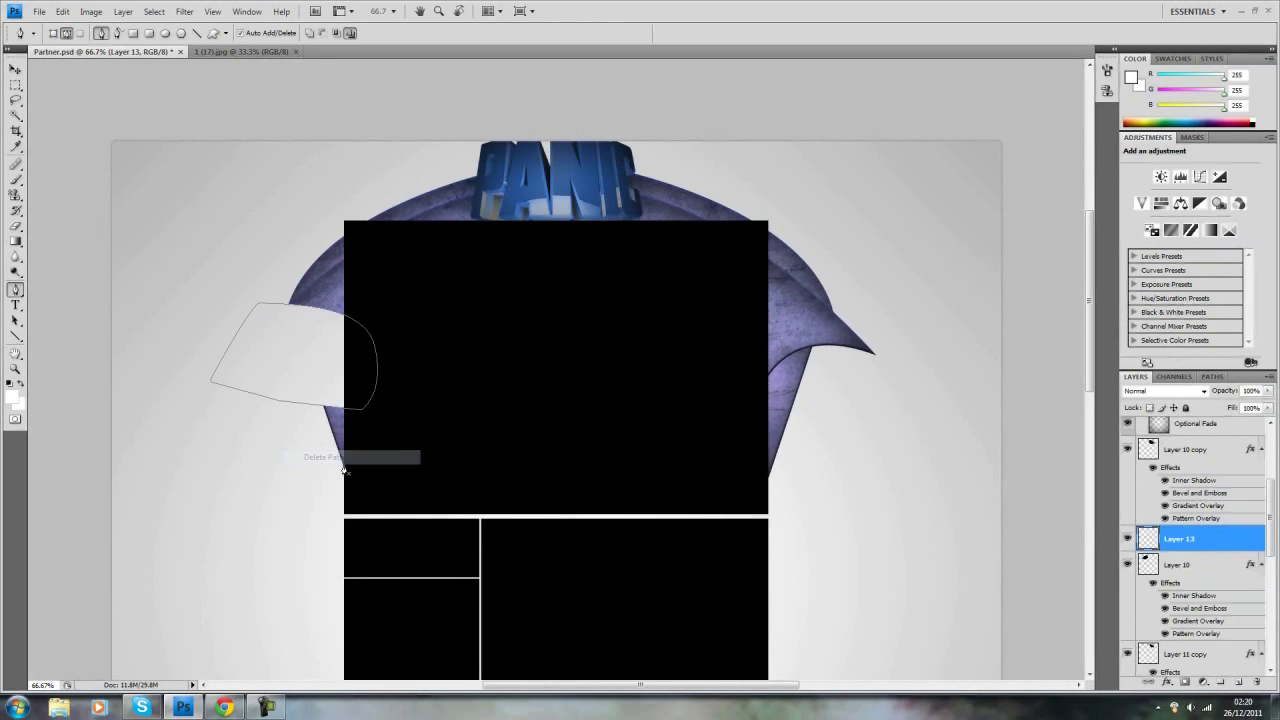
right_click(1210, 539)
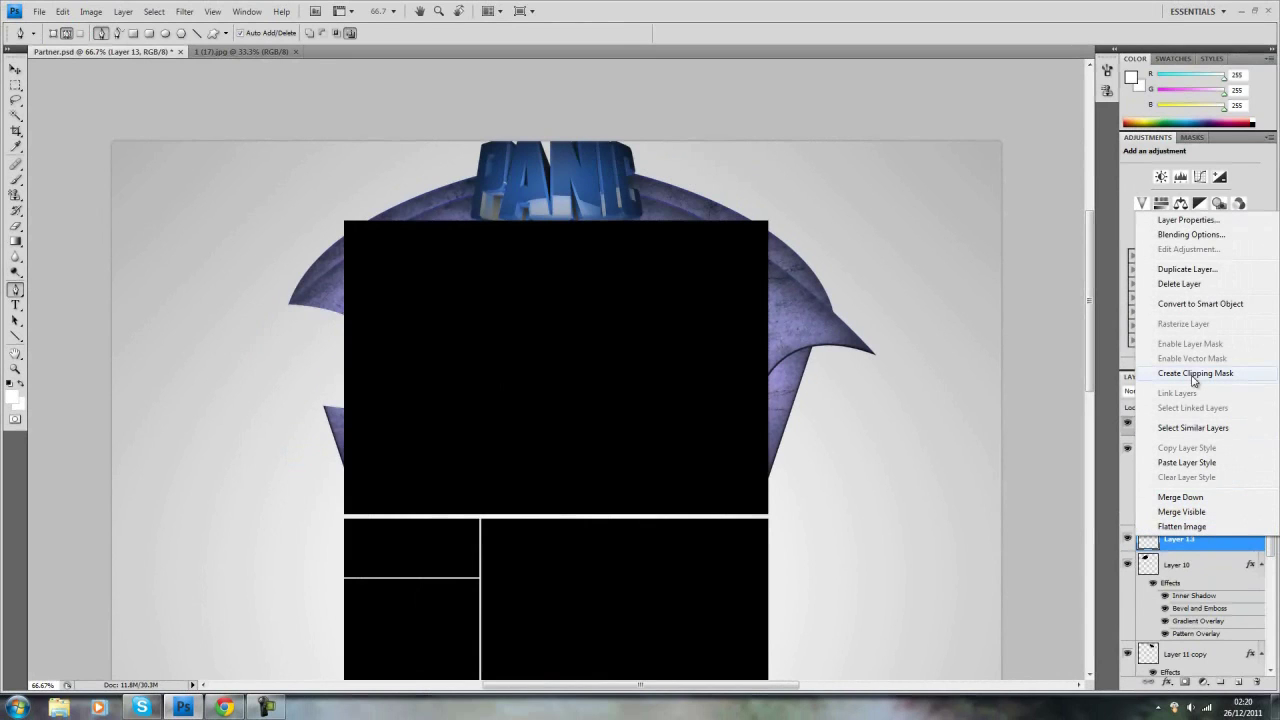
- Try clipping Layer 13, undo the clip, and hide the white Layer 13
left_click(1193, 376)
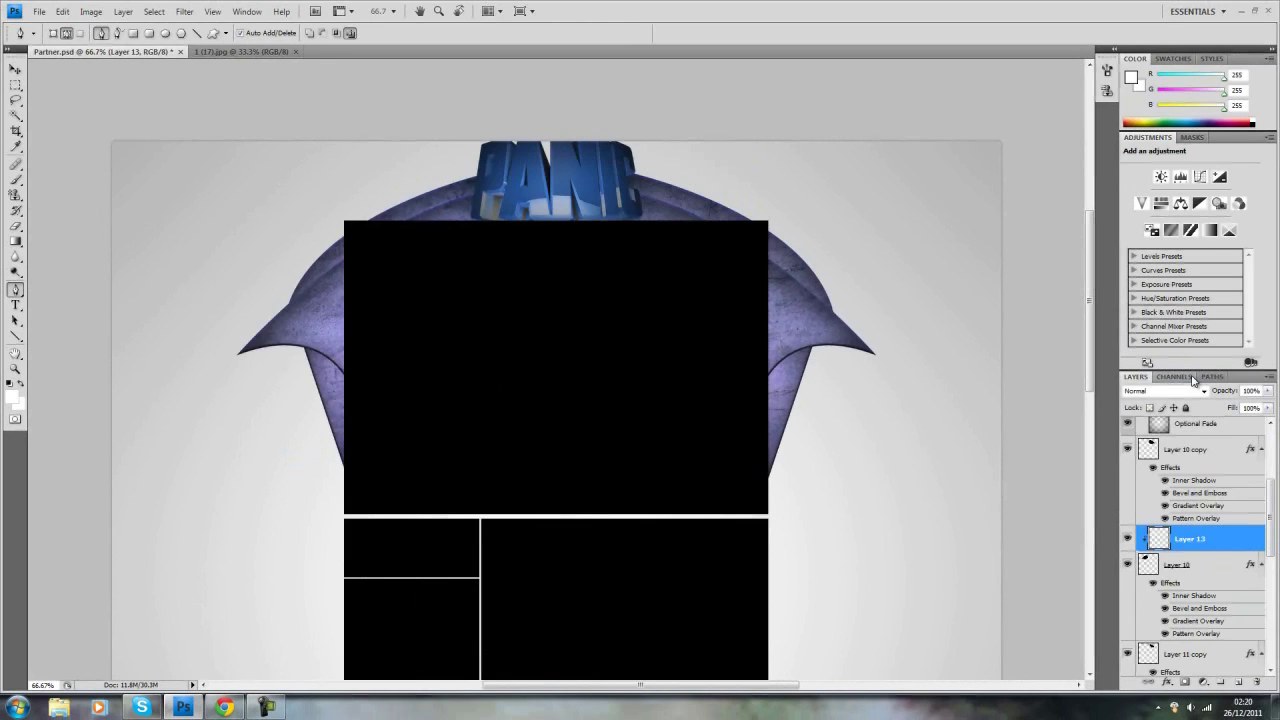
key("ctrl+alt+g")
left_click(1216, 568)
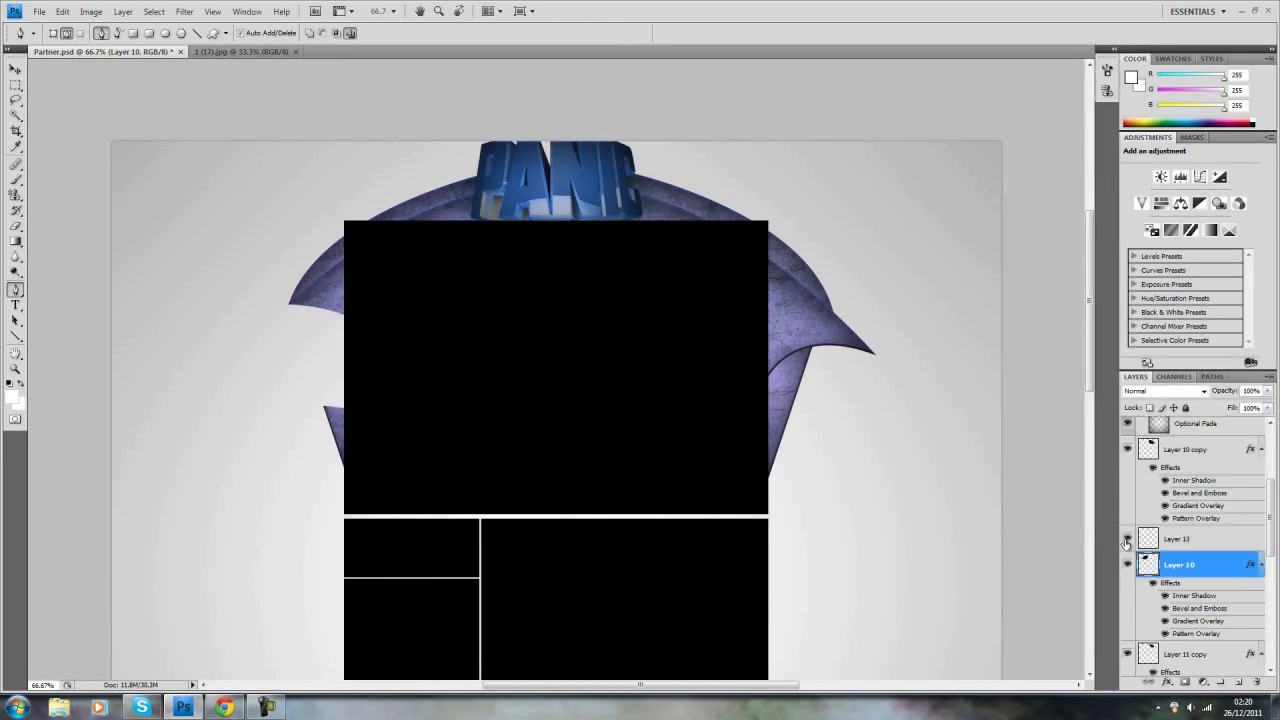
left_click(1127, 540)
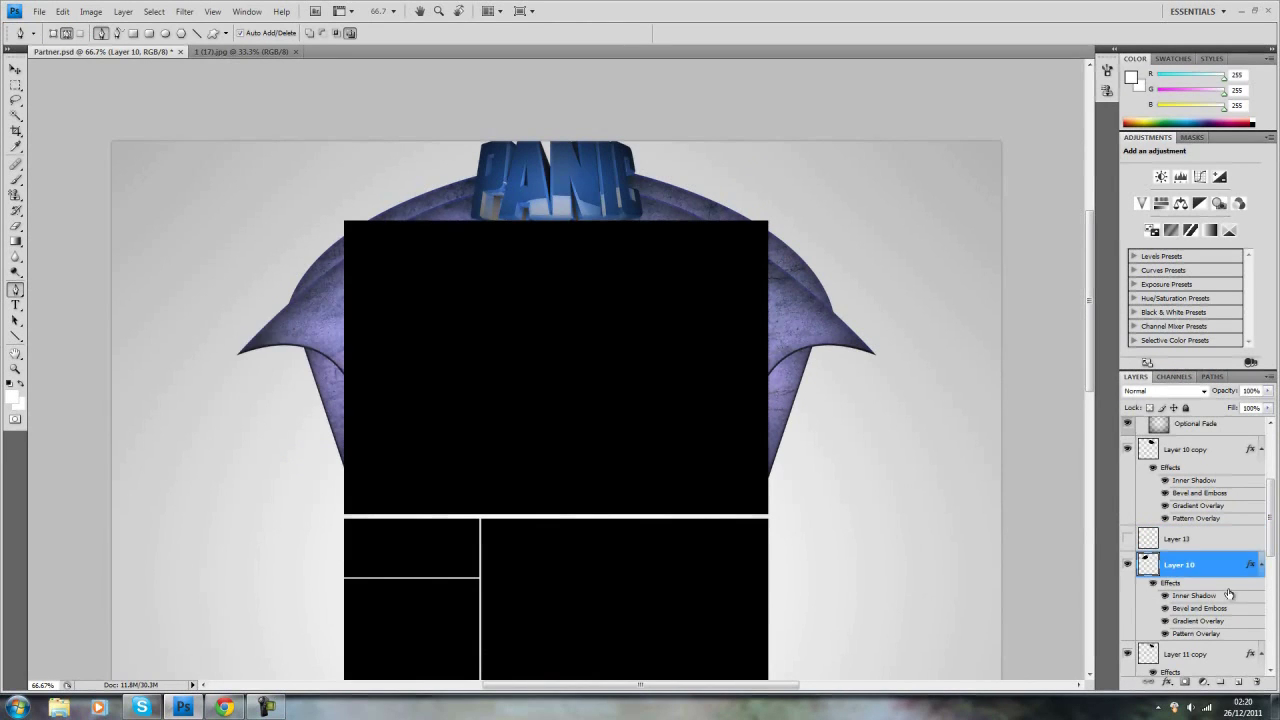
- Merge Layer 10 into a new blank Layer 14 and clip Layer 13 onto it
left_click(125, 12)
mouse_move(130, 30)
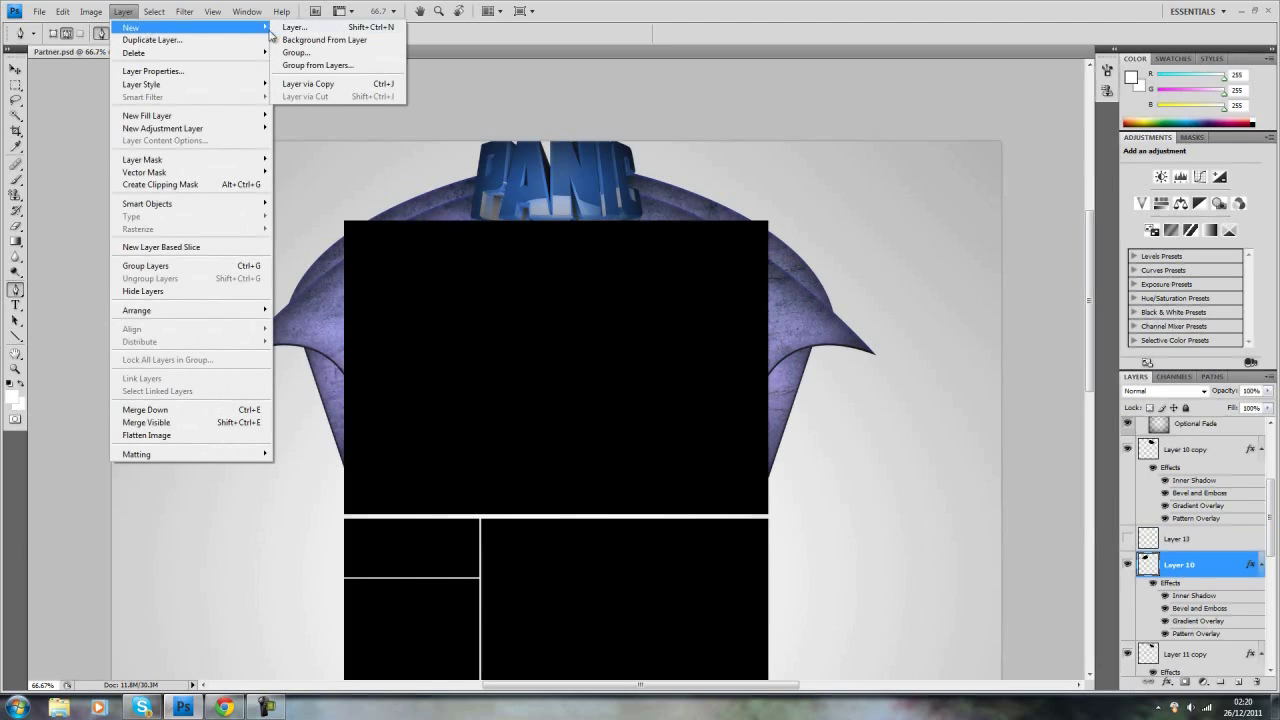
left_click(293, 27)
left_click(751, 219)
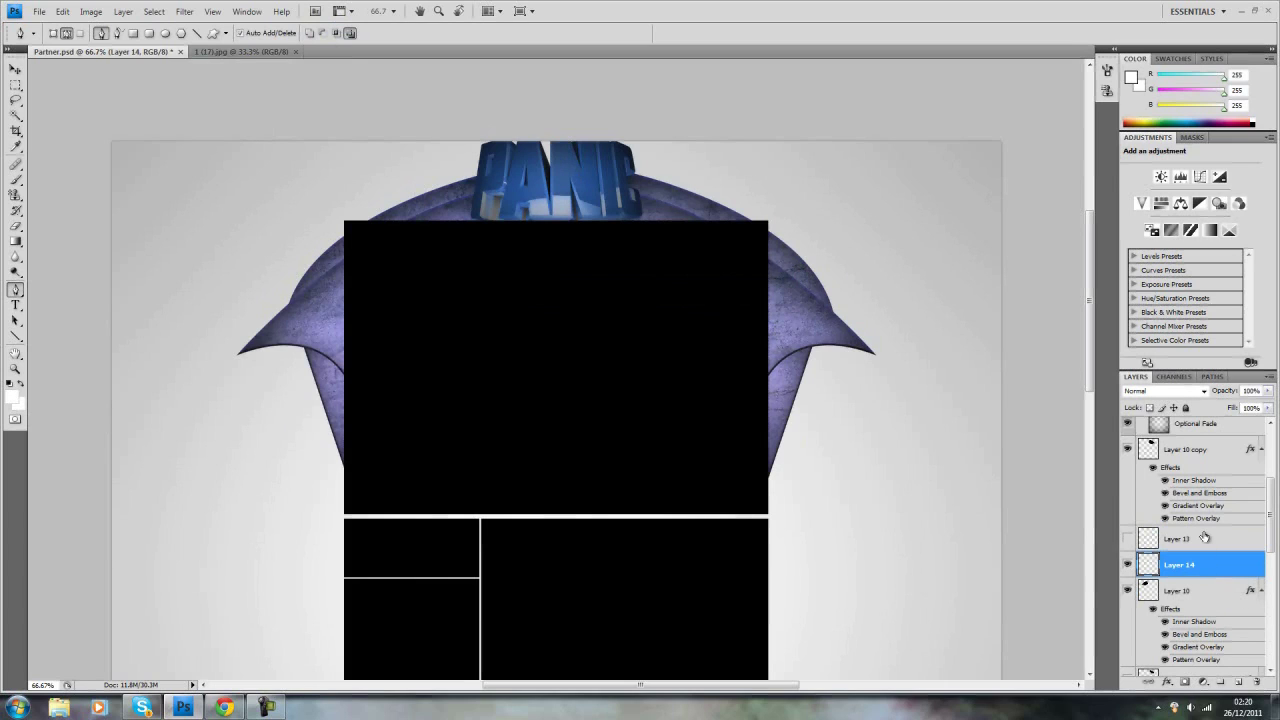
left_click(1200, 597, "shift")
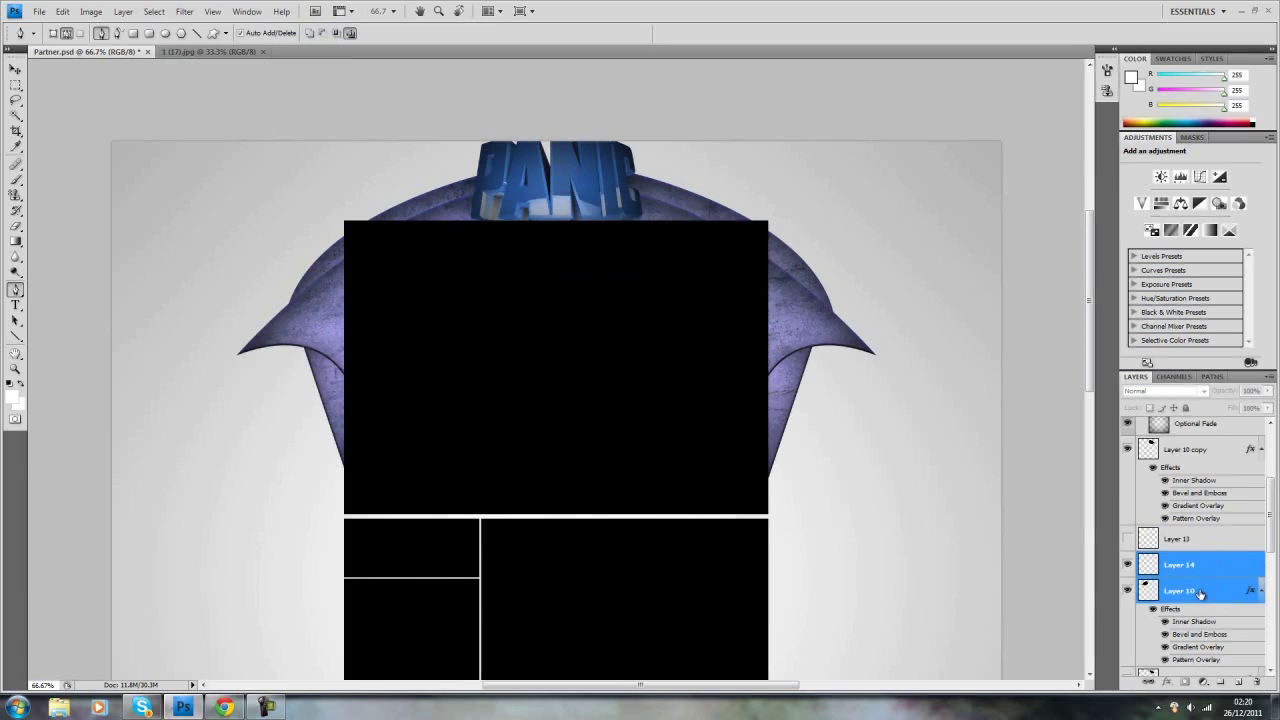
right_click(1203, 563)
left_click(1197, 527)
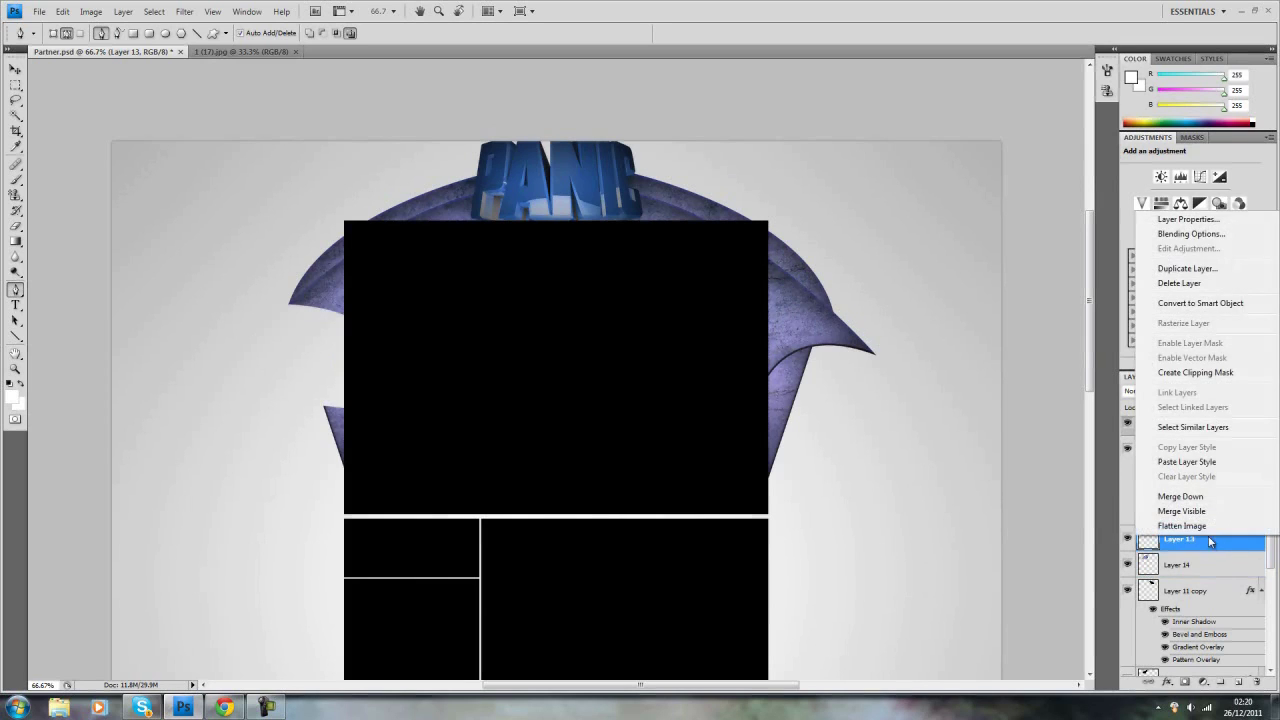
left_click(1178, 372)
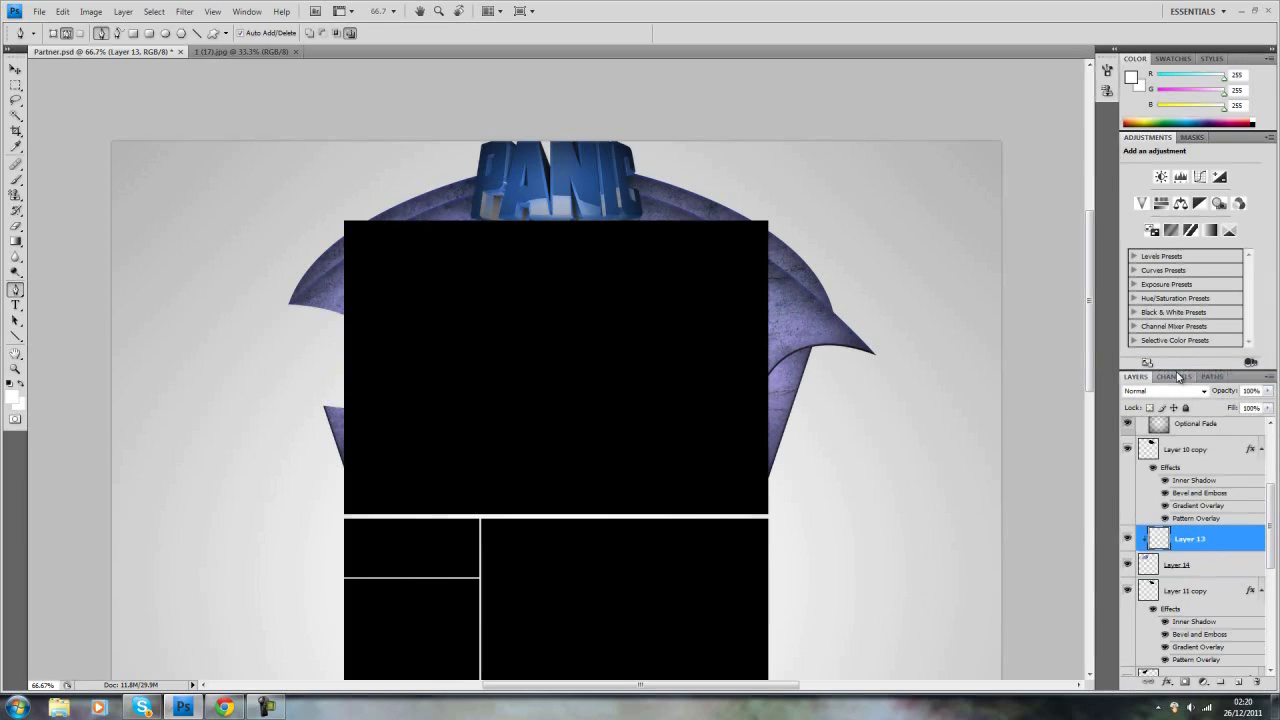
- Set Layer 13's opacity to 26% in Blending Options, ending with the Move tool active
double_click(1234, 541)
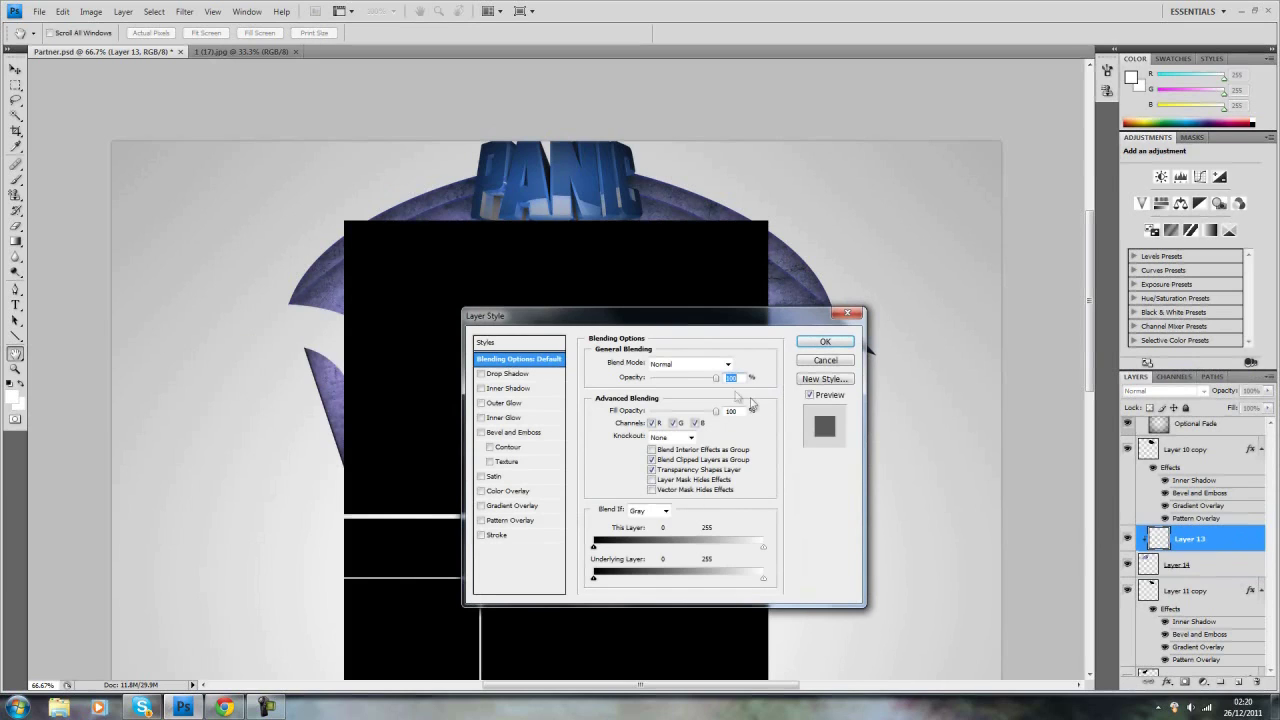
left_click_drag(685, 384, 666, 383)
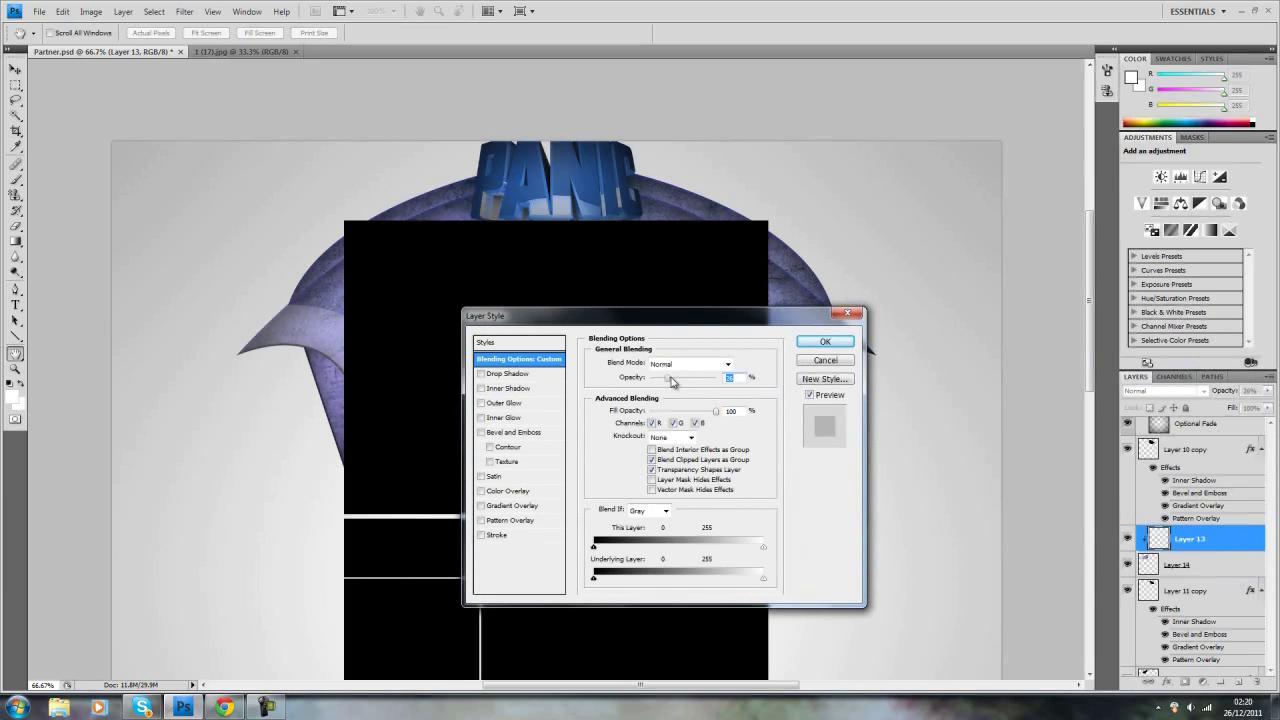
left_click(810, 345)
left_click(15, 256)
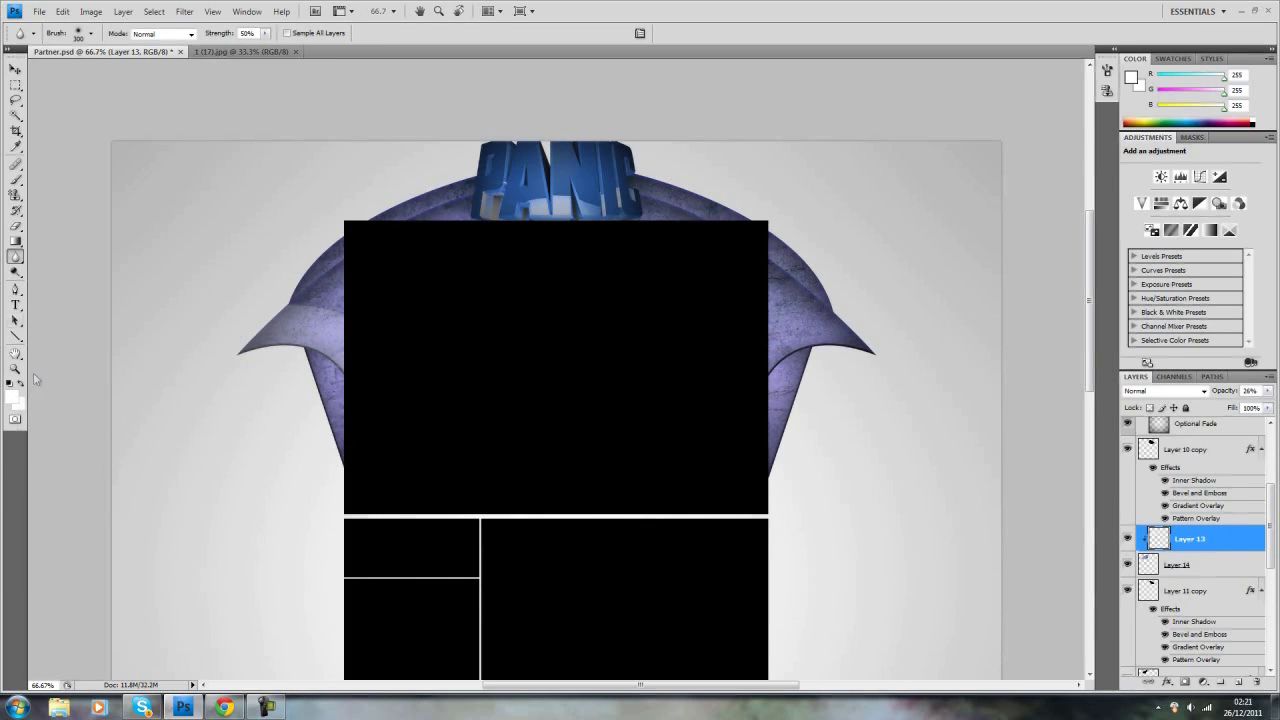
left_click(16, 70)
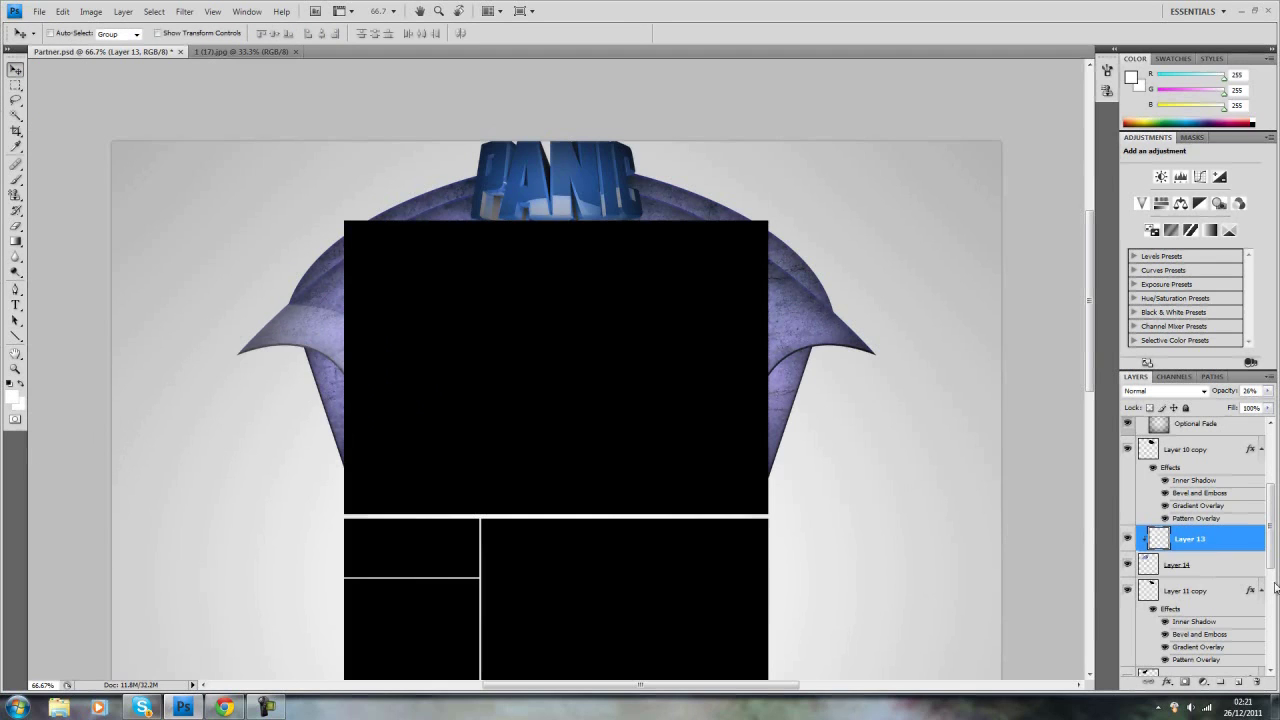
- Duplicate Layer 13, move the copy above Layer 10 copy, and clip it there
right_click(1236, 538)
left_click(1187, 264)
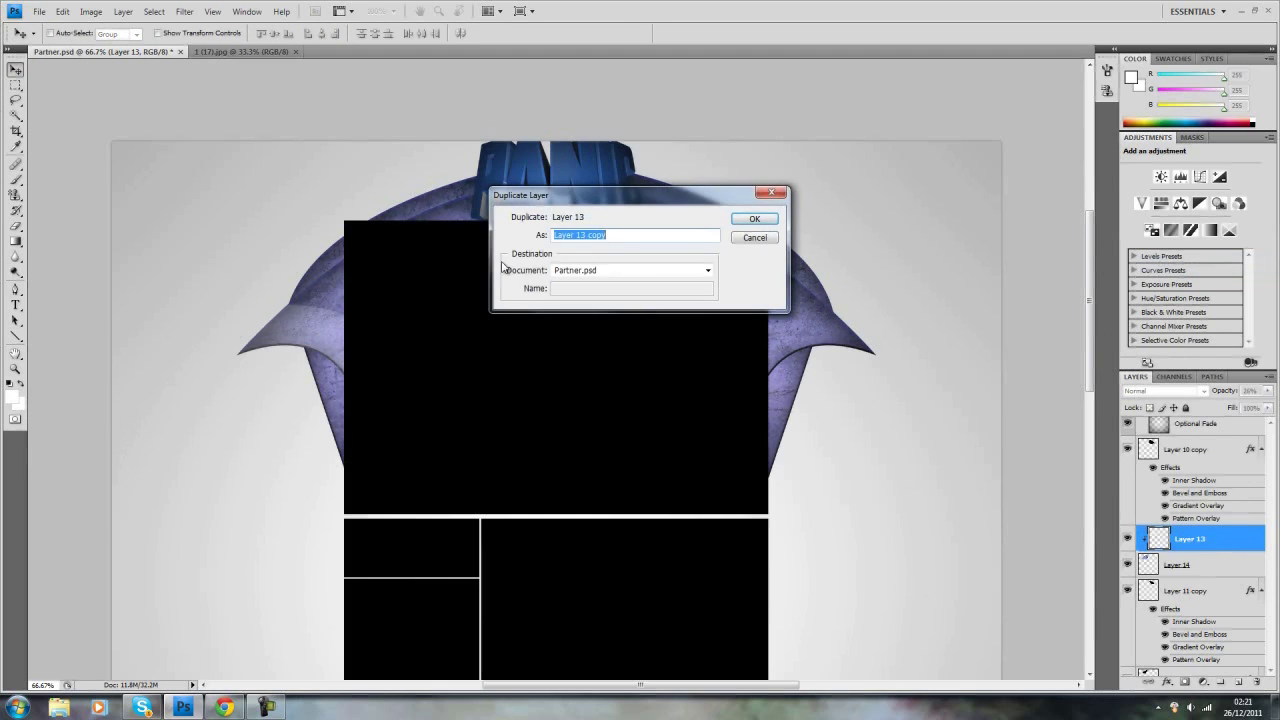
left_click(757, 217)
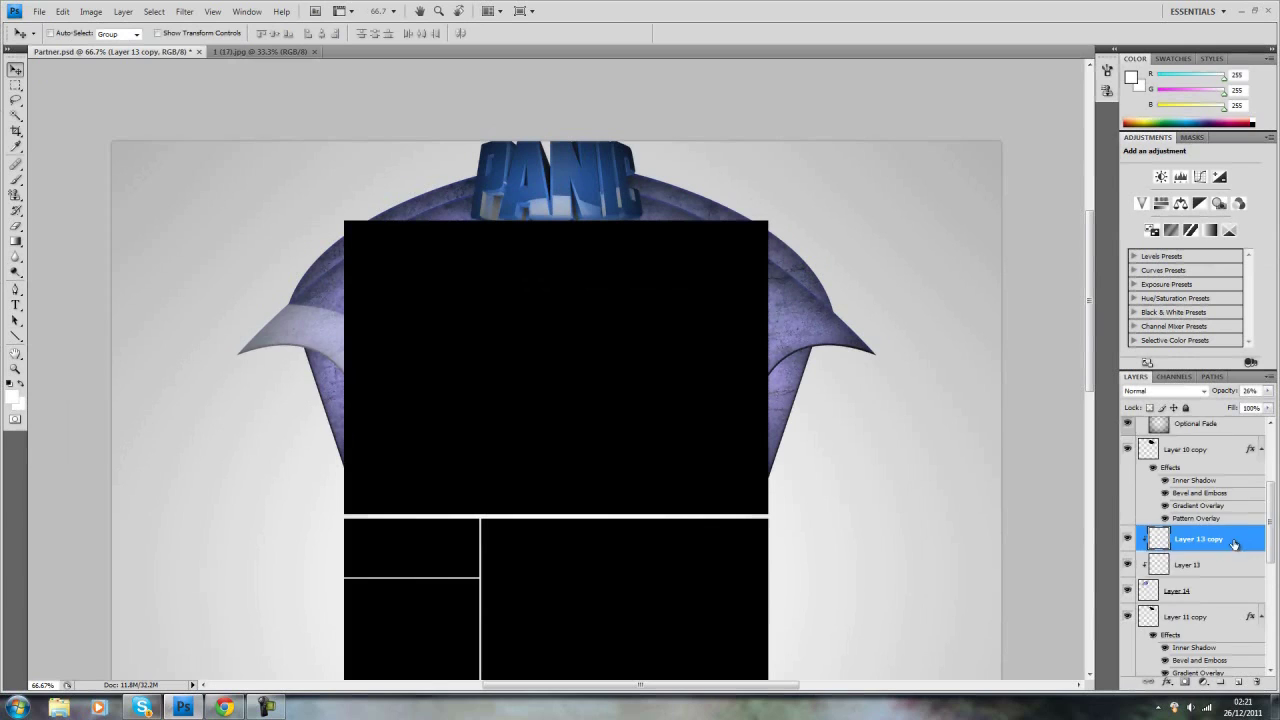
left_click_drag(1237, 556, 1213, 470)
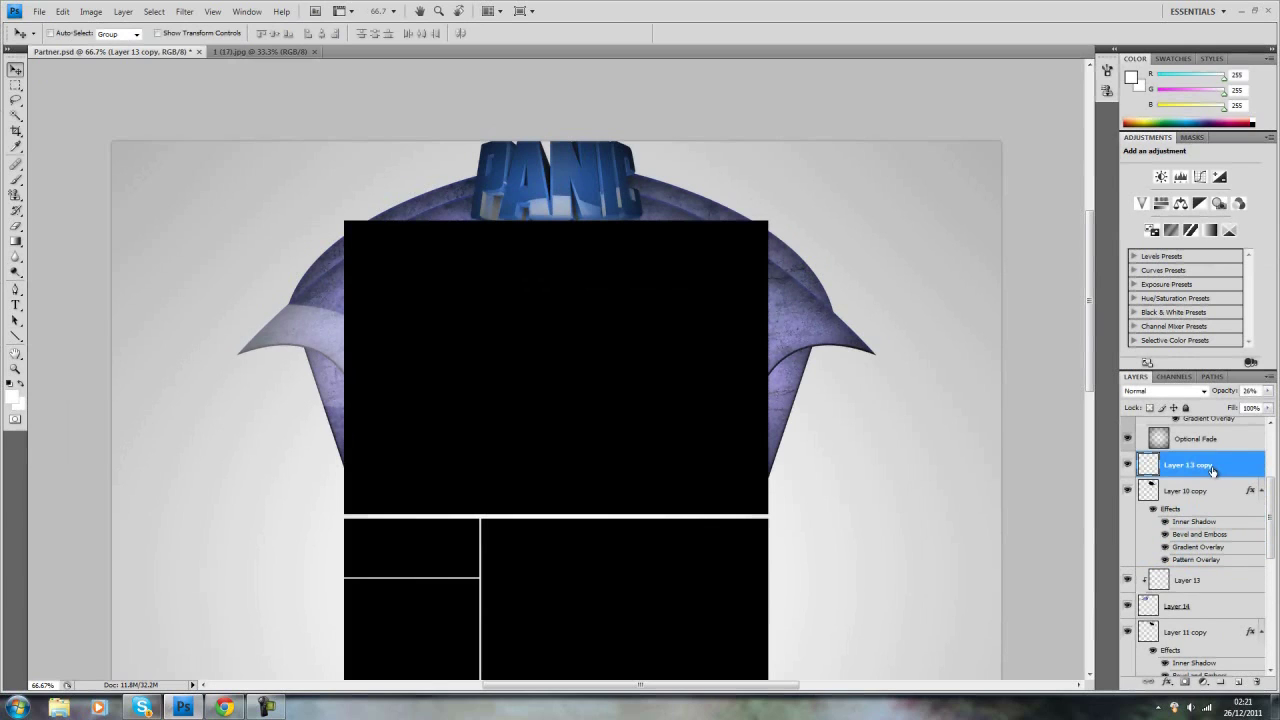
right_click(1216, 472)
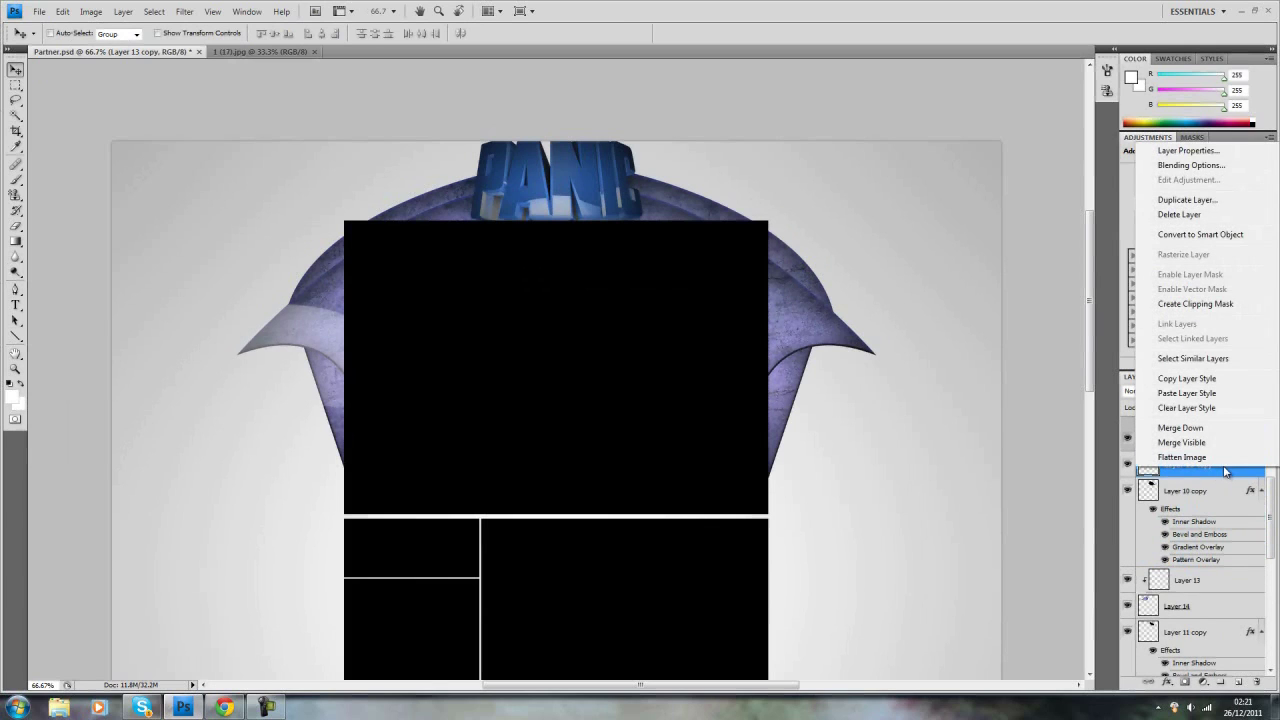
left_click(1205, 306)
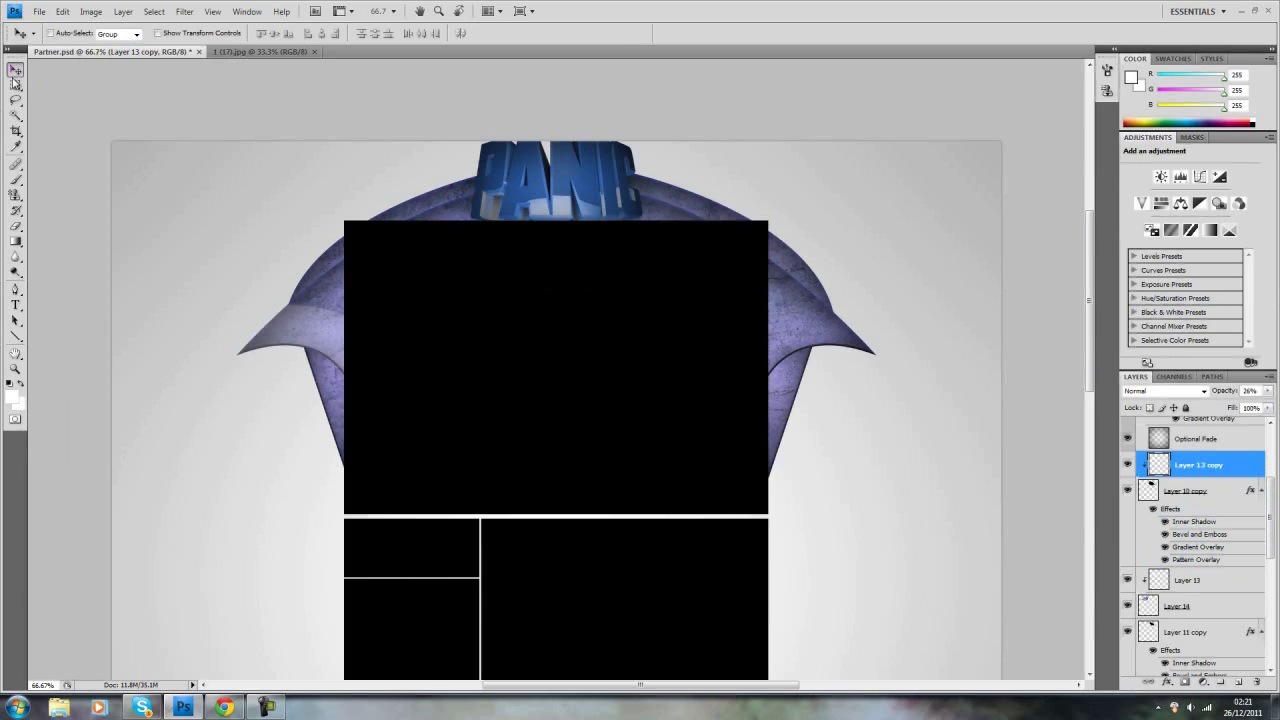
- Flip Layer 13 copy horizontally, release its clipping mask, and nudge it down onto the right wing
key("ctrl+t")
right_click(258, 348)
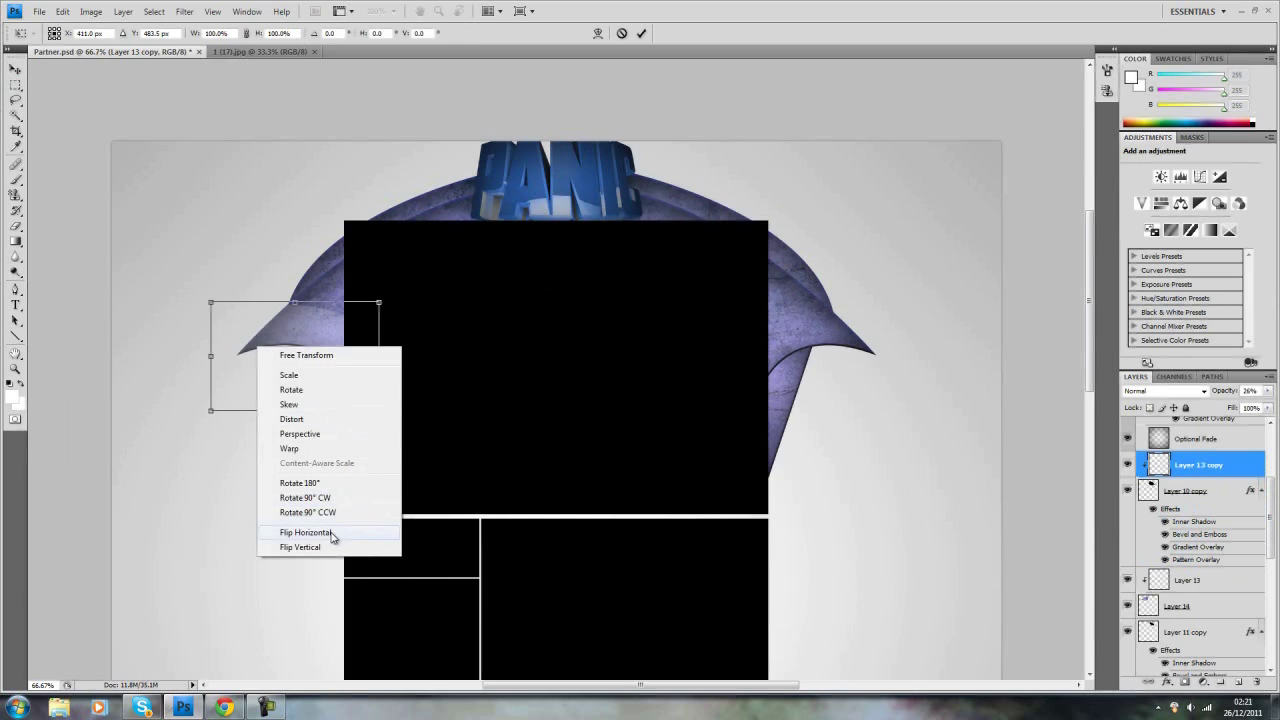
left_click(330, 533)
left_click(15, 70)
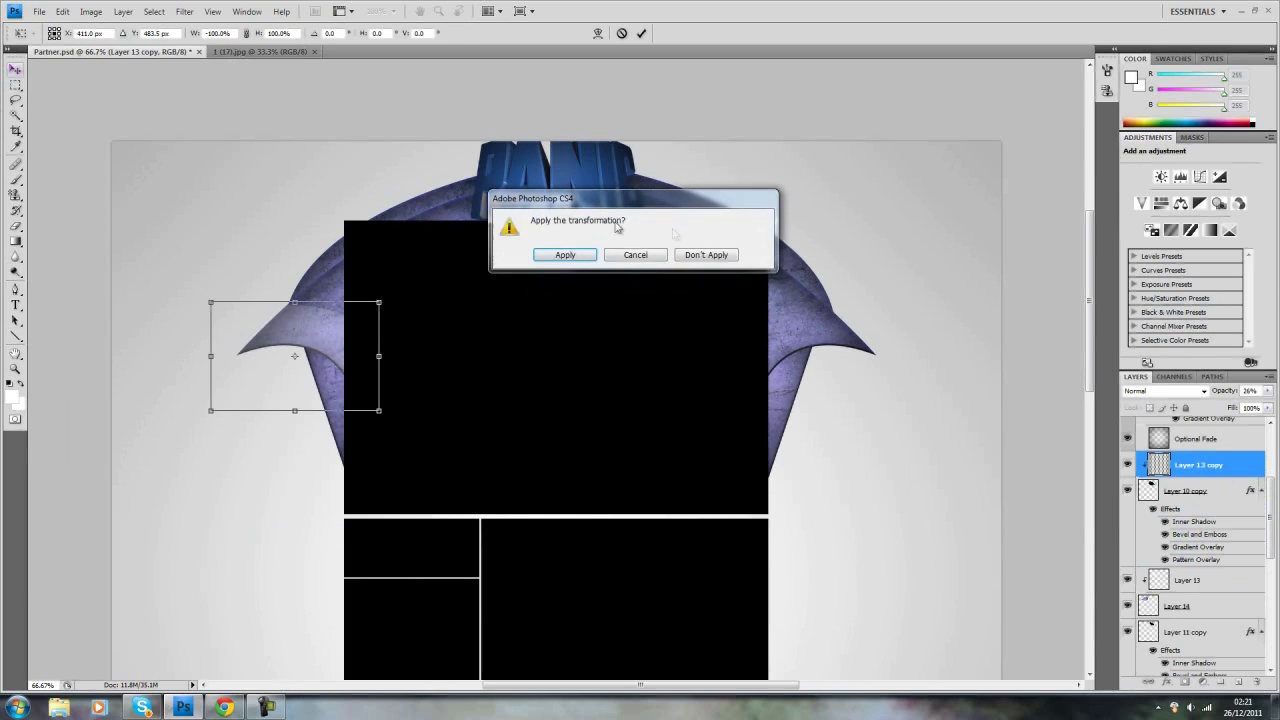
left_click(563, 251)
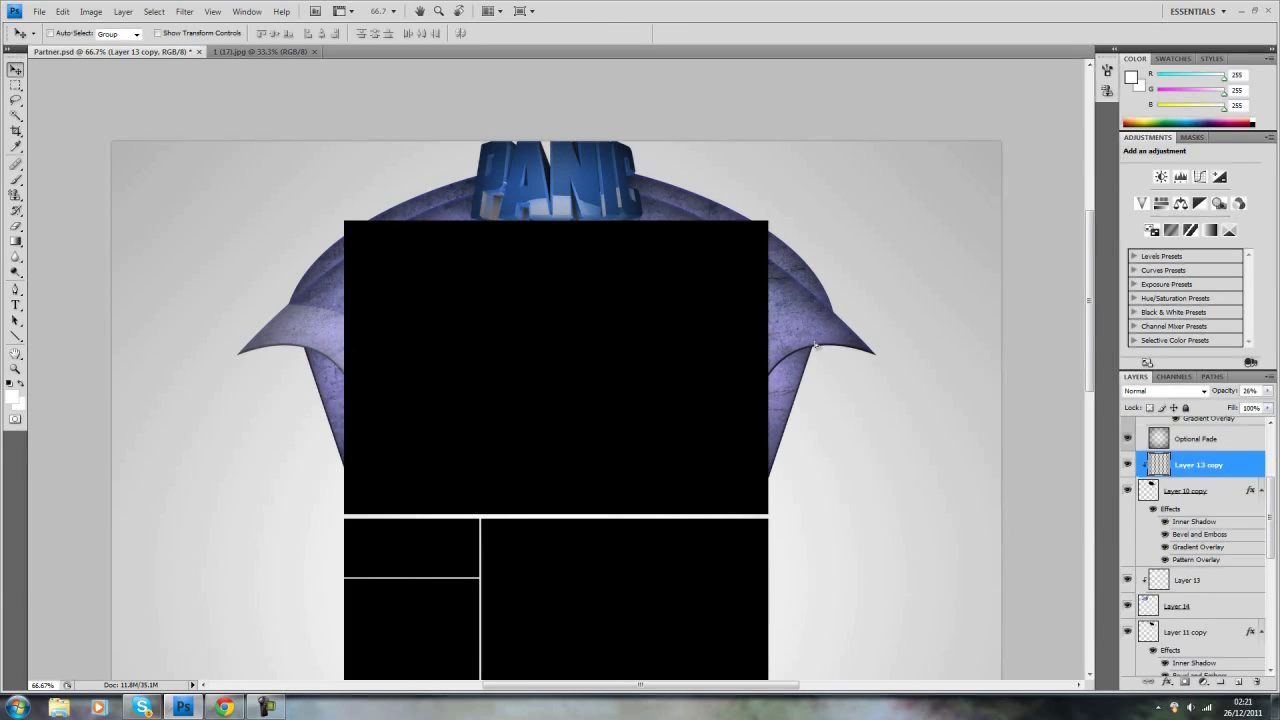
right_click(1185, 465)
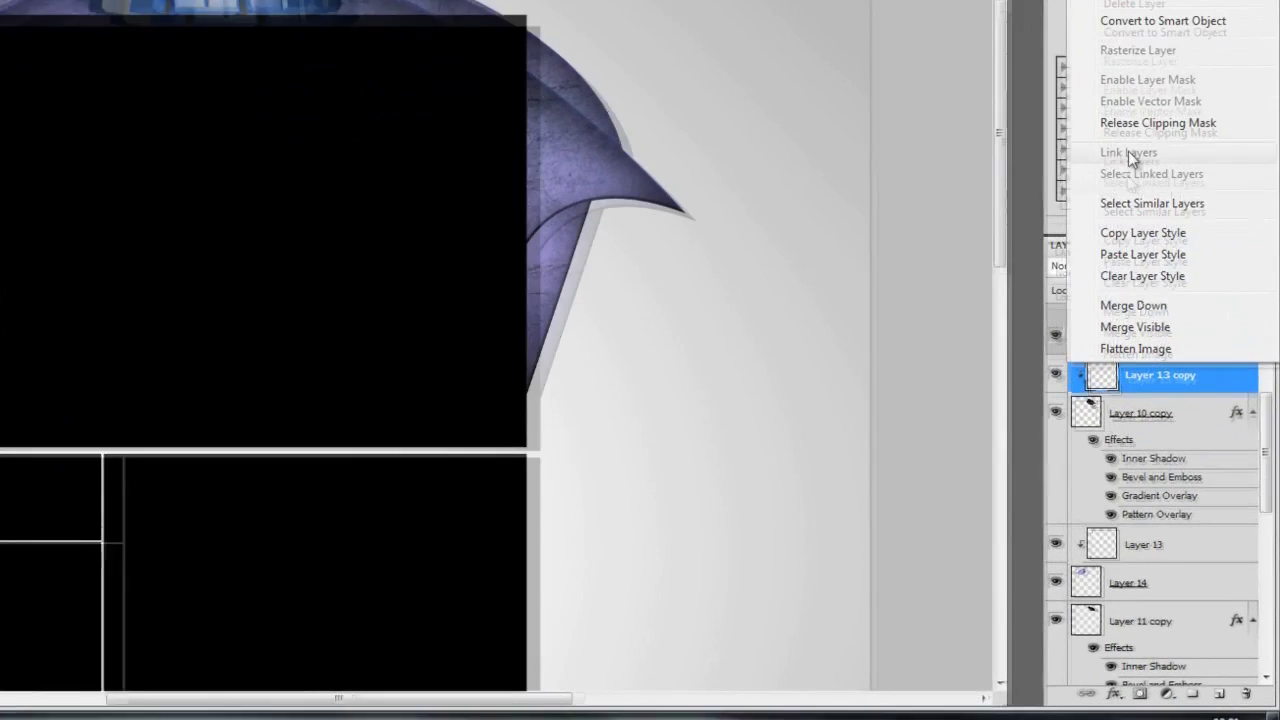
left_click(1135, 122)
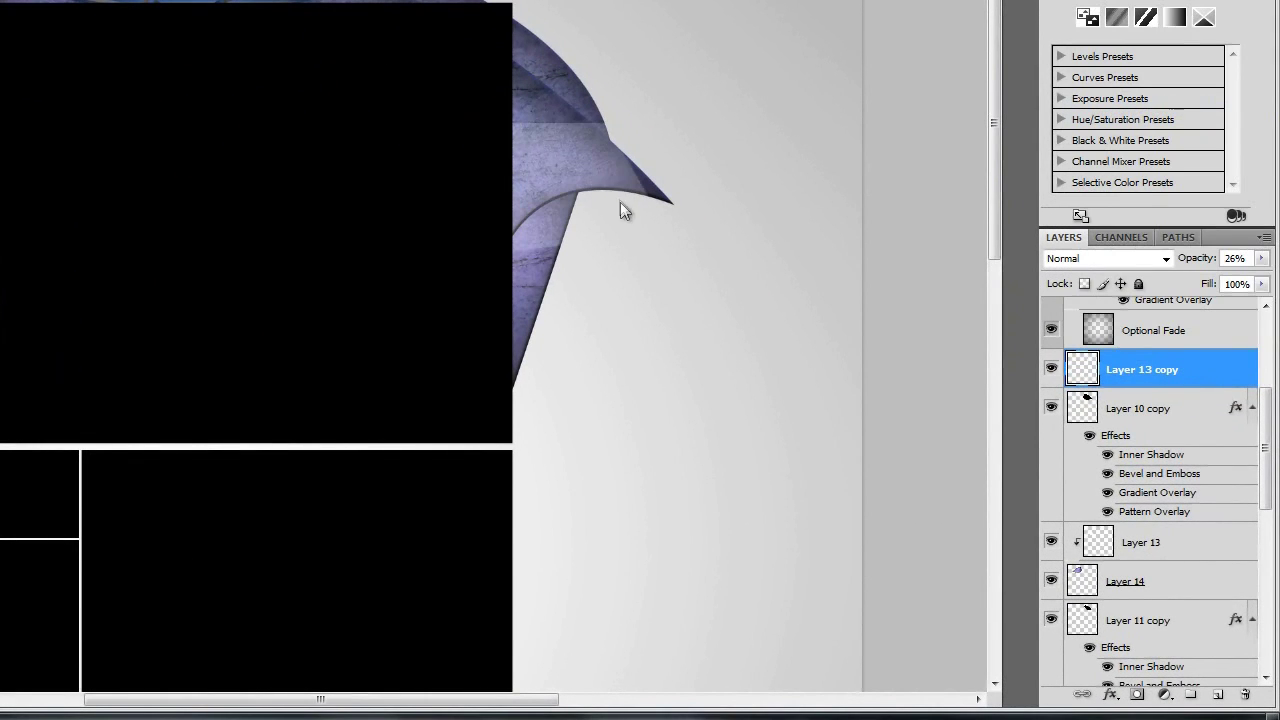
key("shift+Down")
key("shift+Down")
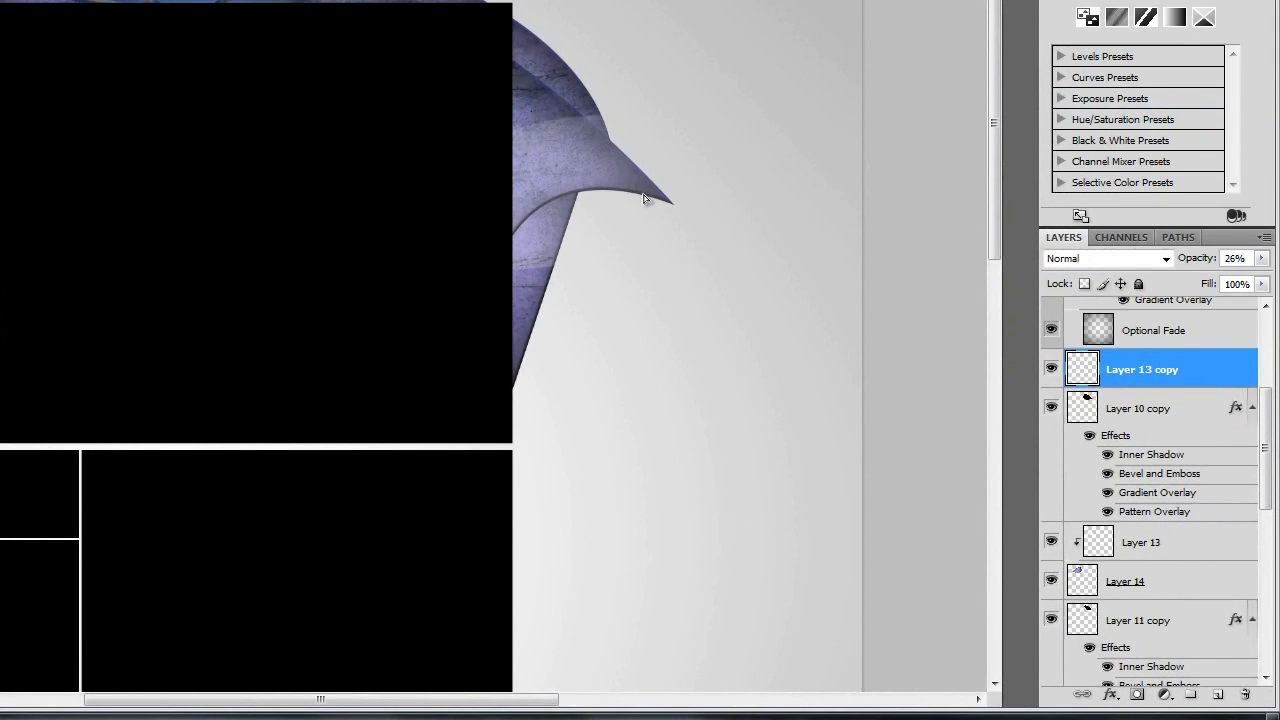
- Settle the highlight's nudged position and add a new unclipped Layer 15
key("shift+Up")
key("shift+Down")
key("shift+Up")
key("ctrl+shift+n")
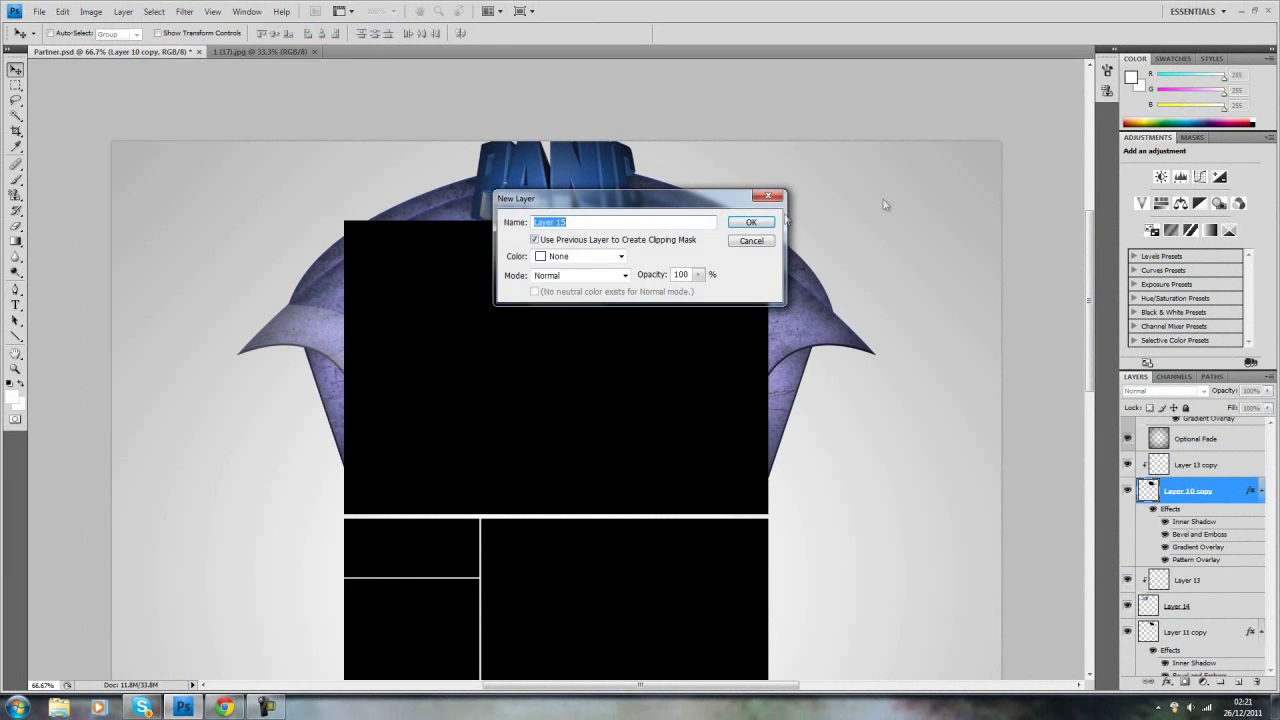
key("Return")
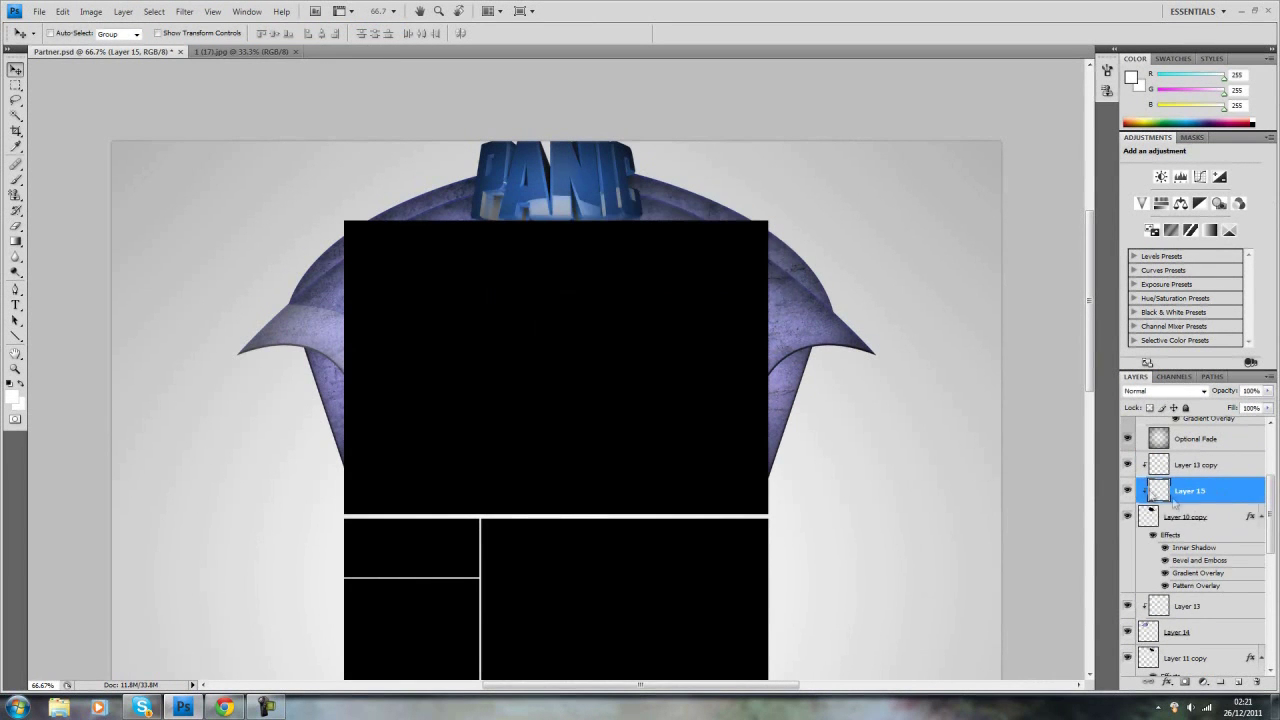
right_click(1201, 486)
left_click(1190, 323)
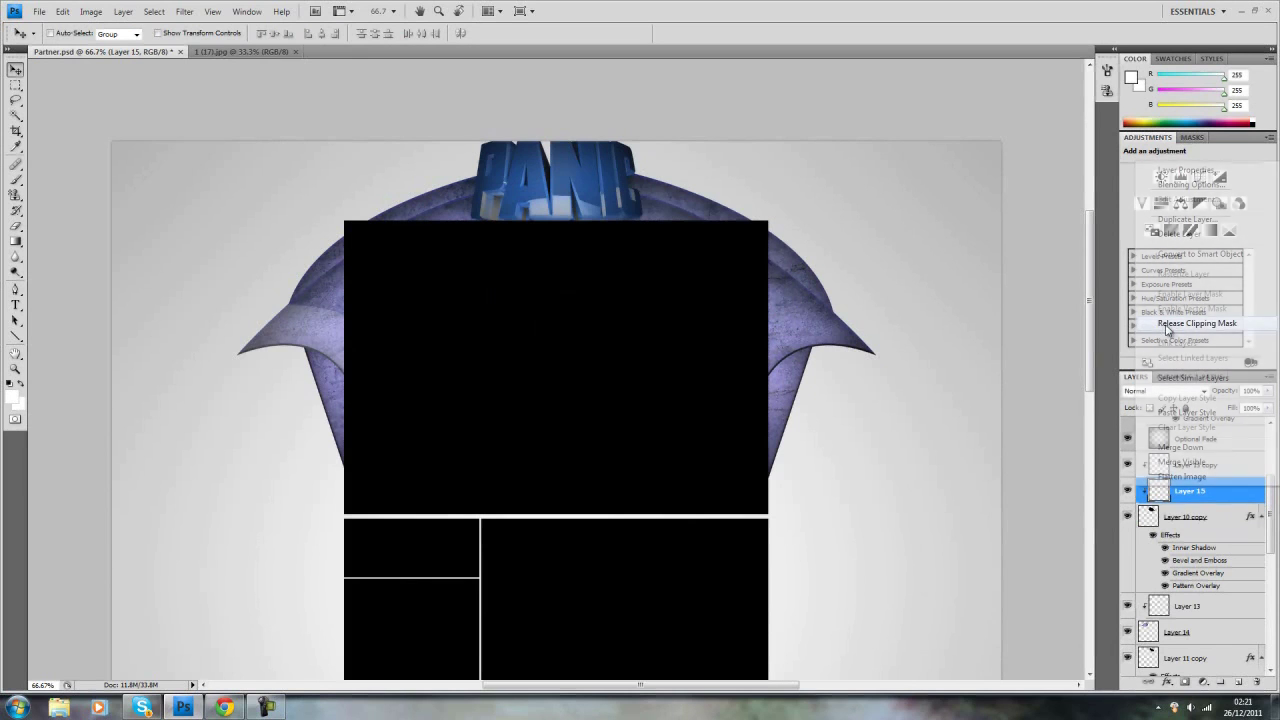
- Merge Layer 10 copy with Layer 15 and clip Layer 13 copy onto the result
left_click_drag(1210, 516, 1199, 496)
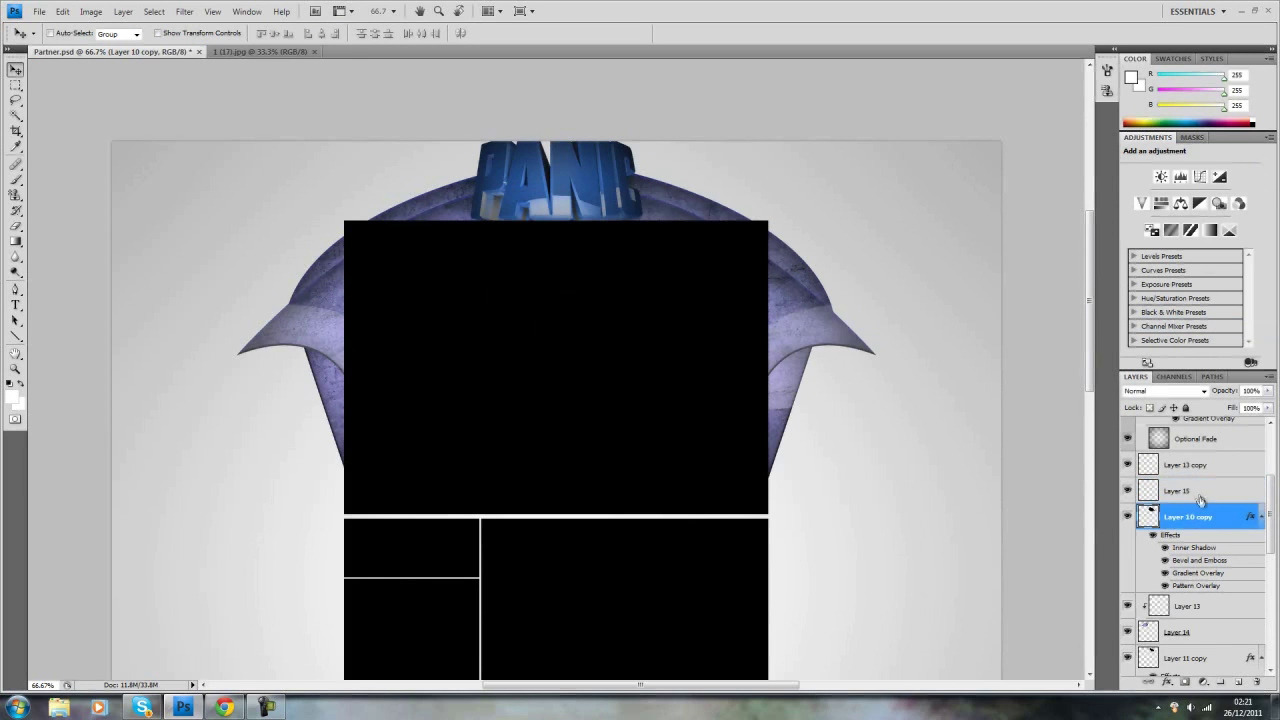
right_click(1201, 498)
left_click(1218, 518)
left_click(1216, 518)
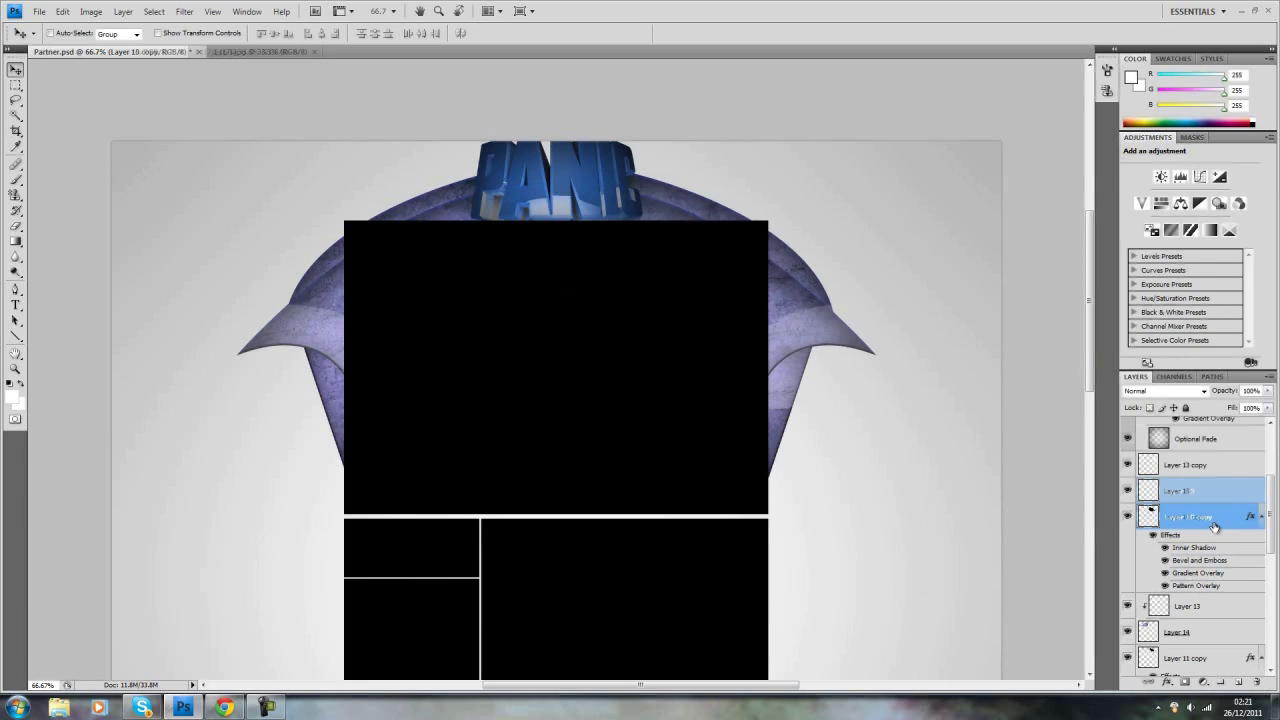
left_click(1203, 495, "shift")
right_click(1203, 494)
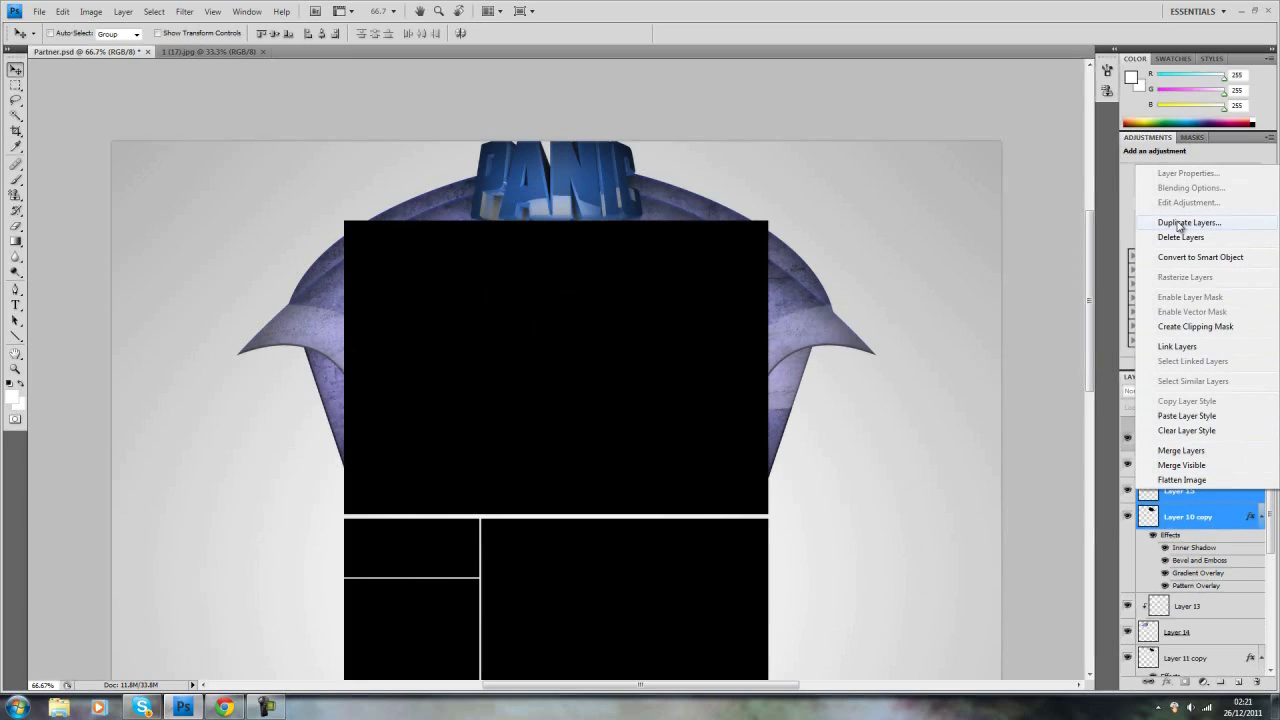
left_click(1192, 452)
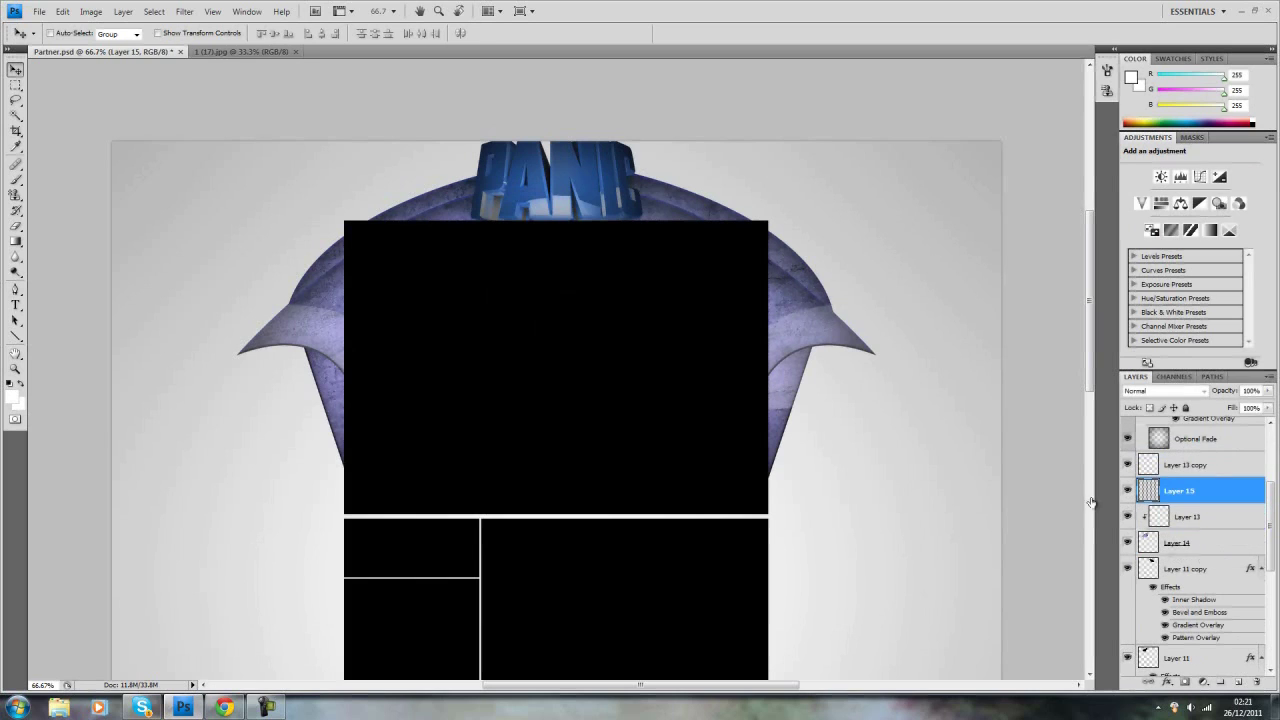
left_click(1190, 467)
right_click(1190, 467)
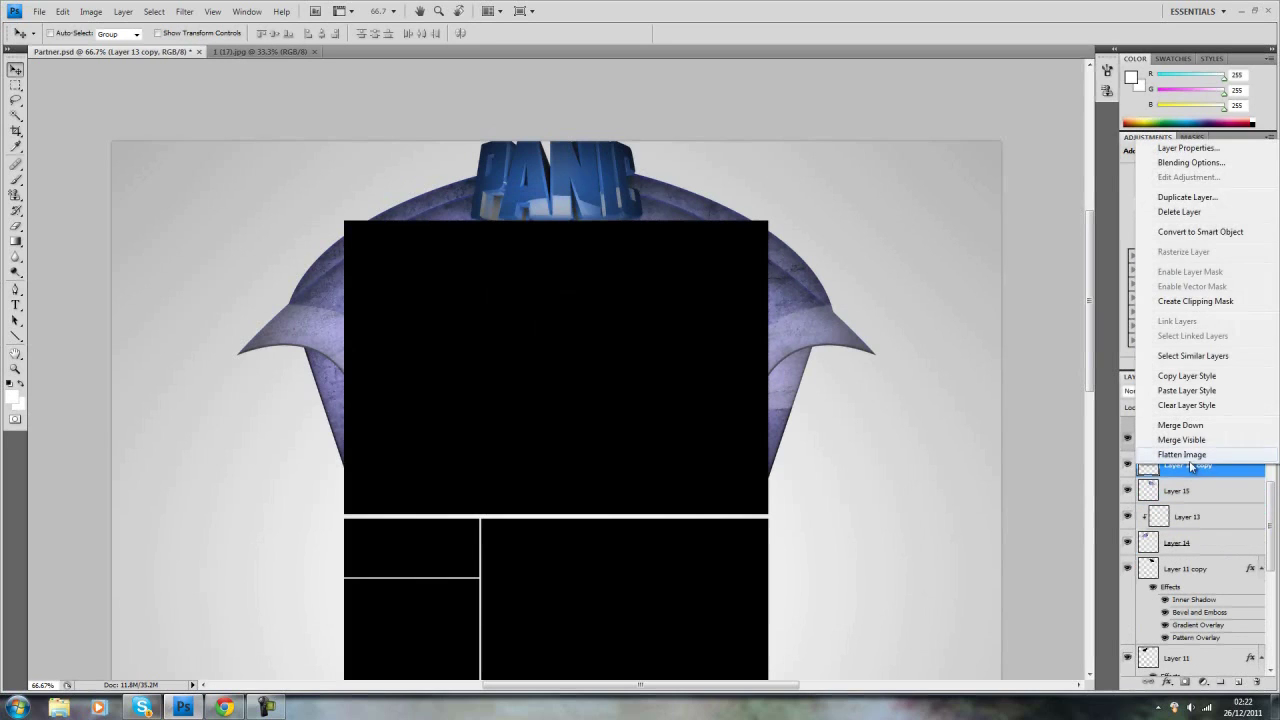
left_click(1195, 301)
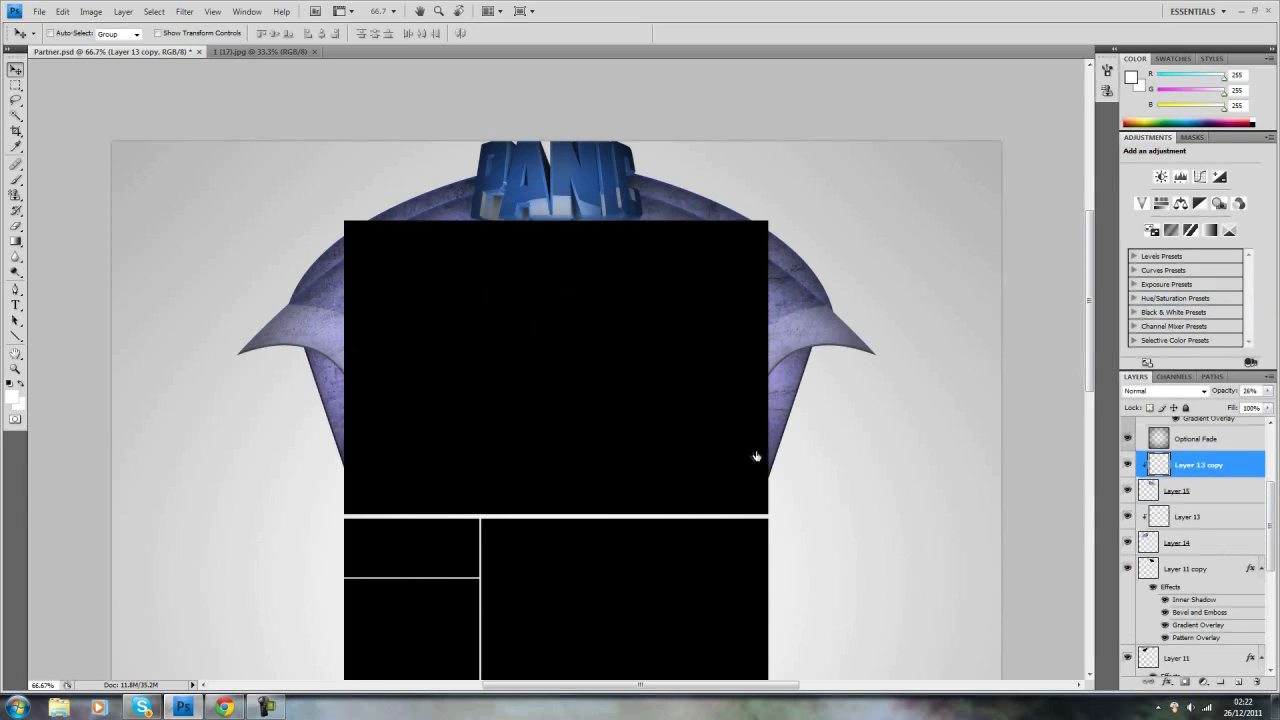